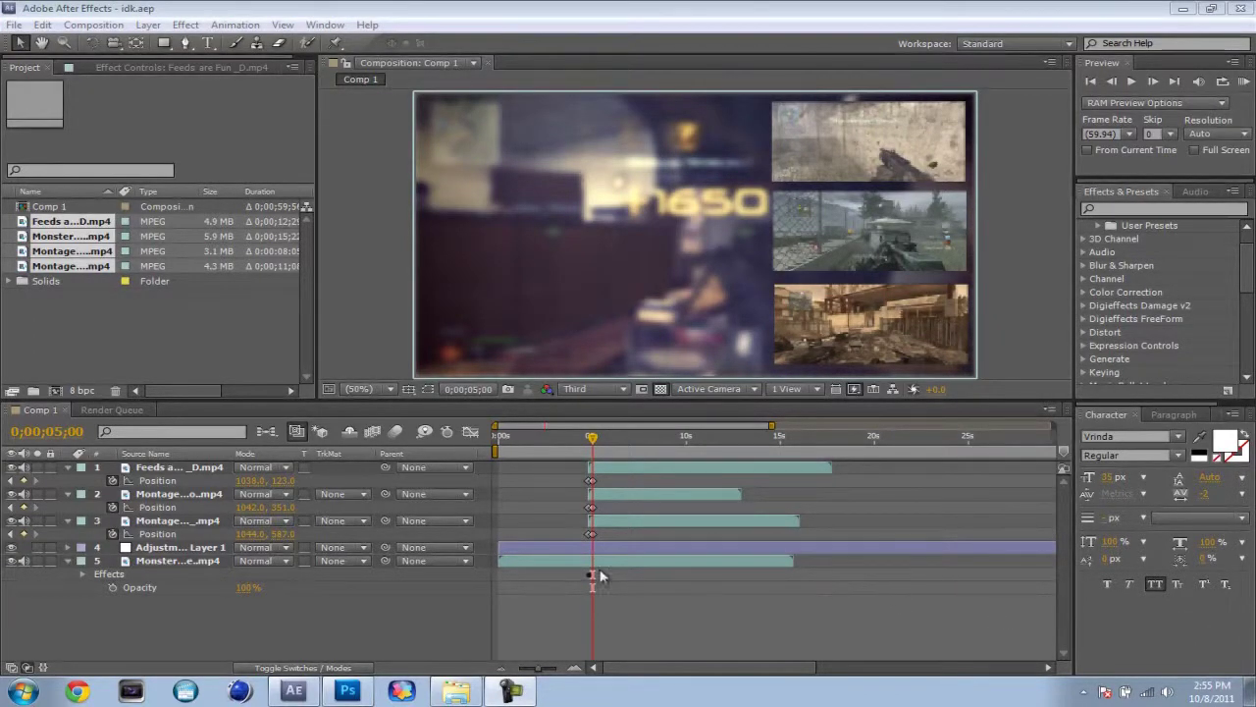
Import mouse thig.png from Libraries > Pictures > PhotoShop Things into the project.
{"action": "left_click", "coordinate": [196, 320]}
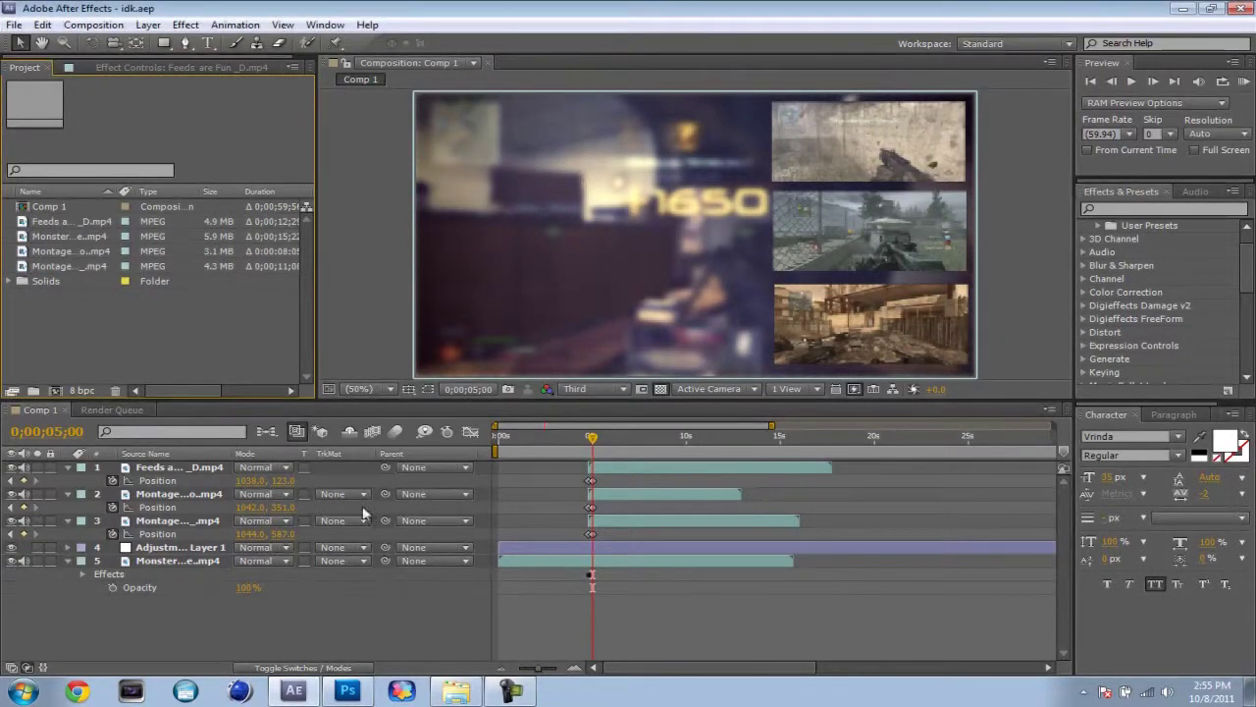
{"action": "double_click", "coordinate": [86, 318]}
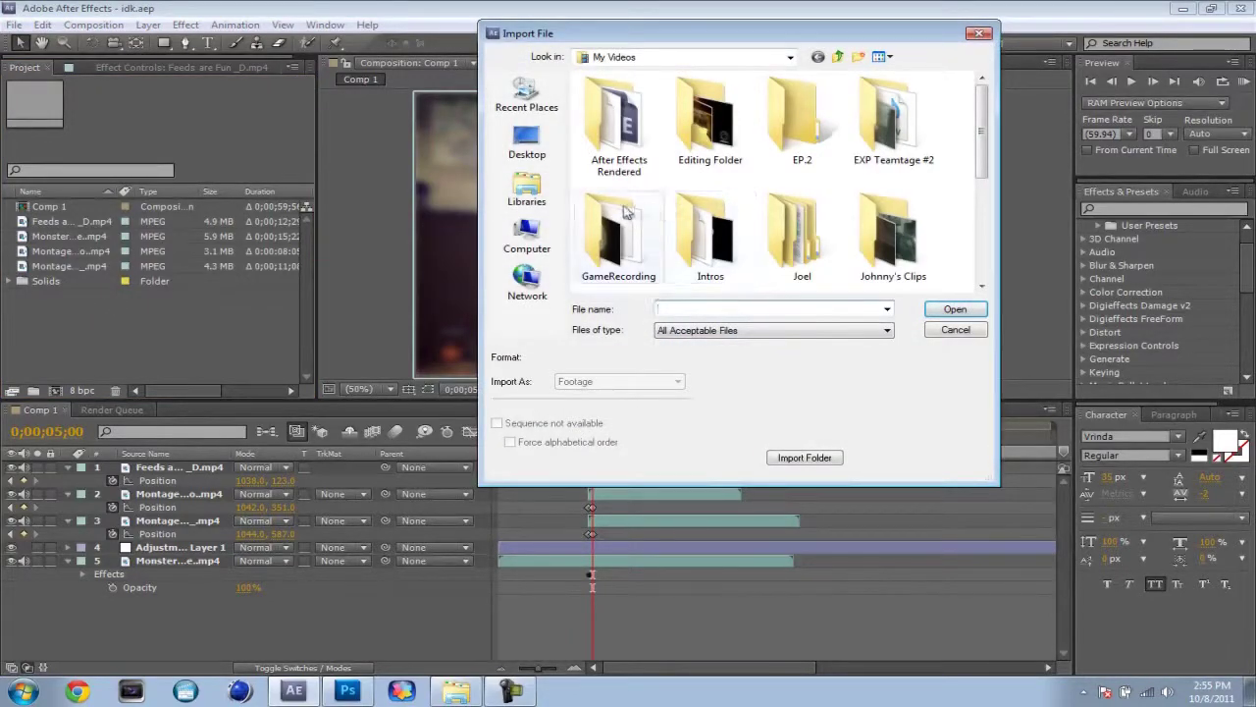
{"action": "left_click", "coordinate": [527, 188]}
{"action": "double_click", "coordinate": [681, 145]}
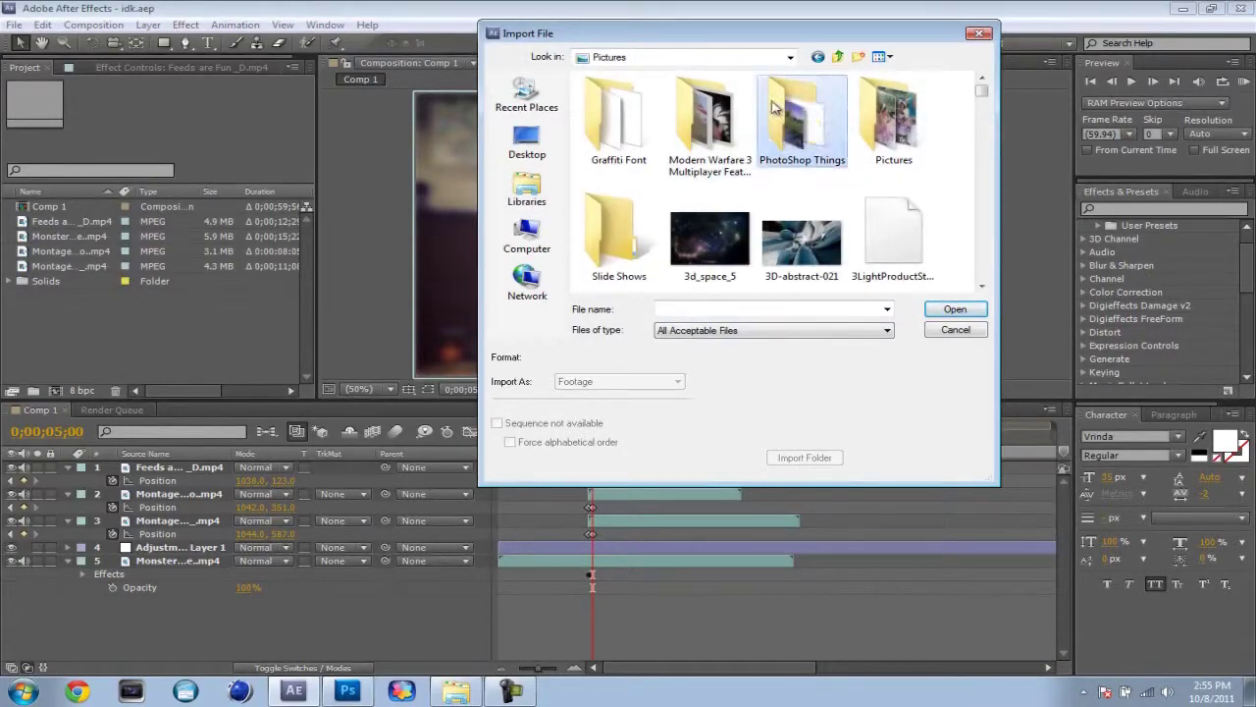
{"action": "double_click", "coordinate": [774, 108]}
{"action": "left_click_drag", "start_coordinate": [981, 98], "coordinate": [987, 187]}
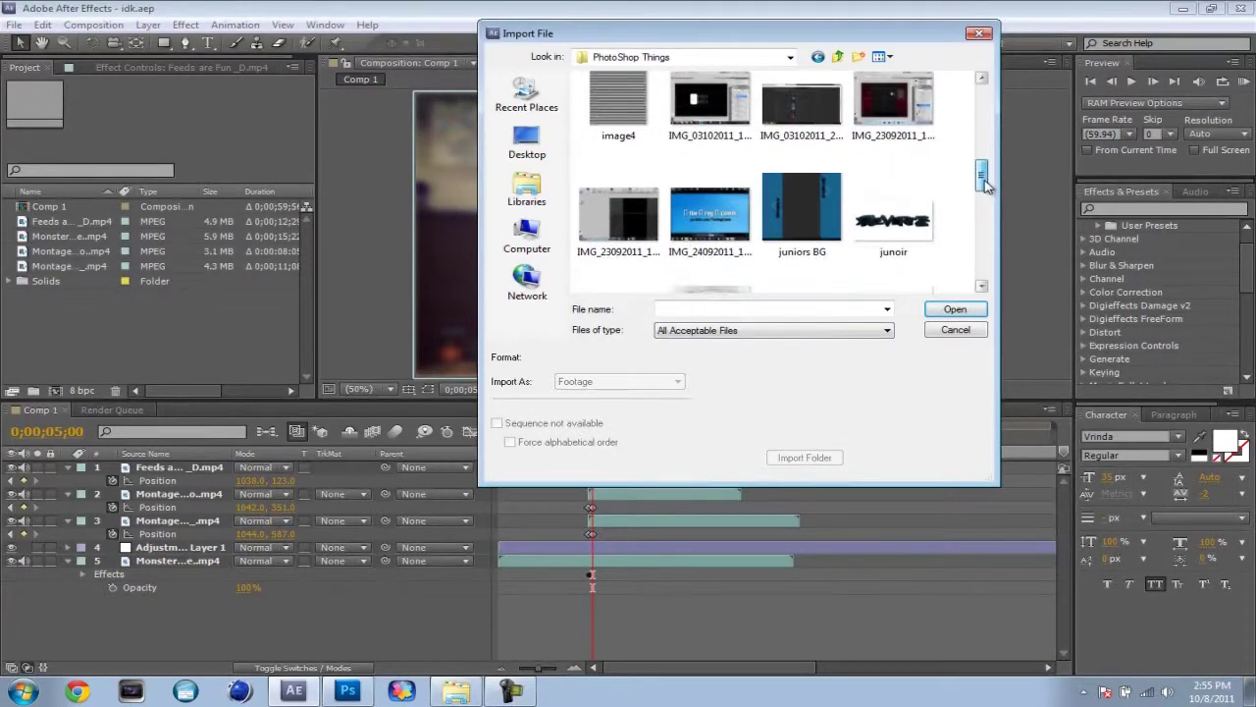
{"action": "left_click", "coordinate": [774, 308]}
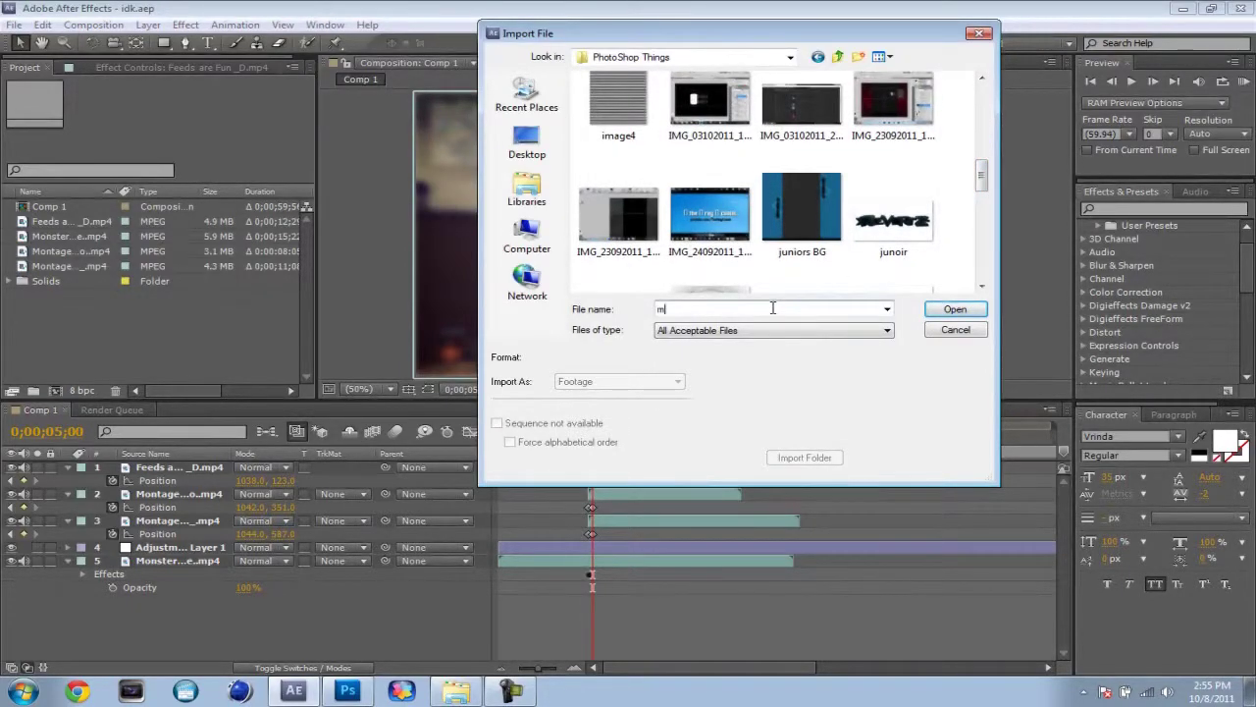
{"action": "type", "text": "o"}
{"action": "key", "text": "Down"}
{"action": "key", "text": "Return"}
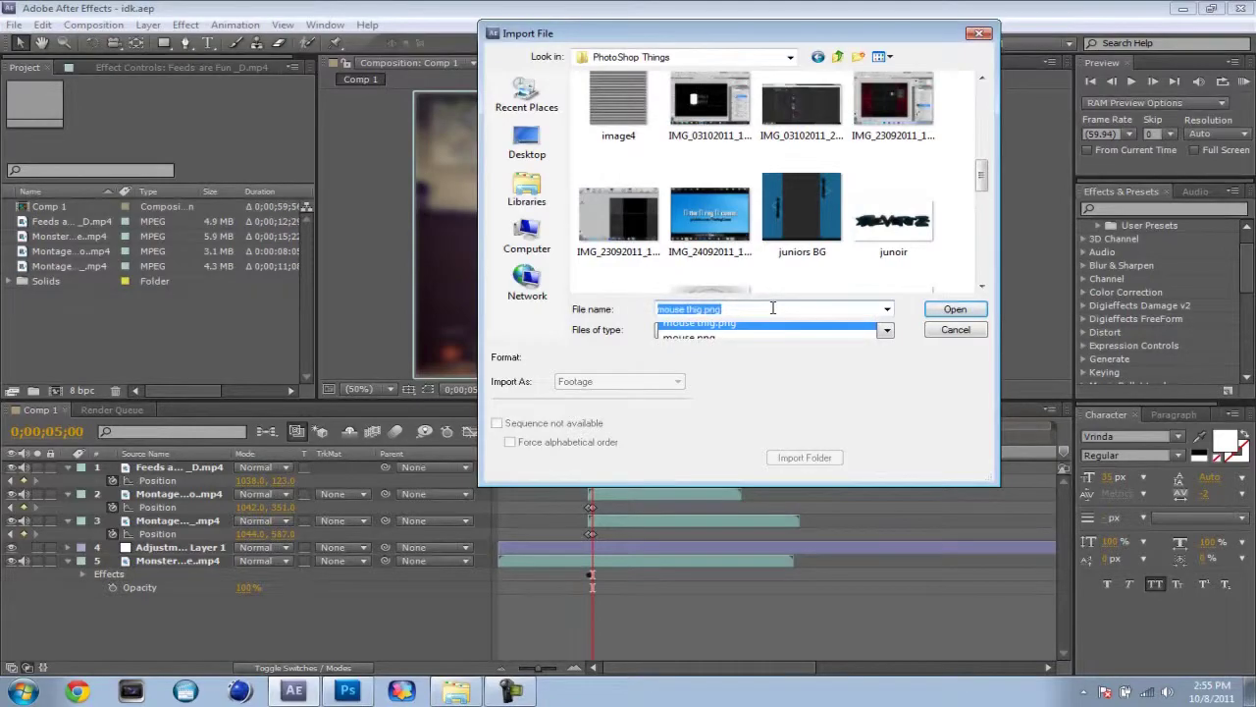
{"action": "key", "text": "Return"}
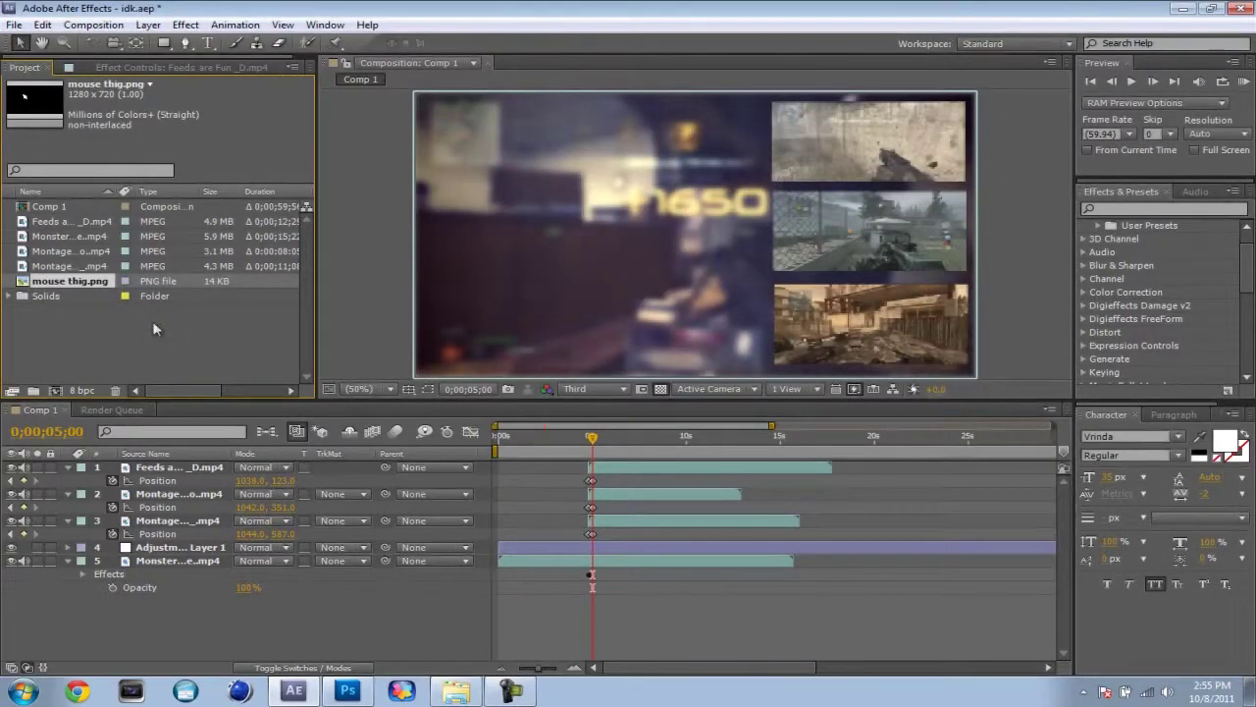
Make mouse thig.png Comp 1's top layer, shrunk to a small pointer and moved down-right.
{"action": "left_click_drag", "start_coordinate": [225, 449], "coordinate": [219, 465]}
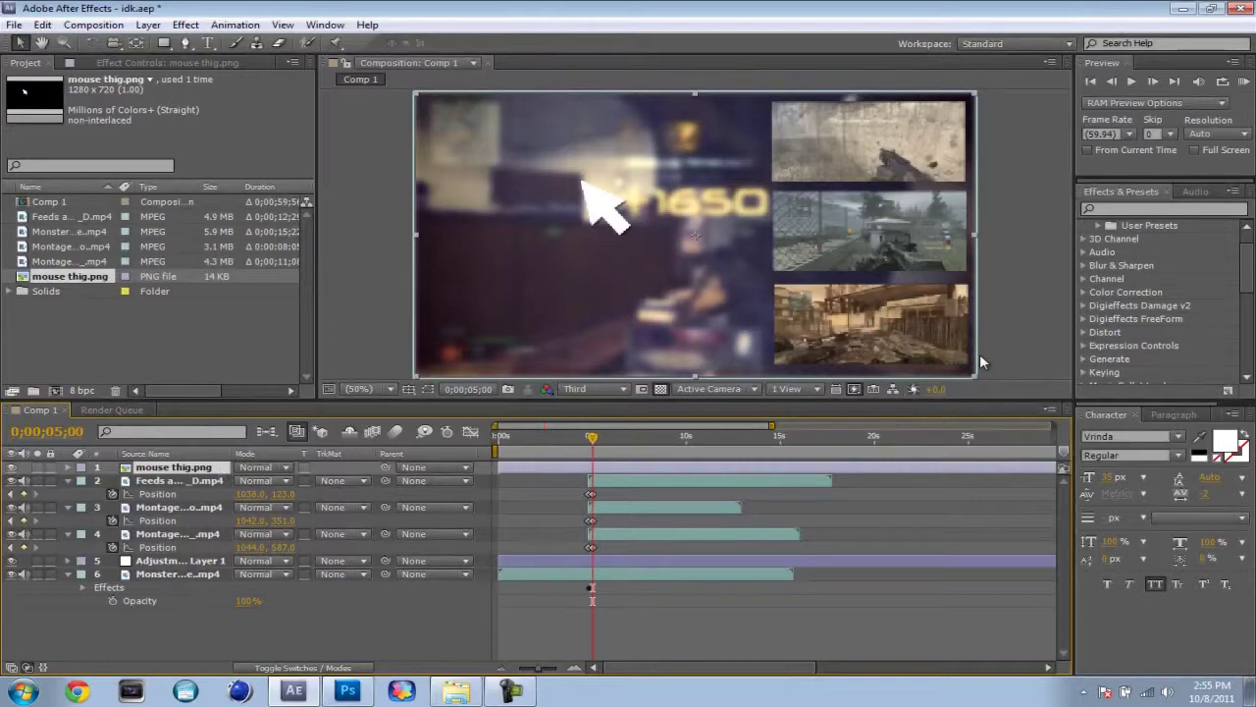
{"action": "left_click_drag", "start_coordinate": [975, 376], "coordinate": [799, 292]}
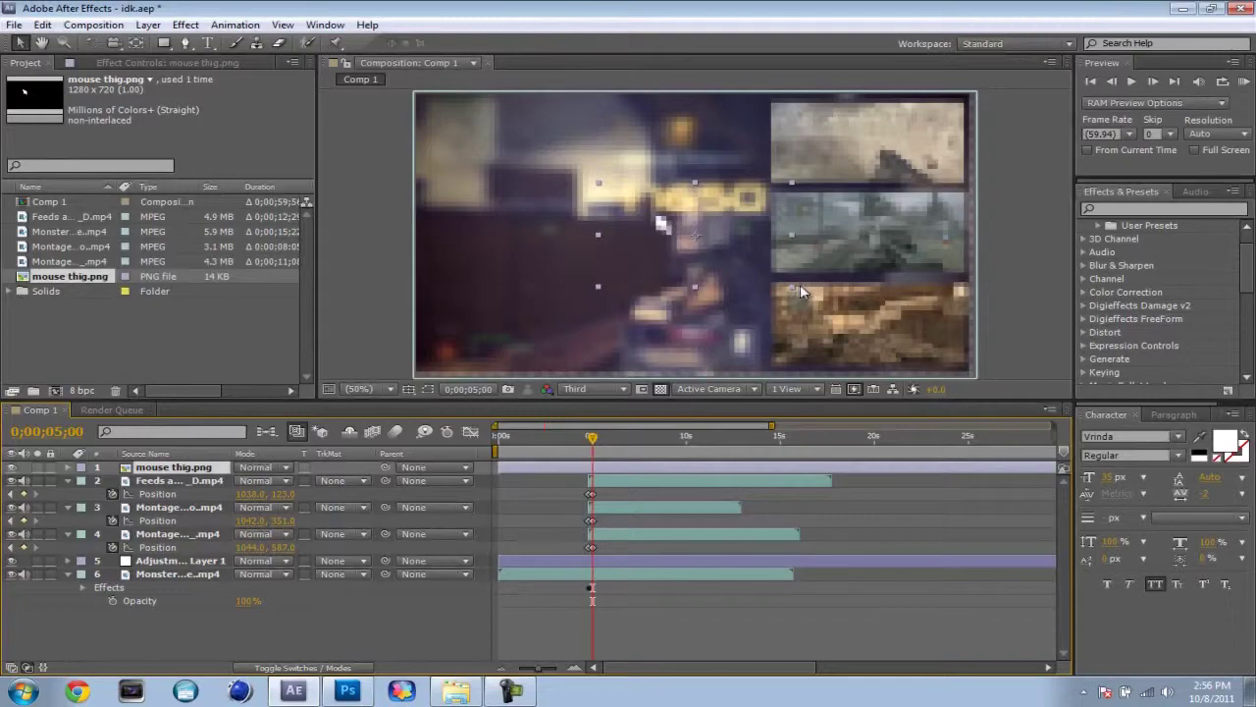
{"action": "left_click_drag", "start_coordinate": [800, 287], "coordinate": [770, 278]}
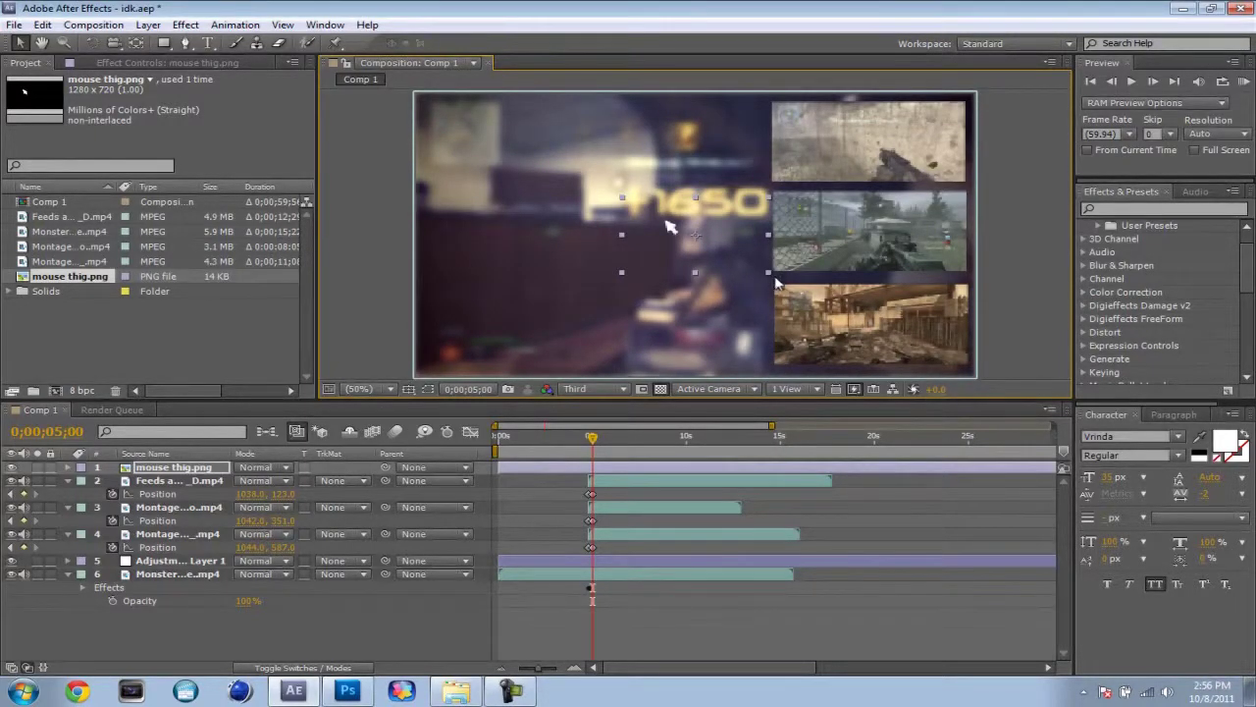
{"action": "left_click_drag", "start_coordinate": [770, 273], "coordinate": [775, 281]}
{"action": "mouse_move", "coordinate": [724, 231]}
{"action": "left_mouse_down"}
{"action": "mouse_move", "coordinate": [856, 368]}
{"action": "mouse_move", "coordinate": [824, 392]}
{"action": "left_mouse_up"}
Zoom the timeline and start Position keyframes on the cursor layer around 4;43.
{"action": "left_click_drag", "start_coordinate": [539, 668], "coordinate": [561, 670]}
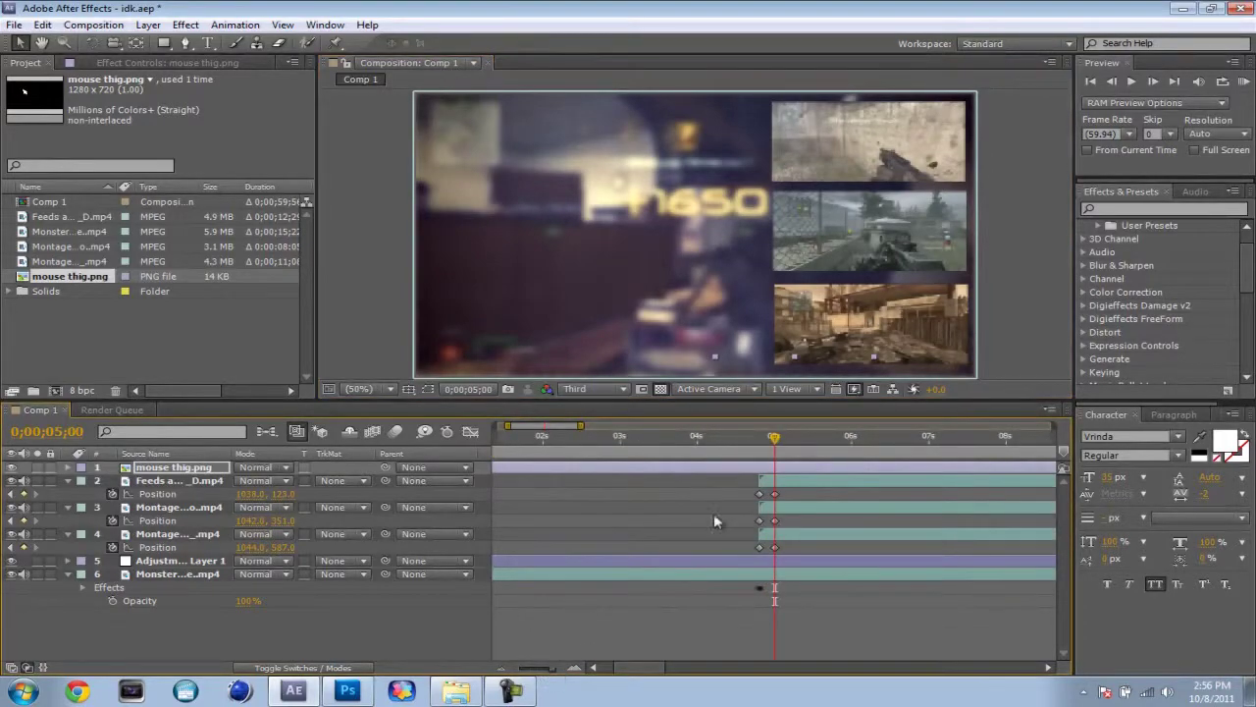
{"action": "left_click_drag", "start_coordinate": [774, 437], "coordinate": [753, 437]}
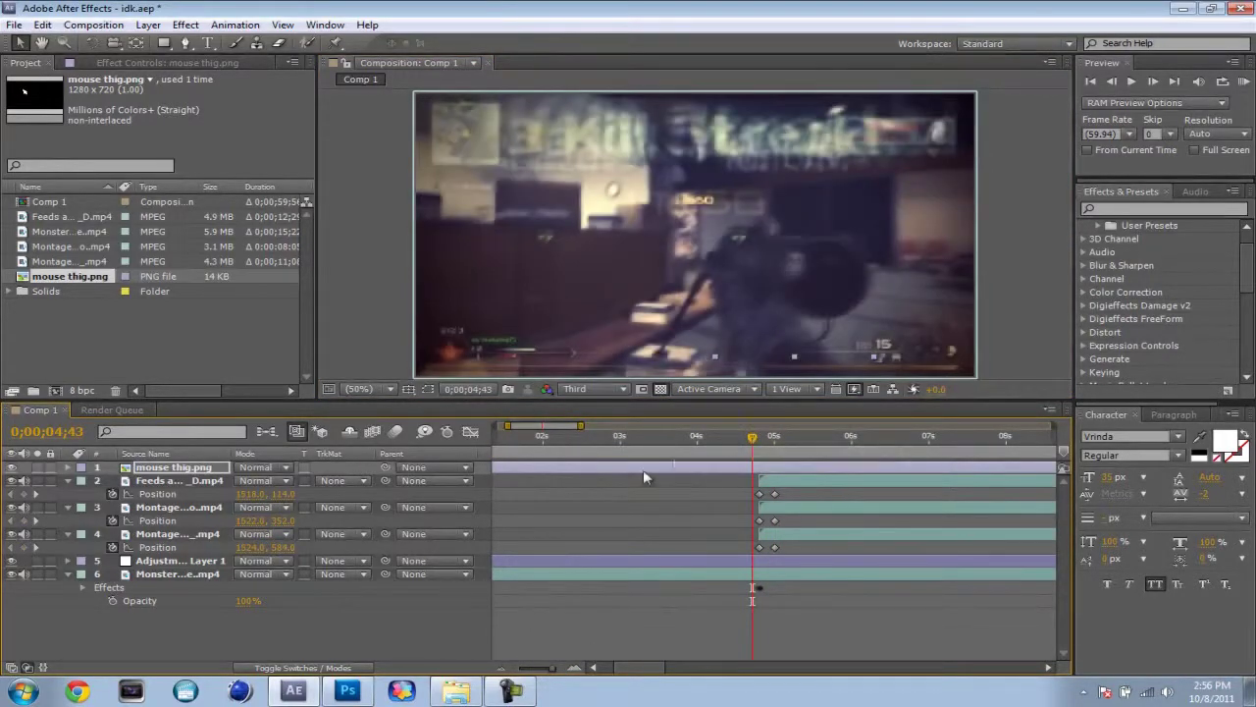
{"action": "key", "text": "alt+shift+p"}
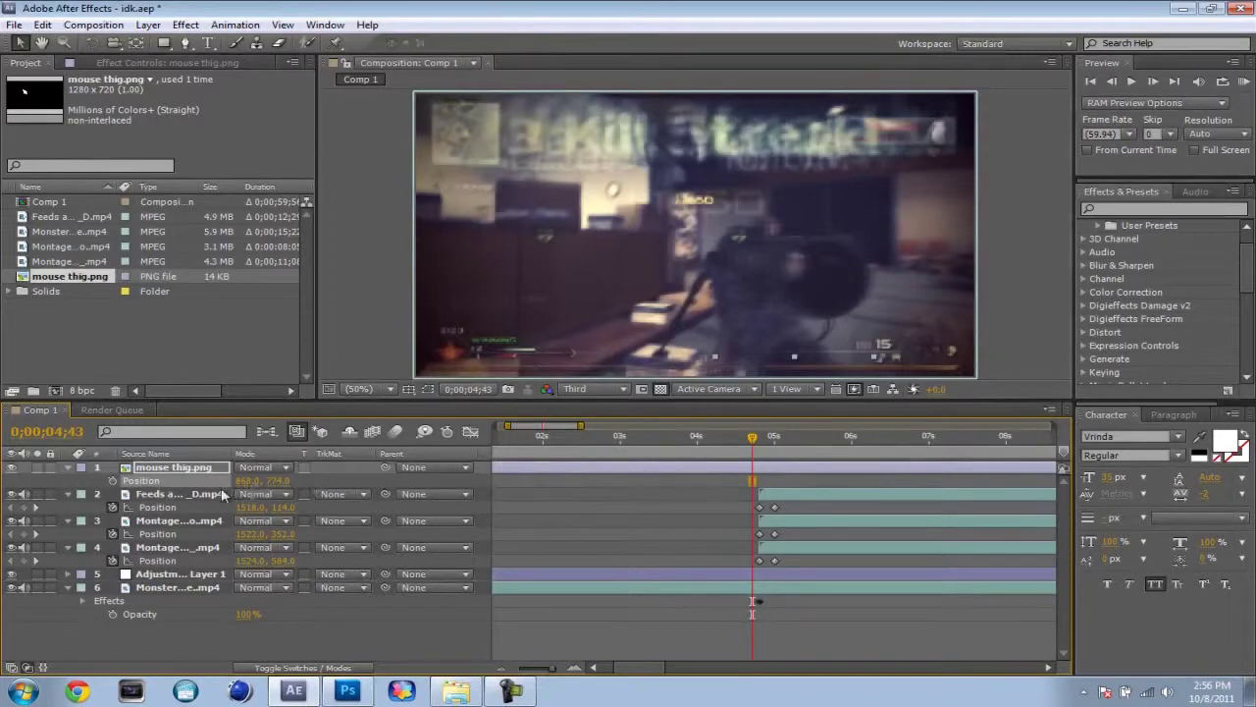
{"action": "left_click", "coordinate": [111, 481]}
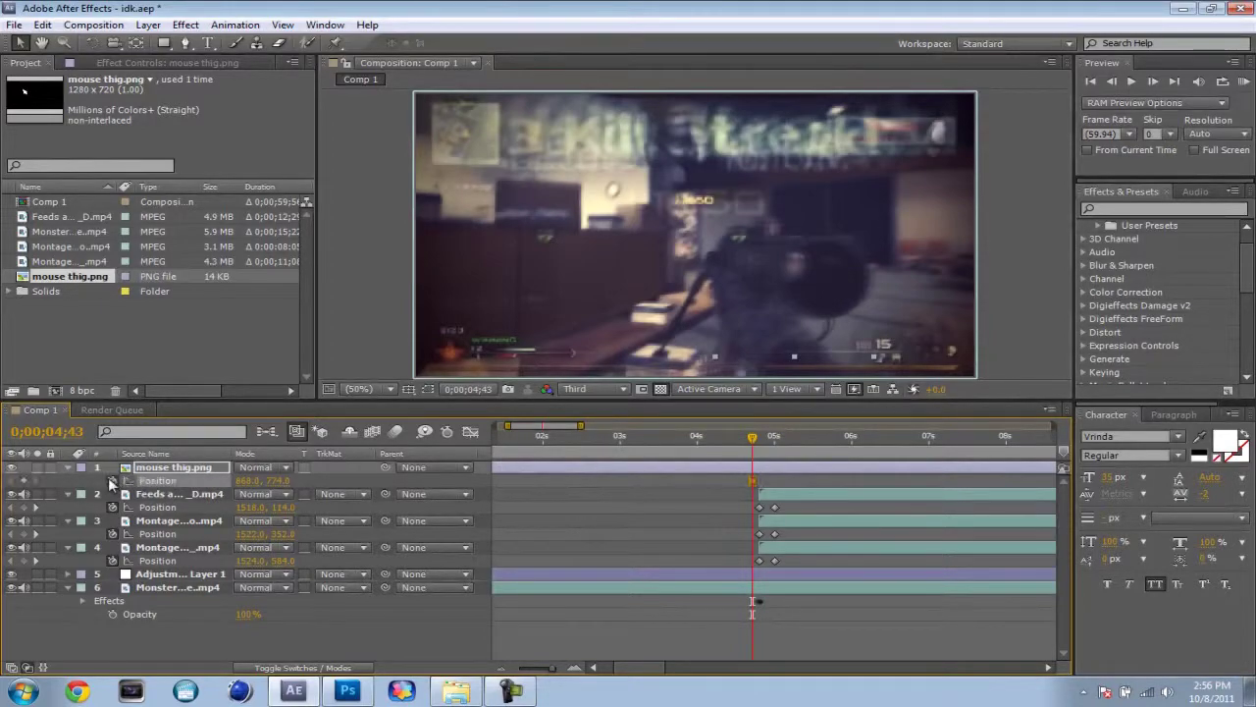
{"action": "left_click", "coordinate": [760, 478]}
{"action": "left_click_drag", "start_coordinate": [761, 442], "coordinate": [774, 443]}
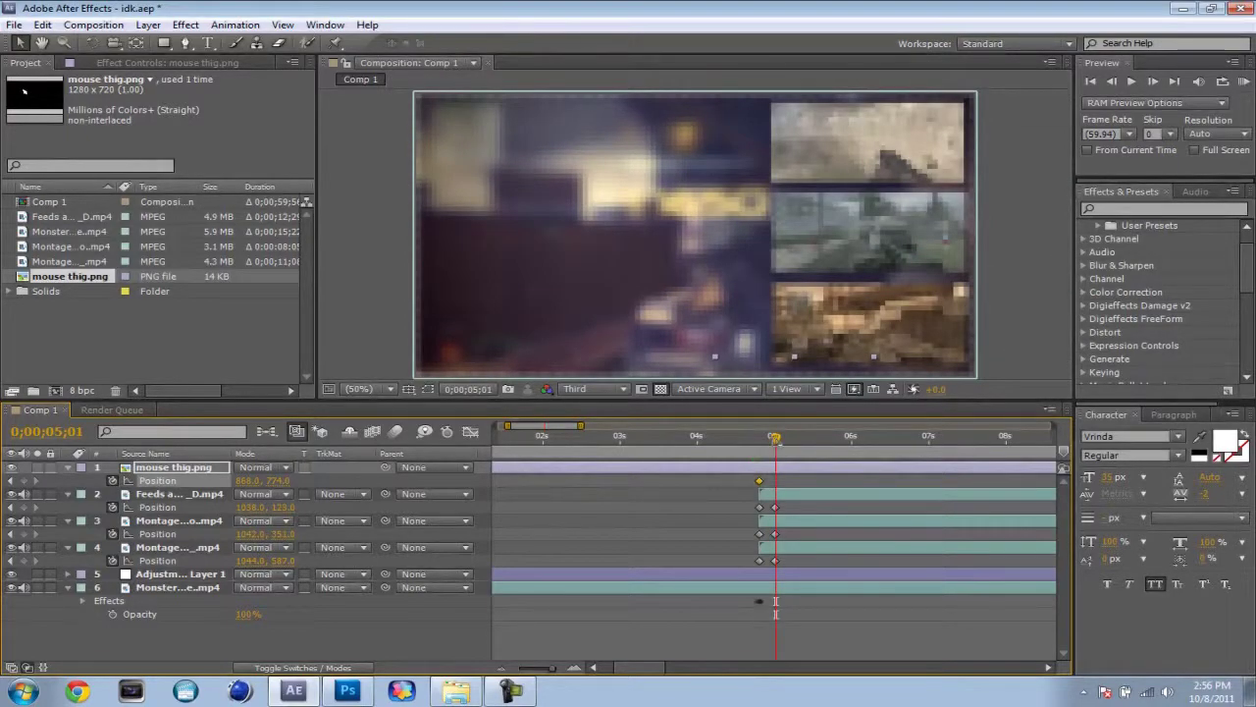
{"action": "left_click_drag", "start_coordinate": [774, 438], "coordinate": [768, 441]}
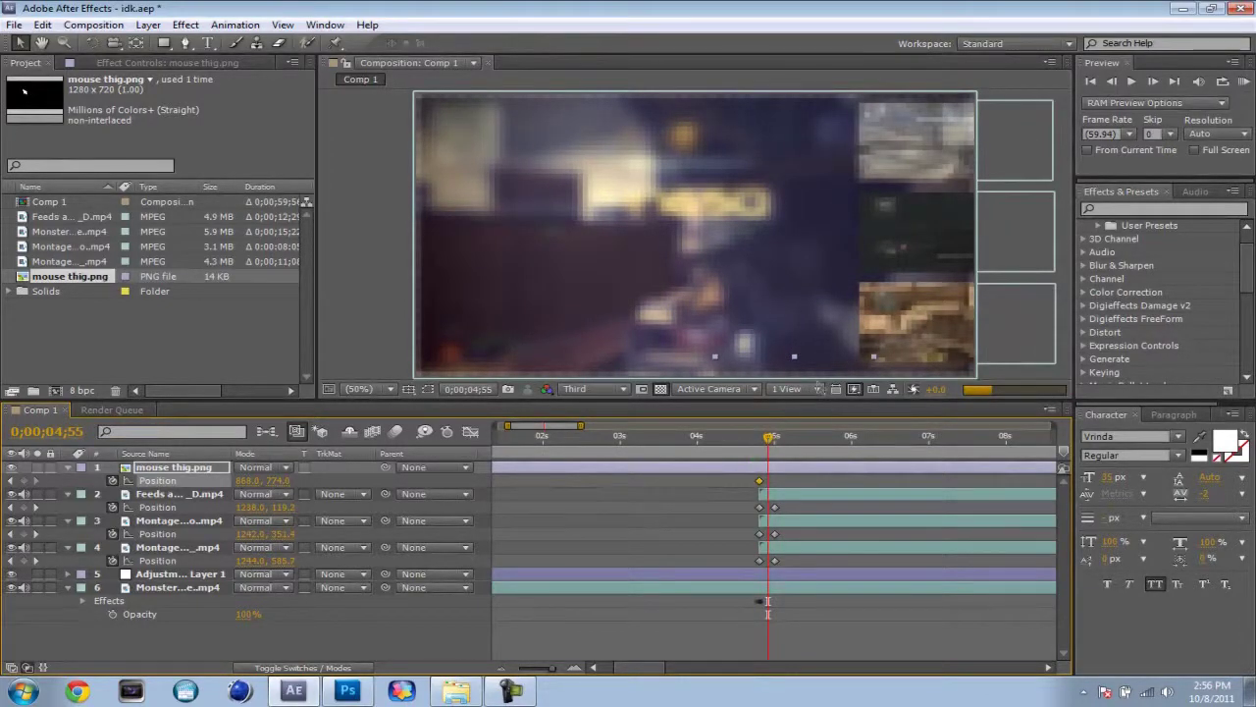
Keyframe the cursor moving up between 4;58 and 5;00 onto the top-right clip.
{"action": "left_click_drag", "start_coordinate": [818, 370], "coordinate": [801, 255]}
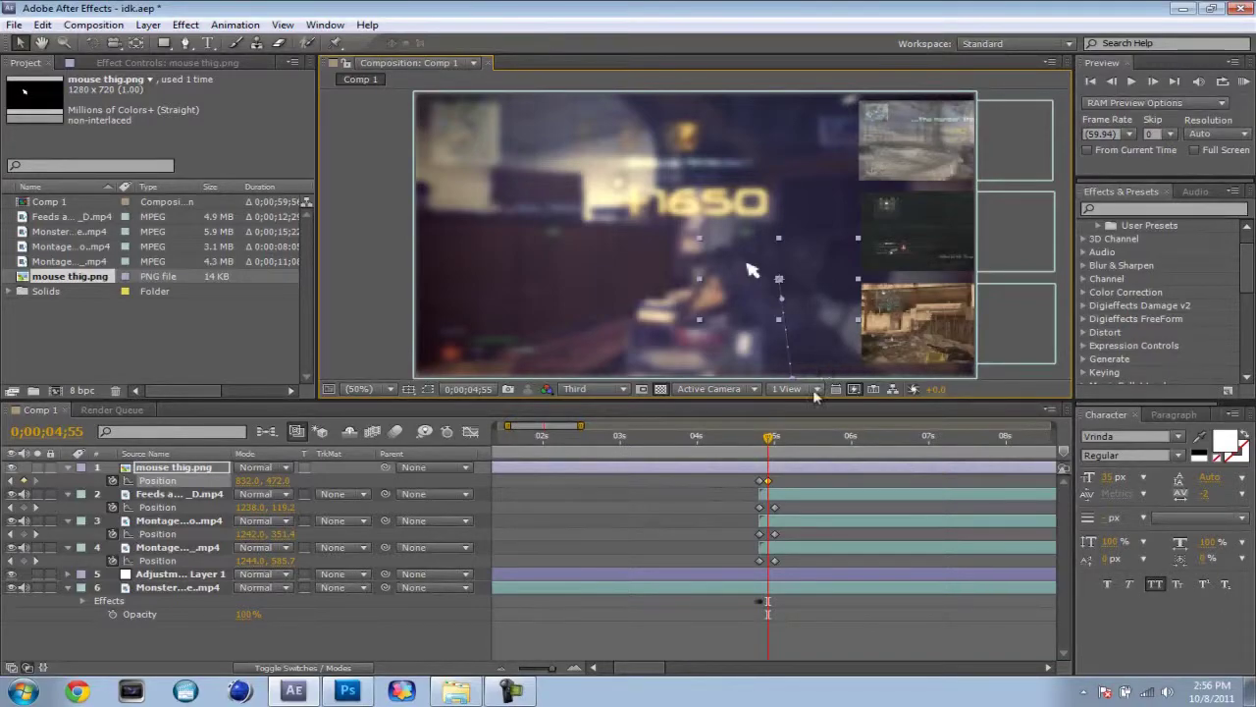
{"action": "left_click_drag", "start_coordinate": [768, 442], "coordinate": [774, 442]}
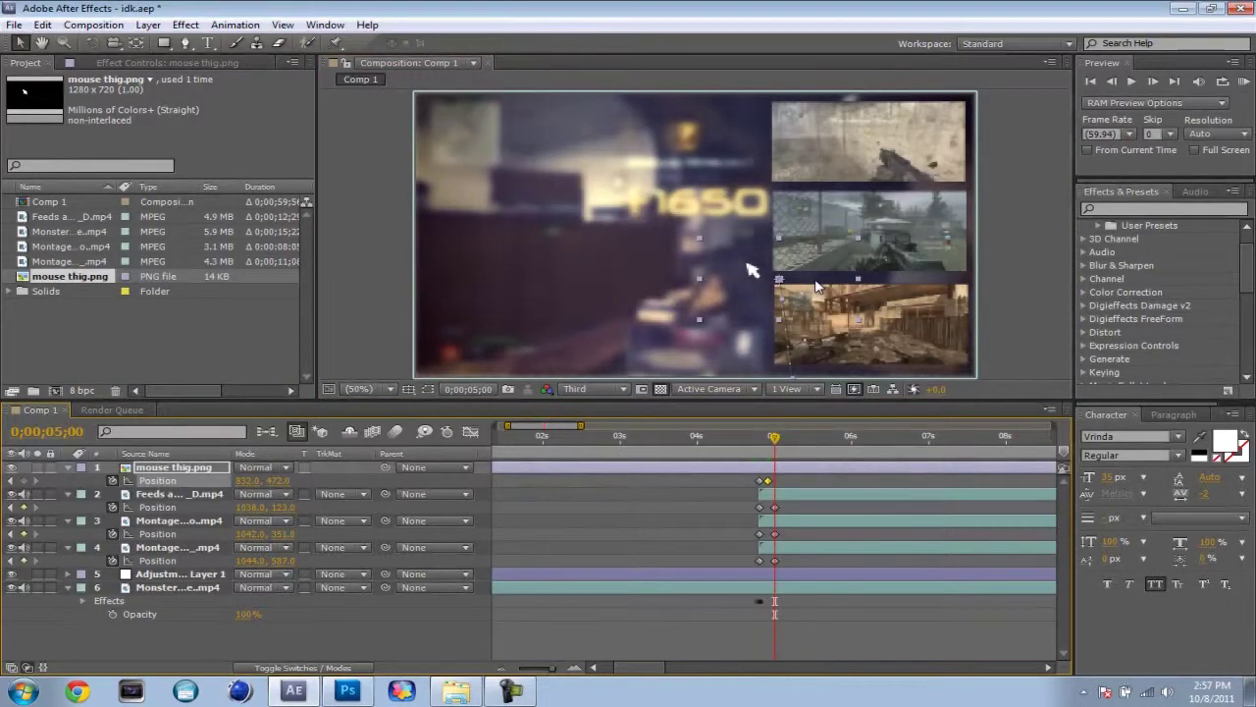
{"action": "left_click_drag", "start_coordinate": [751, 270], "coordinate": [831, 118]}
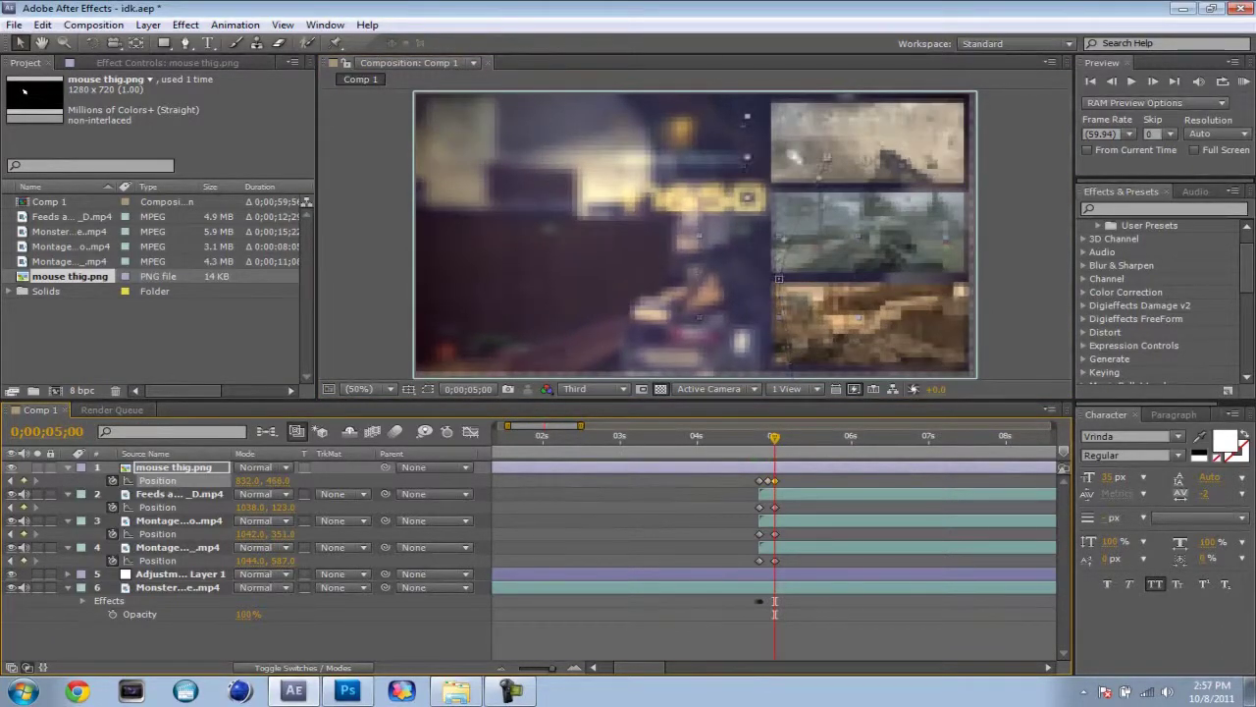
{"action": "left_click_drag", "start_coordinate": [891, 149], "coordinate": [922, 150]}
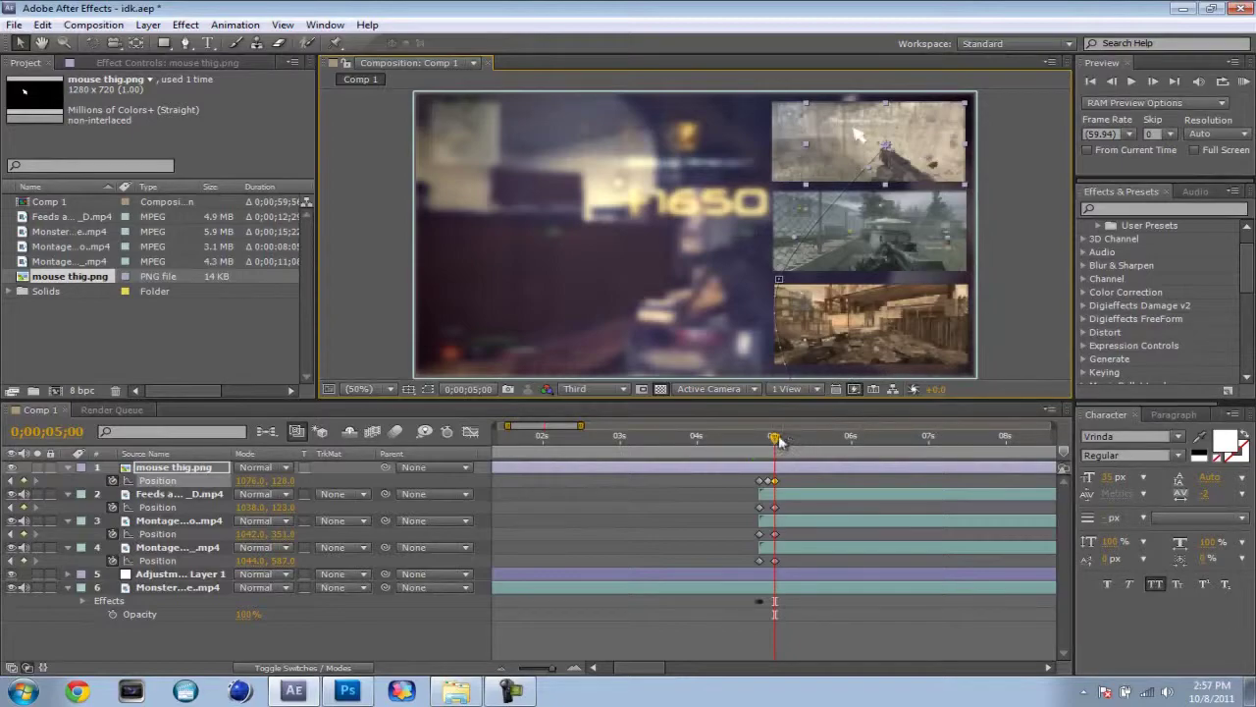
At 5;13, keyframe the cursor moving down onto the bottom-right clip.
{"action": "left_click_drag", "start_coordinate": [774, 439], "coordinate": [791, 438]}
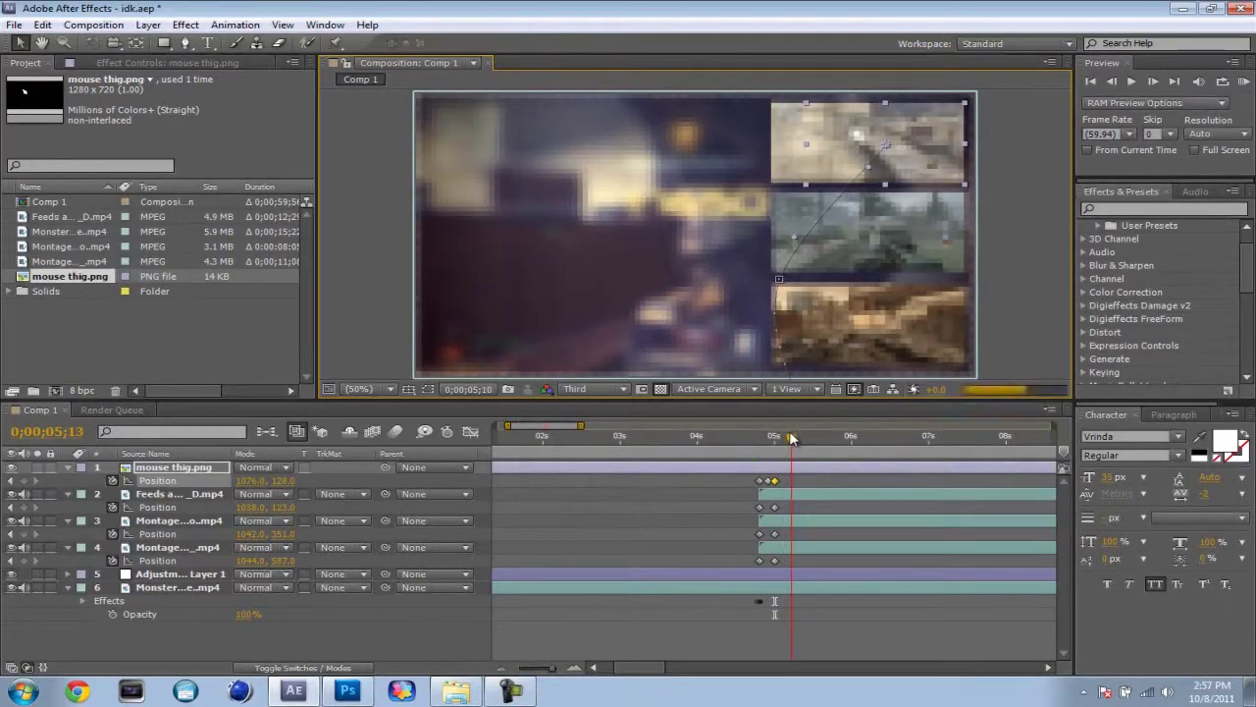
{"action": "left_click_drag", "start_coordinate": [791, 438], "coordinate": [793, 440]}
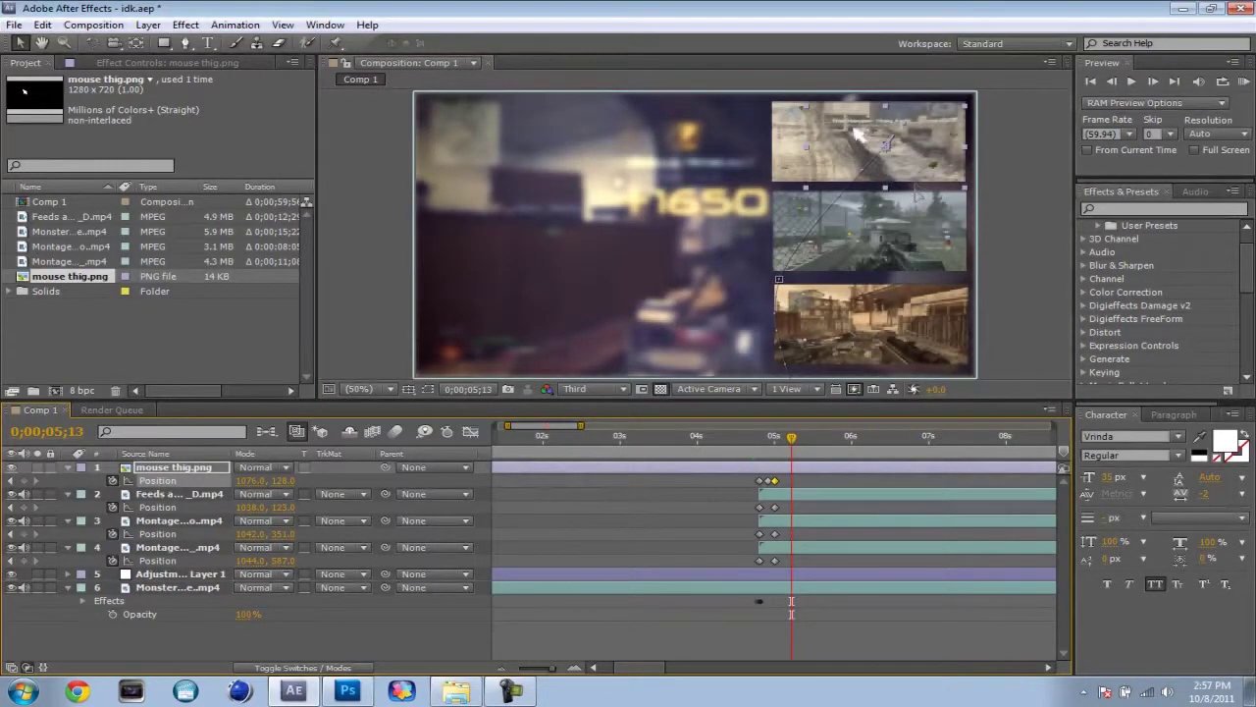
{"action": "left_click_drag", "start_coordinate": [856, 135], "coordinate": [872, 259]}
{"action": "left_click_drag", "start_coordinate": [936, 282], "coordinate": [939, 343]}
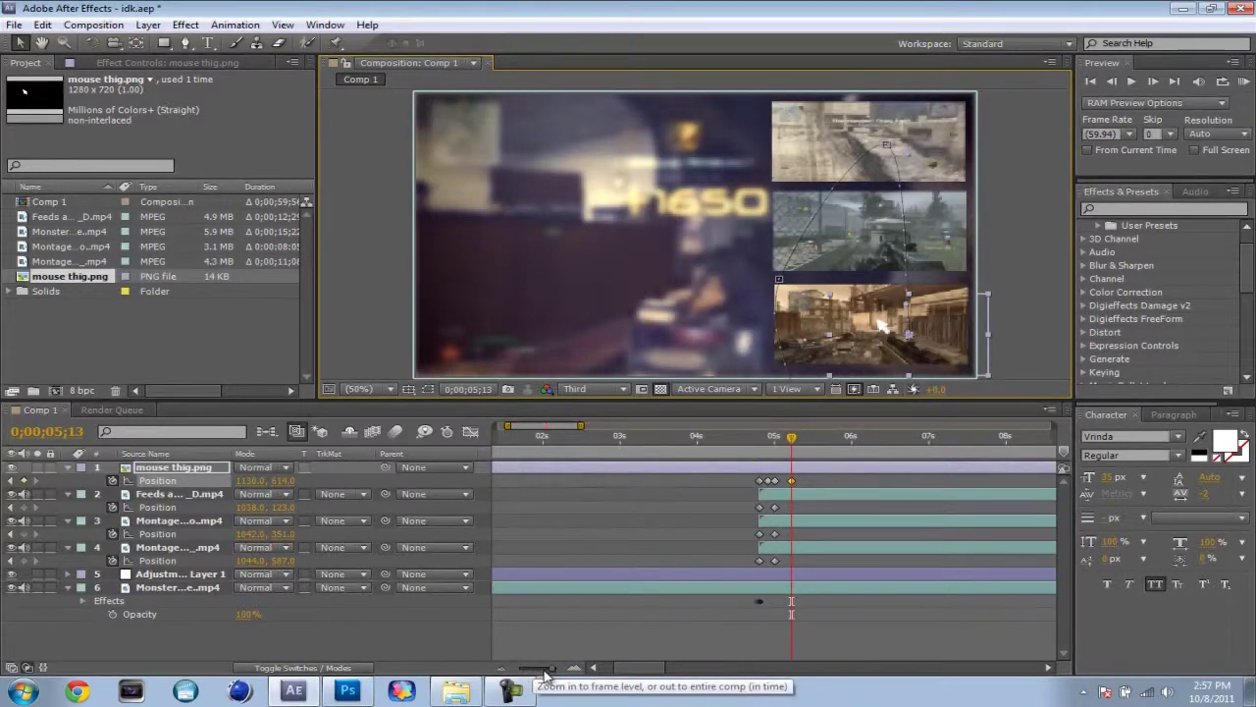
Shift the second Position keyframes of clip layers 2, 3 and 4 a few frames later.
{"action": "left_click_drag", "start_coordinate": [530, 675], "coordinate": [556, 673]}
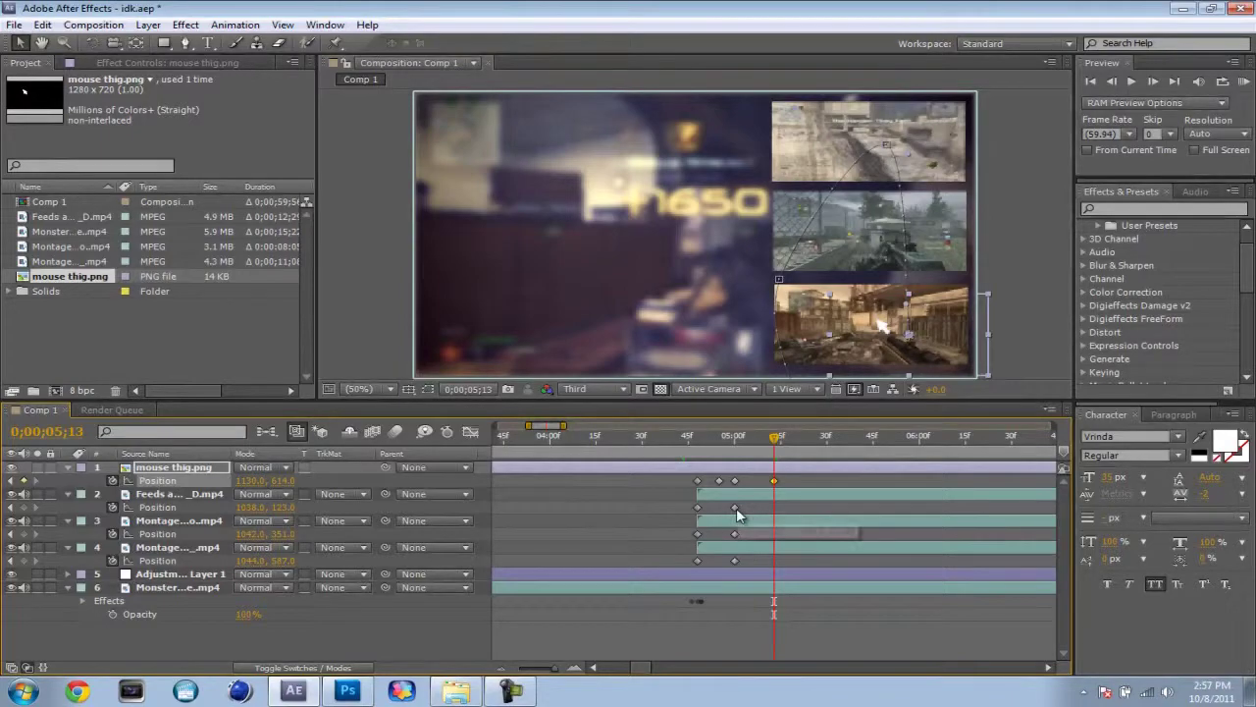
{"action": "left_click_drag", "start_coordinate": [736, 507], "coordinate": [757, 514]}
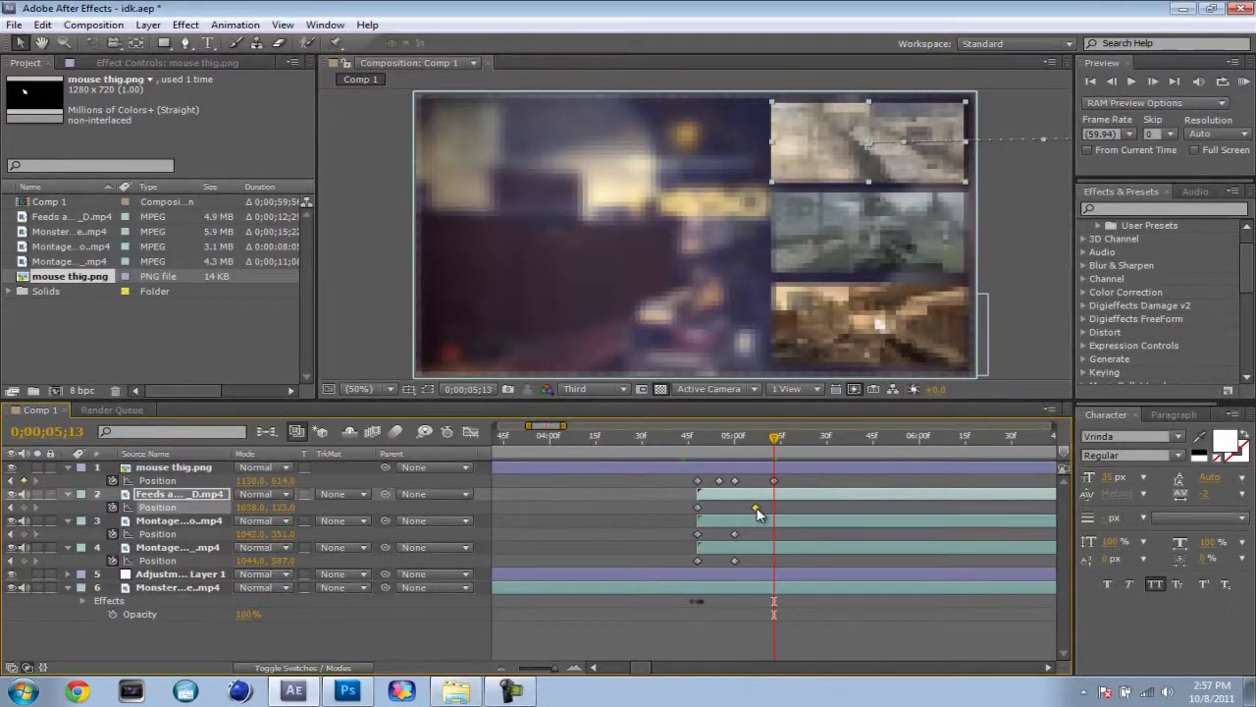
{"action": "left_click", "coordinate": [736, 534]}
{"action": "left_click_drag", "start_coordinate": [754, 535], "coordinate": [760, 535]}
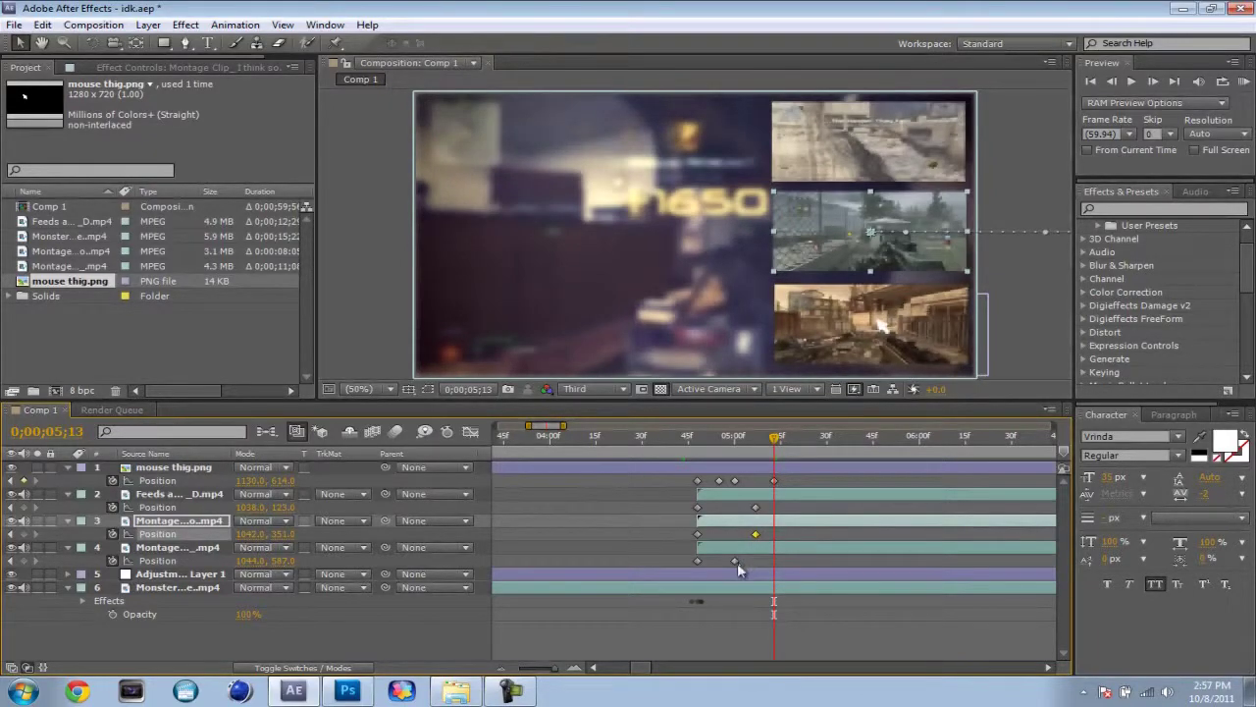
{"action": "left_click", "coordinate": [736, 562]}
{"action": "left_click_drag", "start_coordinate": [757, 566], "coordinate": [755, 561]}
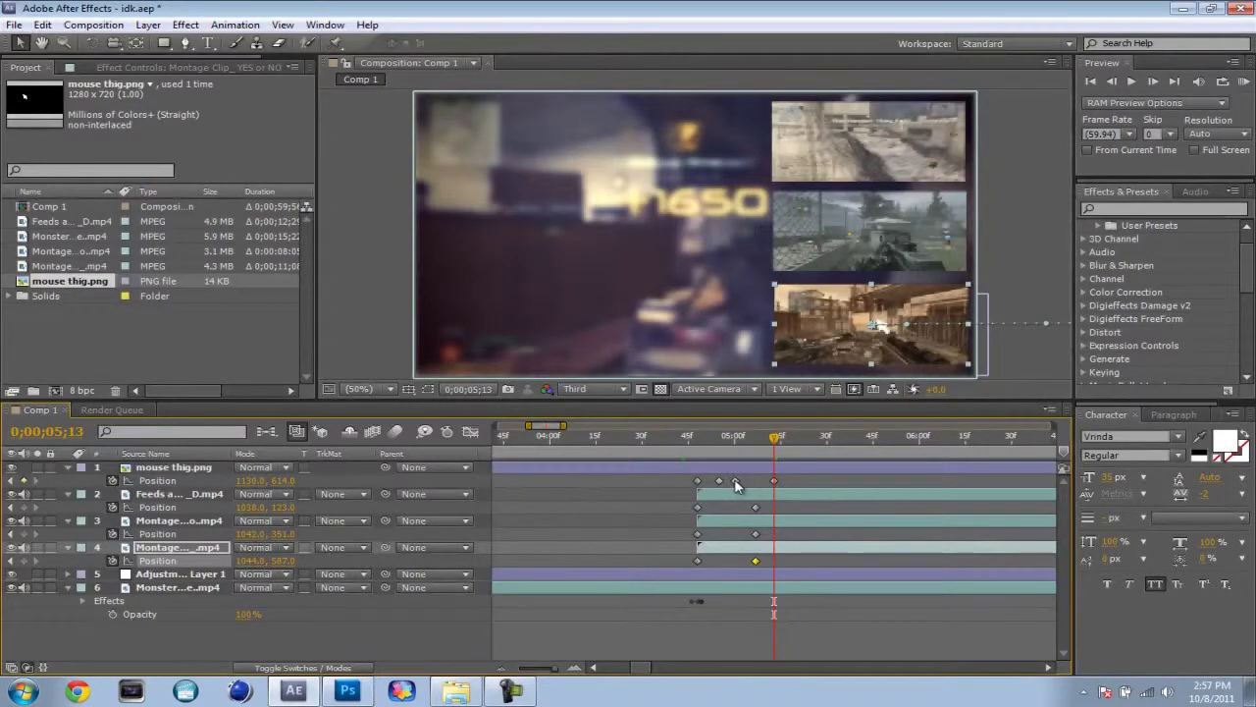
Shift the cursor layer's Position keyframes slightly later.
{"action": "left_click_drag", "start_coordinate": [730, 480], "coordinate": [743, 481]}
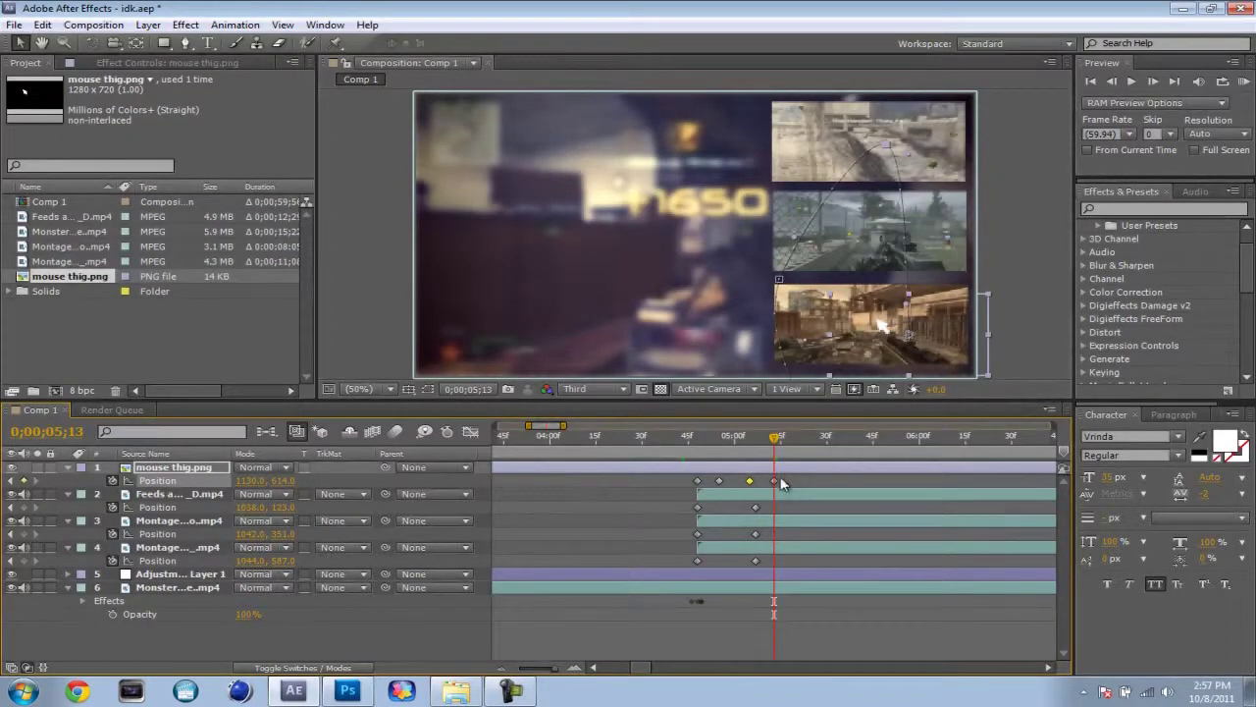
{"action": "left_click_drag", "start_coordinate": [778, 481], "coordinate": [796, 481]}
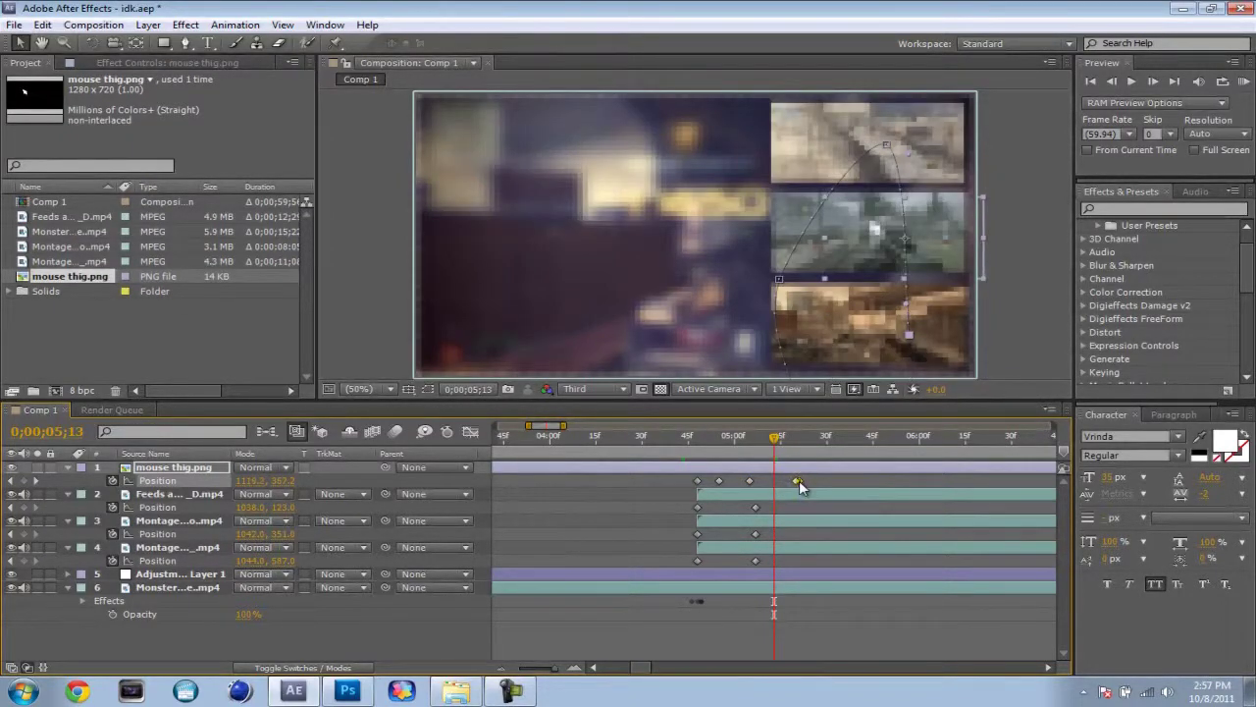
{"action": "left_click_drag", "start_coordinate": [719, 480], "coordinate": [728, 481]}
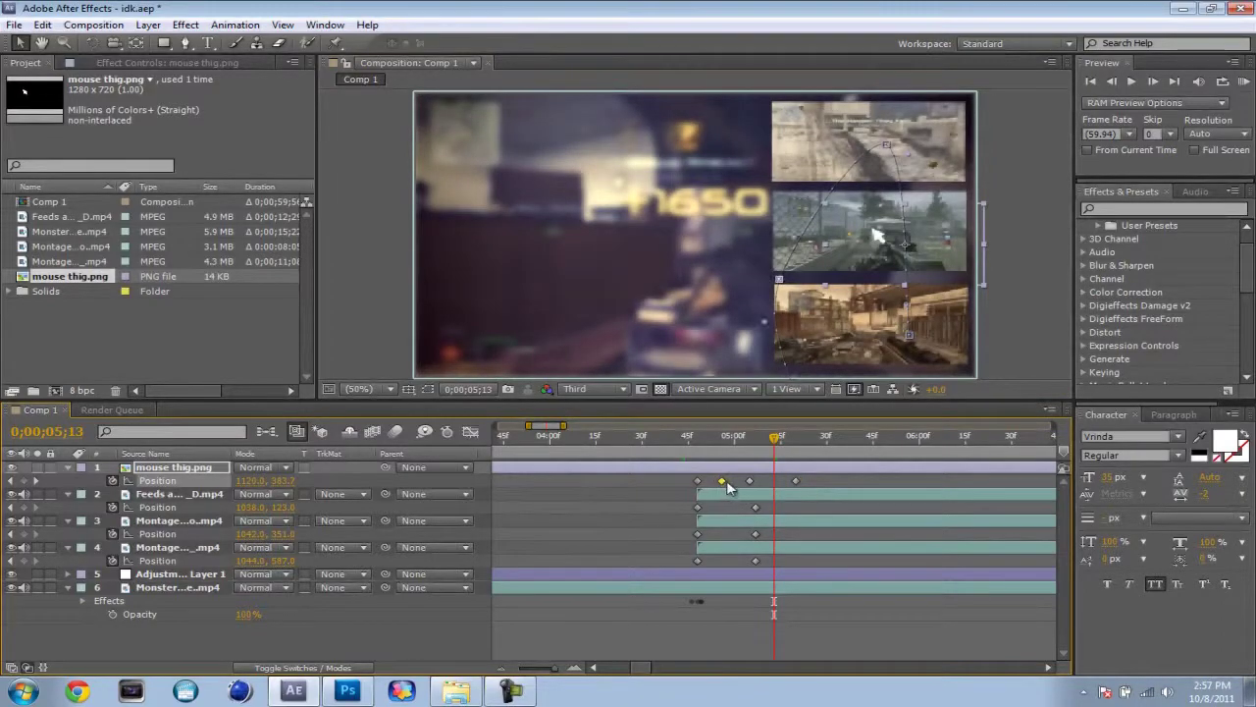
{"action": "left_click_drag", "start_coordinate": [749, 481], "coordinate": [752, 481]}
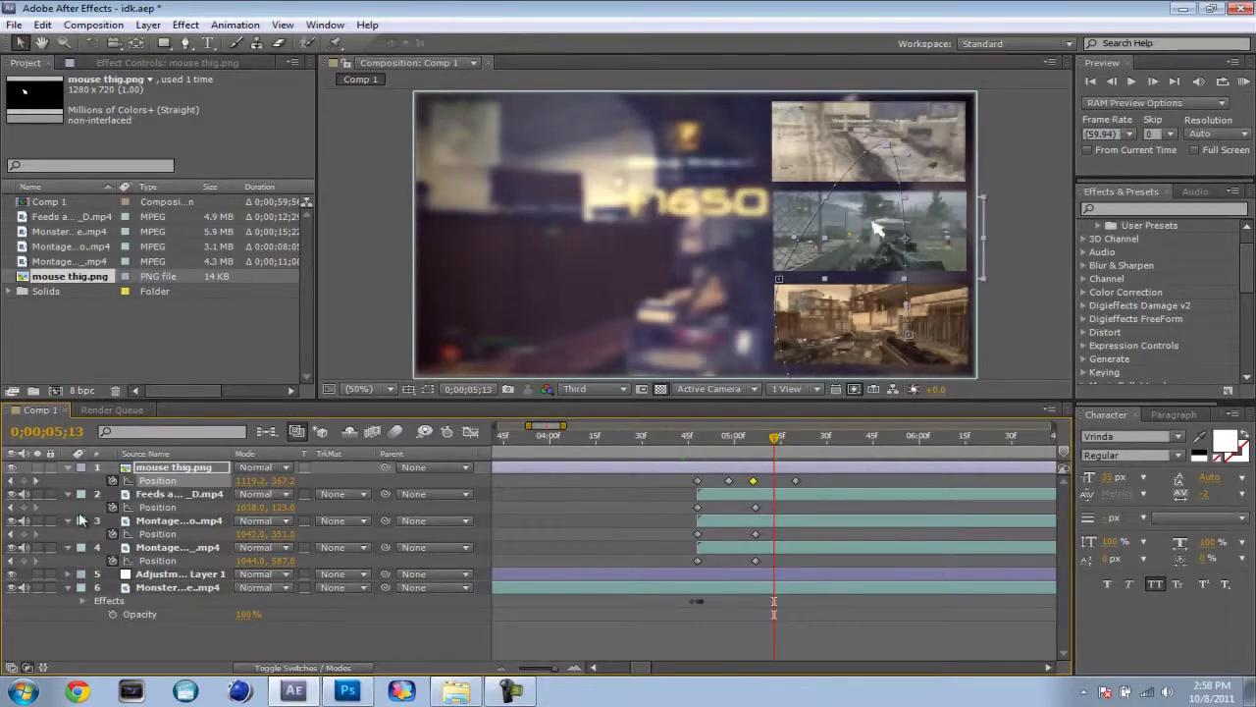
Collapse the cursor, Feeds, third, fourth and background layers' property rows.
{"action": "left_click", "coordinate": [68, 467]}
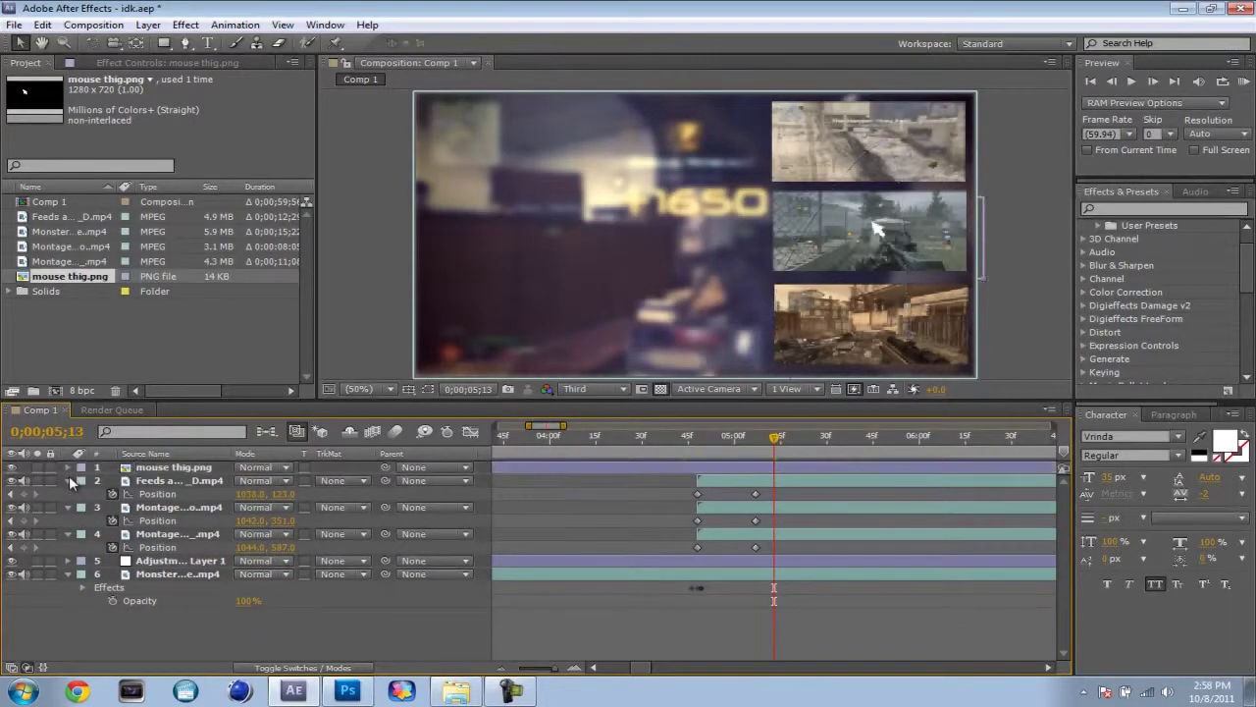
{"action": "left_click", "coordinate": [68, 481]}
{"action": "left_click", "coordinate": [67, 494]}
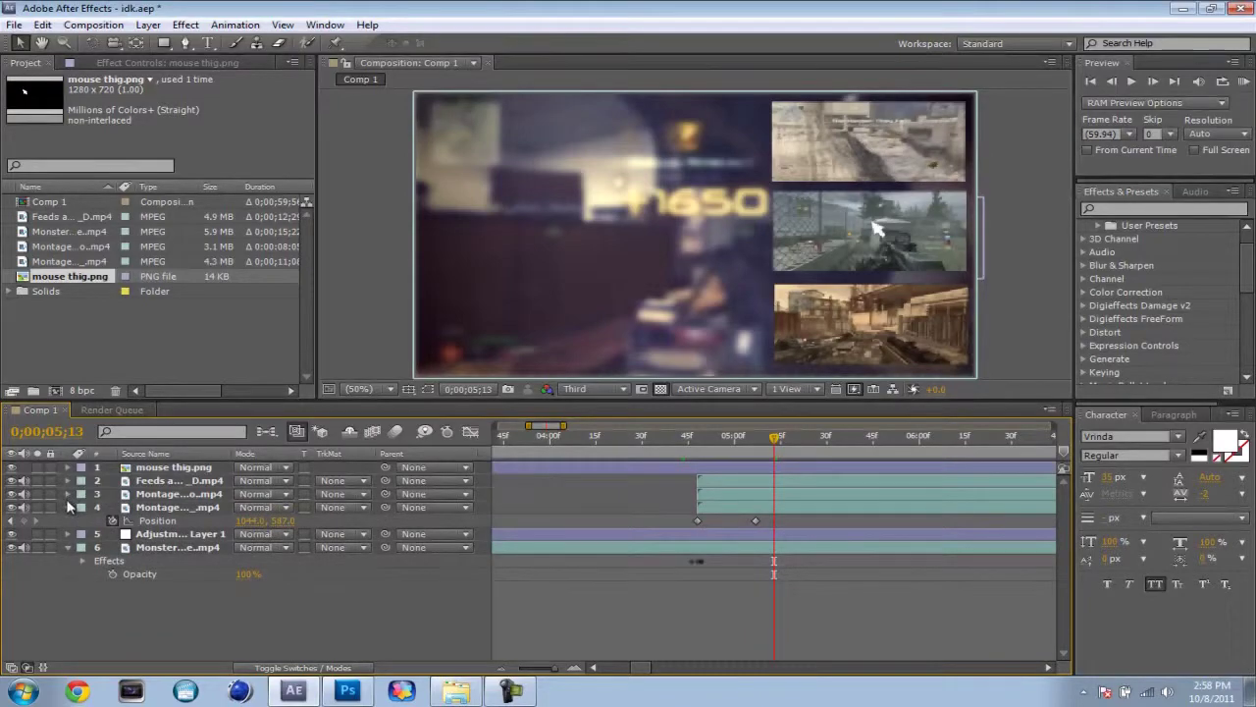
{"action": "left_click", "coordinate": [68, 506]}
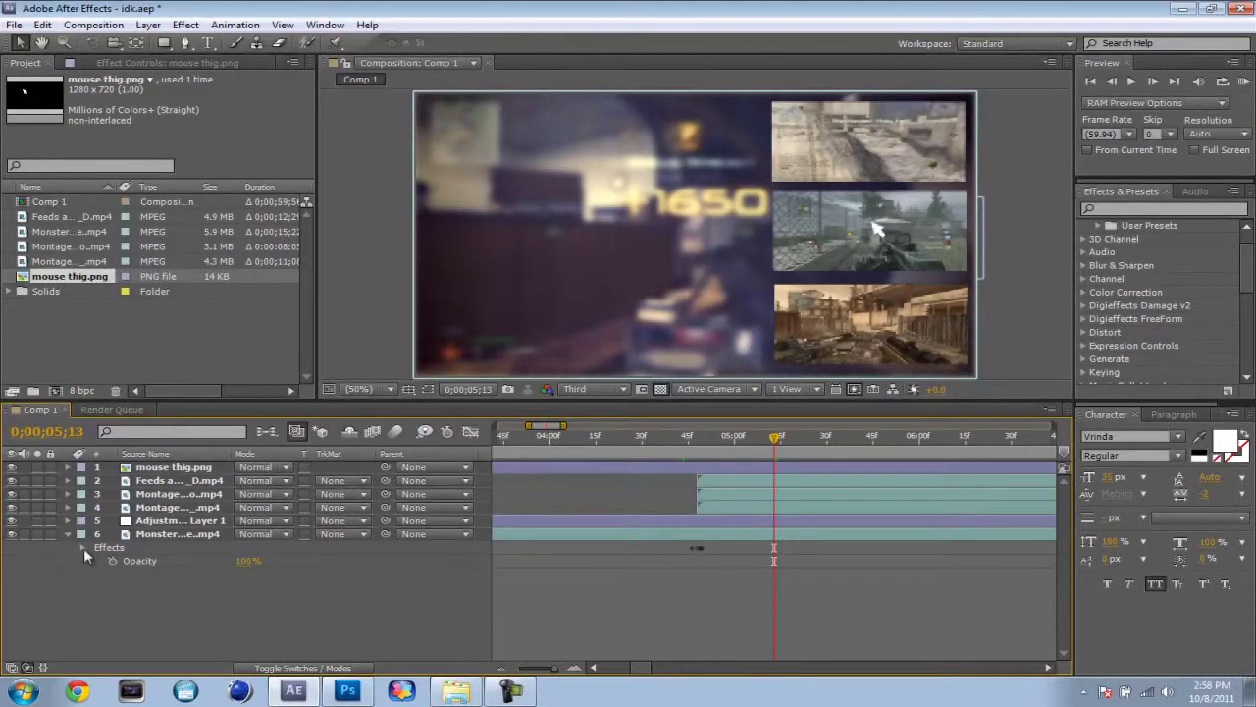
{"action": "left_click", "coordinate": [68, 534]}
{"action": "right_click", "coordinate": [109, 564]}
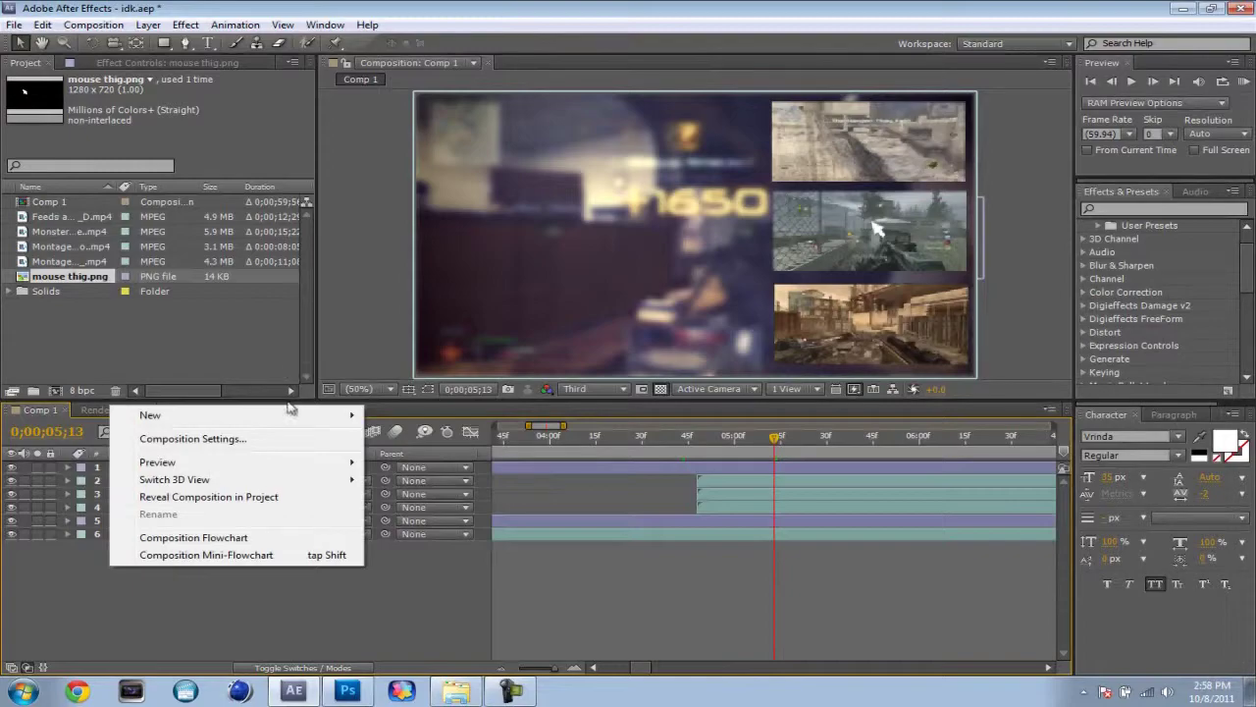
{"action": "left_click", "coordinate": [345, 589]}
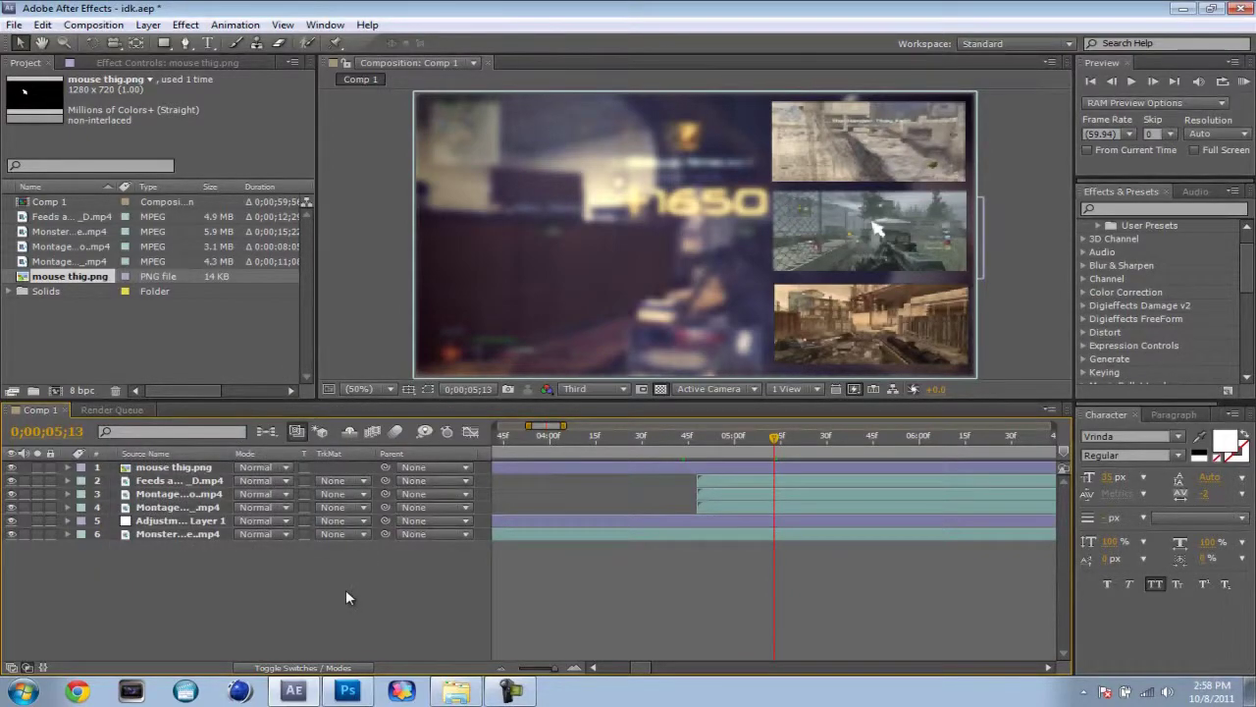
Draw a rectangle over the middle clip and set its opacity to 30%.
{"action": "left_click", "coordinate": [164, 46]}
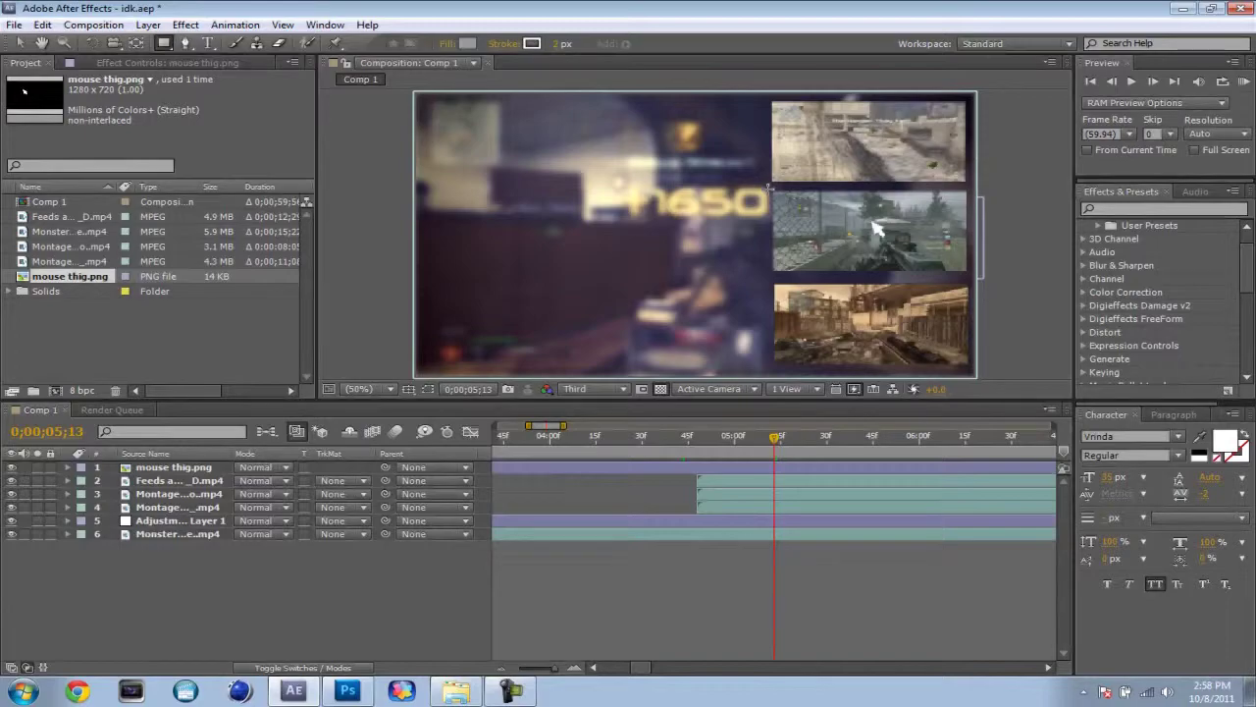
{"action": "mouse_move", "coordinate": [769, 188]}
{"action": "left_mouse_down"}
{"action": "mouse_move", "coordinate": [928, 271]}
{"action": "mouse_move", "coordinate": [972, 272]}
{"action": "left_mouse_up"}
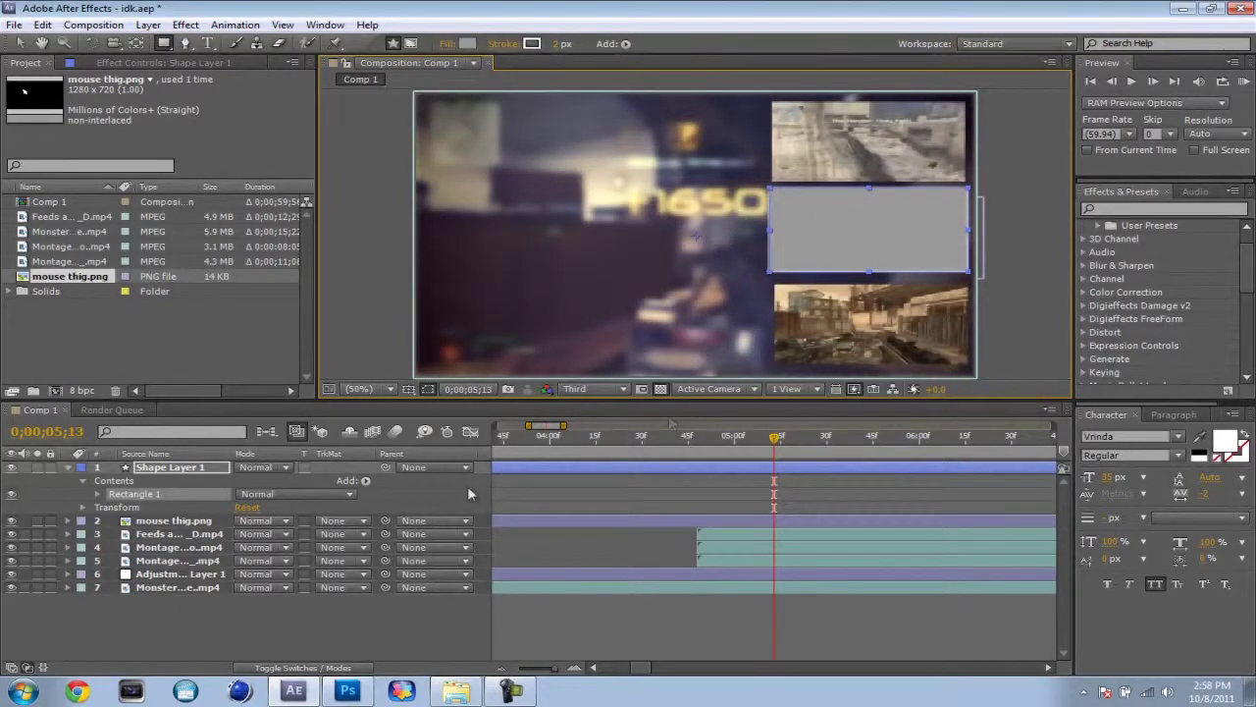
{"action": "left_click", "coordinate": [205, 469]}
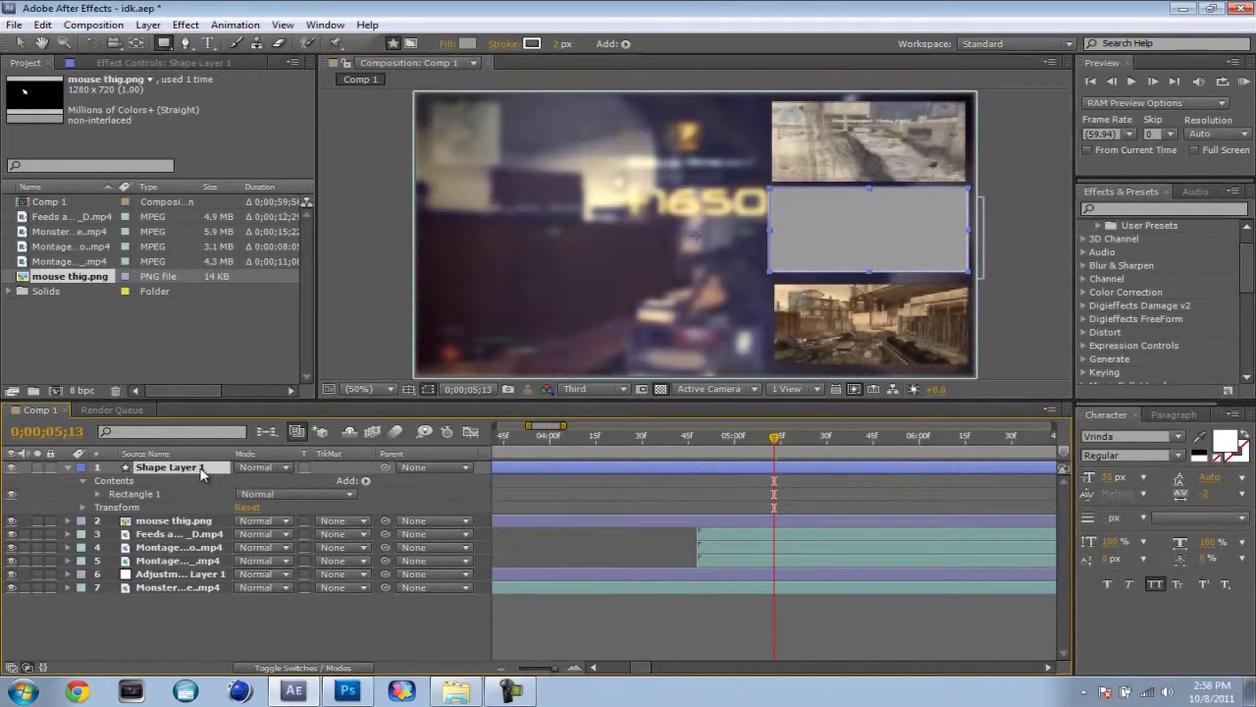
{"action": "key", "text": "t"}
{"action": "left_click", "coordinate": [250, 480]}
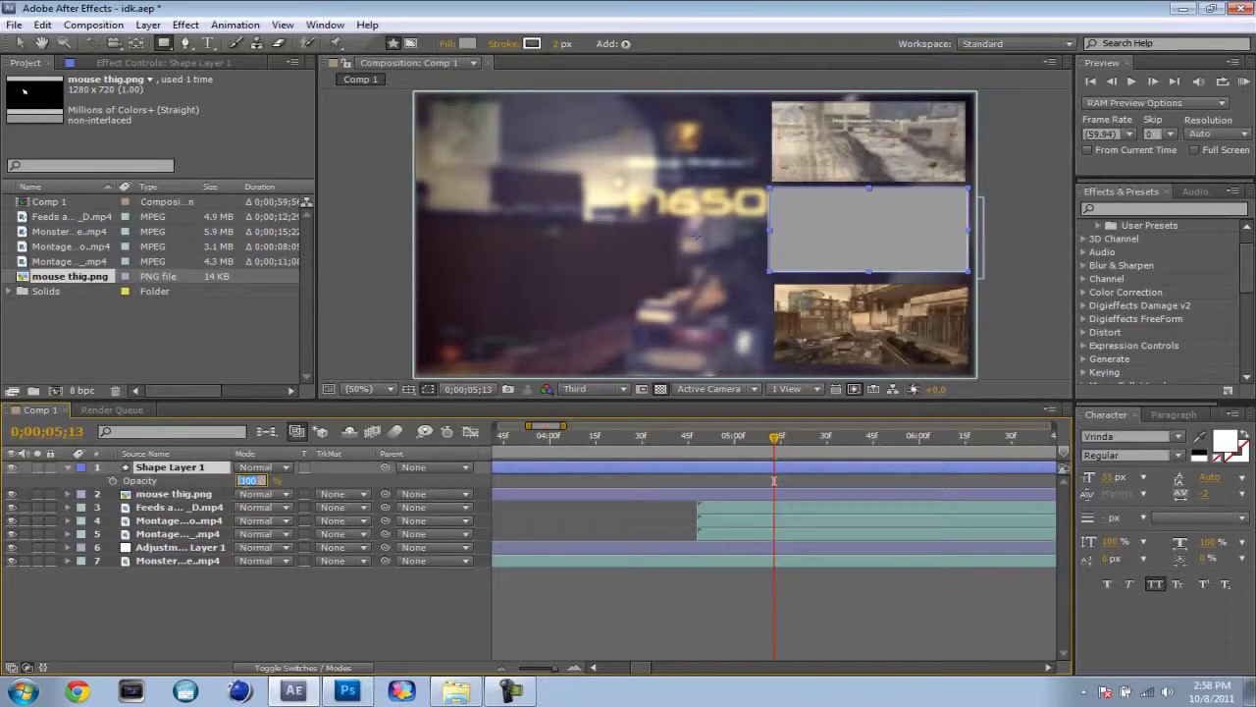
{"action": "type", "text": "30"}
{"action": "key", "text": "Return"}
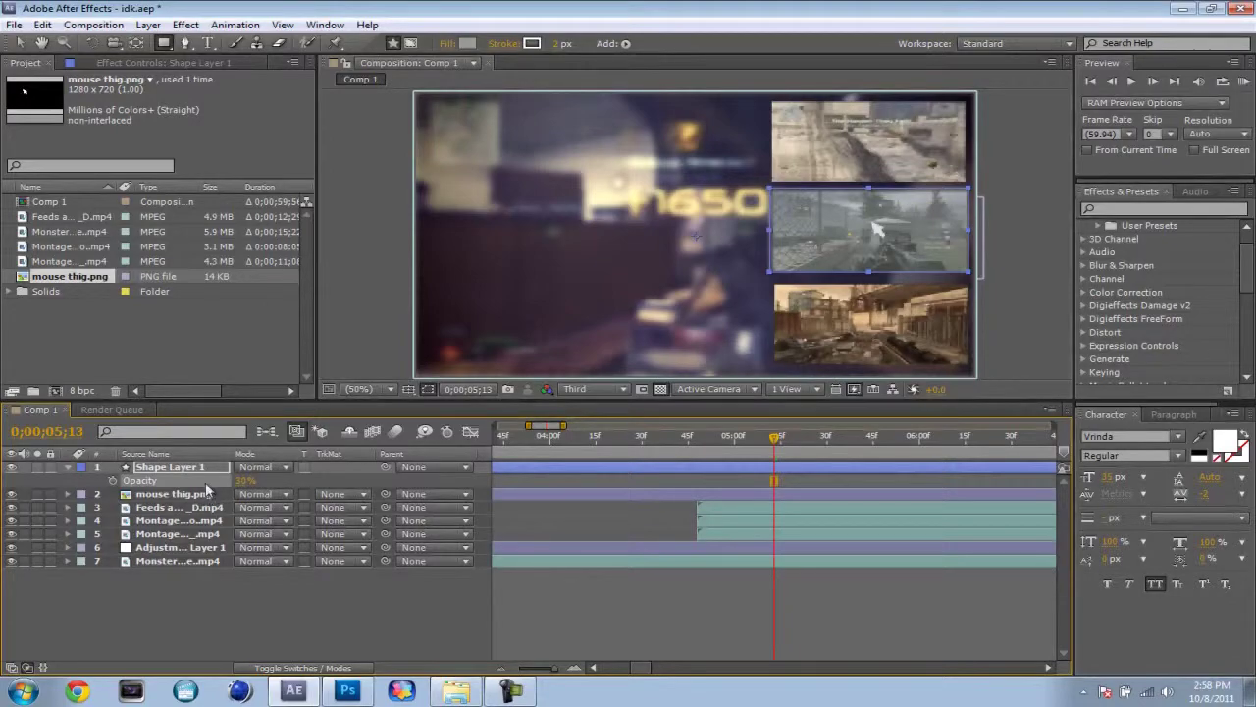
Move Shape Layer 1 beneath the three clip layers and collapse its opacity row.
{"action": "left_click_drag", "start_coordinate": [199, 474], "coordinate": [193, 543]}
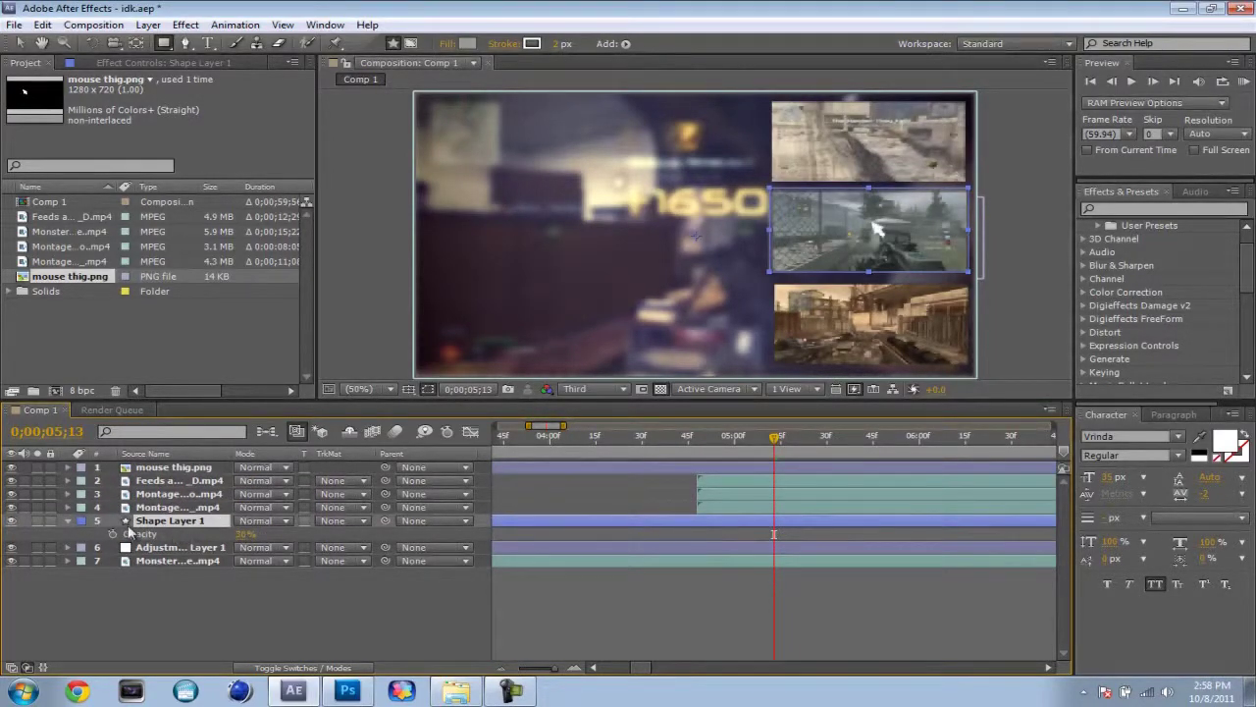
{"action": "left_click", "coordinate": [67, 520]}
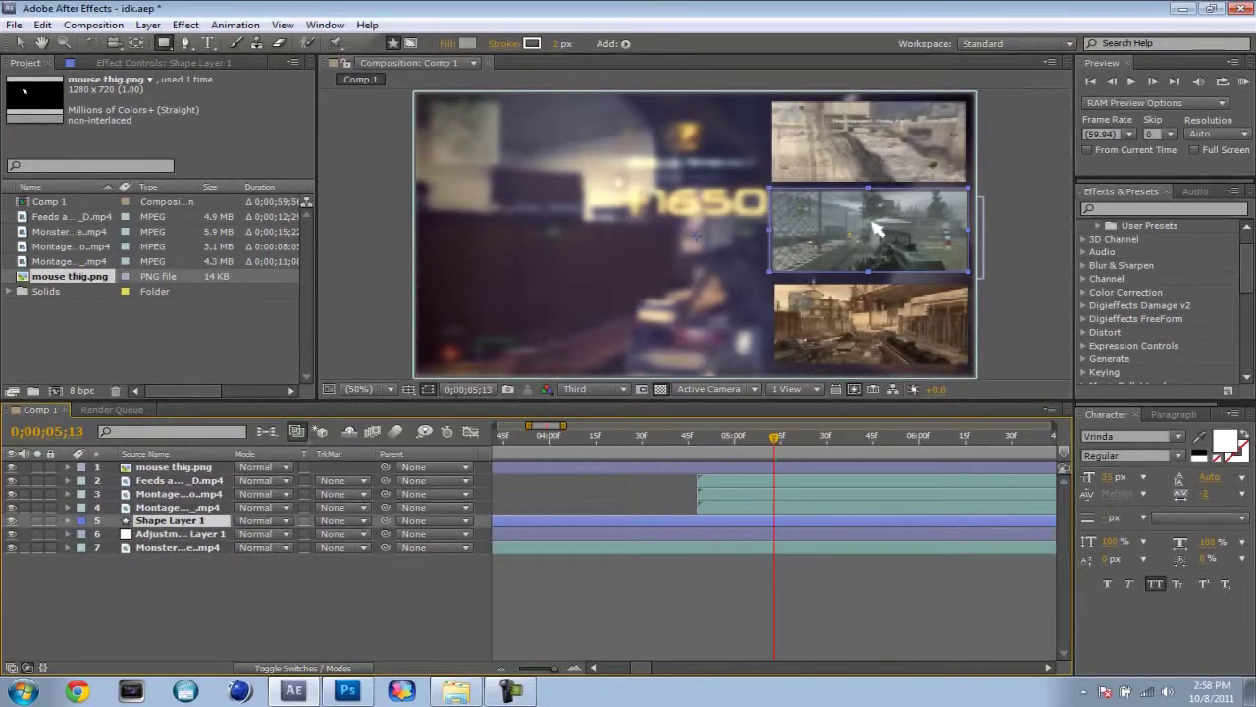
{"action": "left_click", "coordinate": [676, 547]}
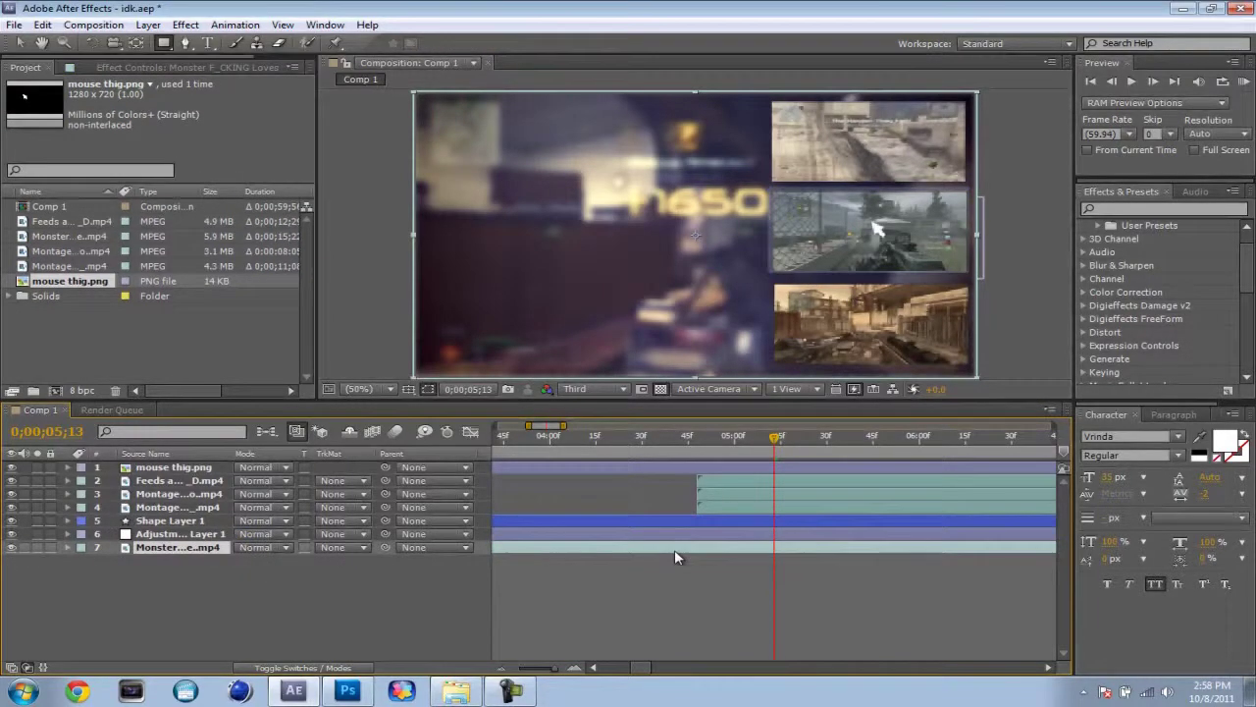
Show Position keyframes on the cursor and three clip layers, then go to 0;00;05;07.
{"action": "key", "text": "e"}
{"action": "key", "text": "e"}
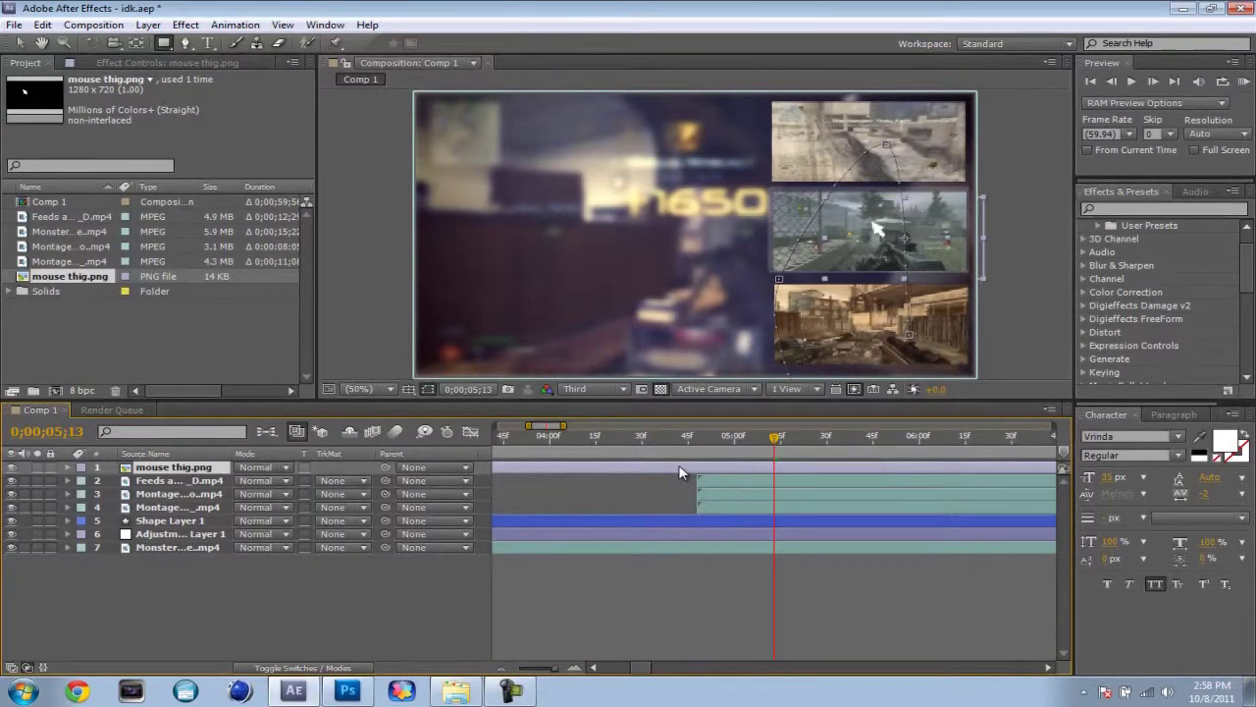
{"action": "key", "text": "u"}
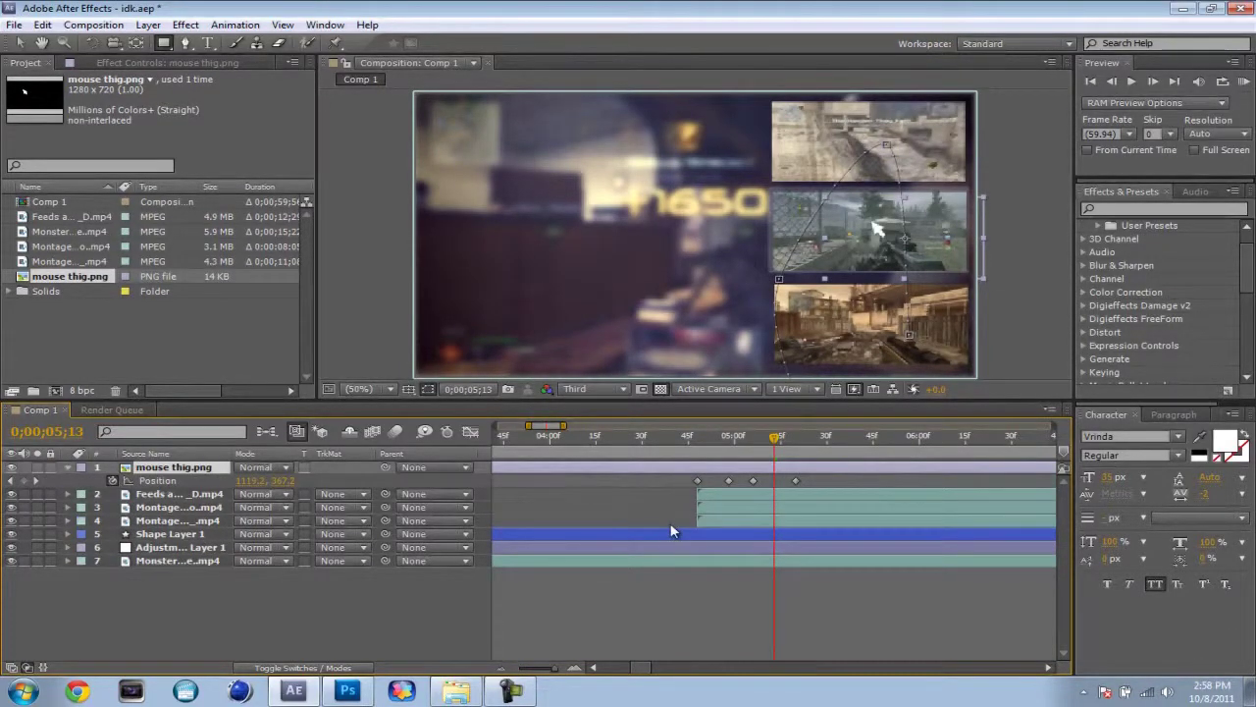
{"action": "left_click", "coordinate": [727, 493]}
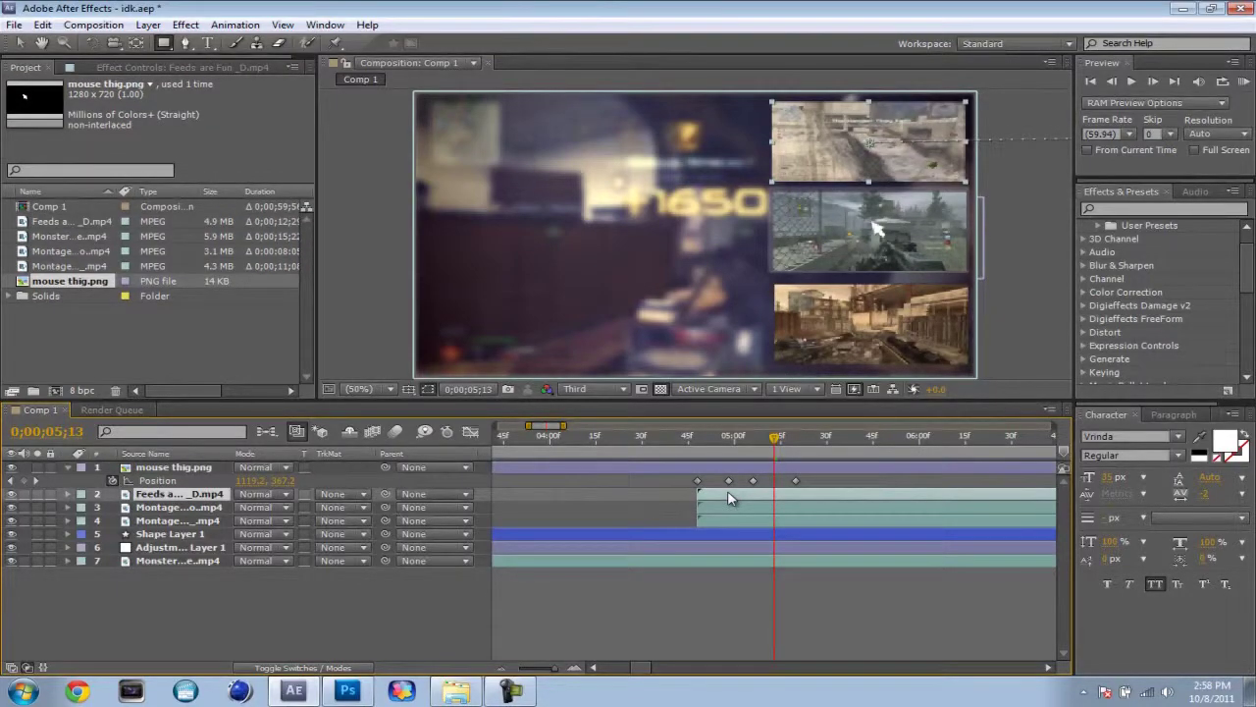
{"action": "key", "text": "p"}
{"action": "left_click", "coordinate": [716, 522]}
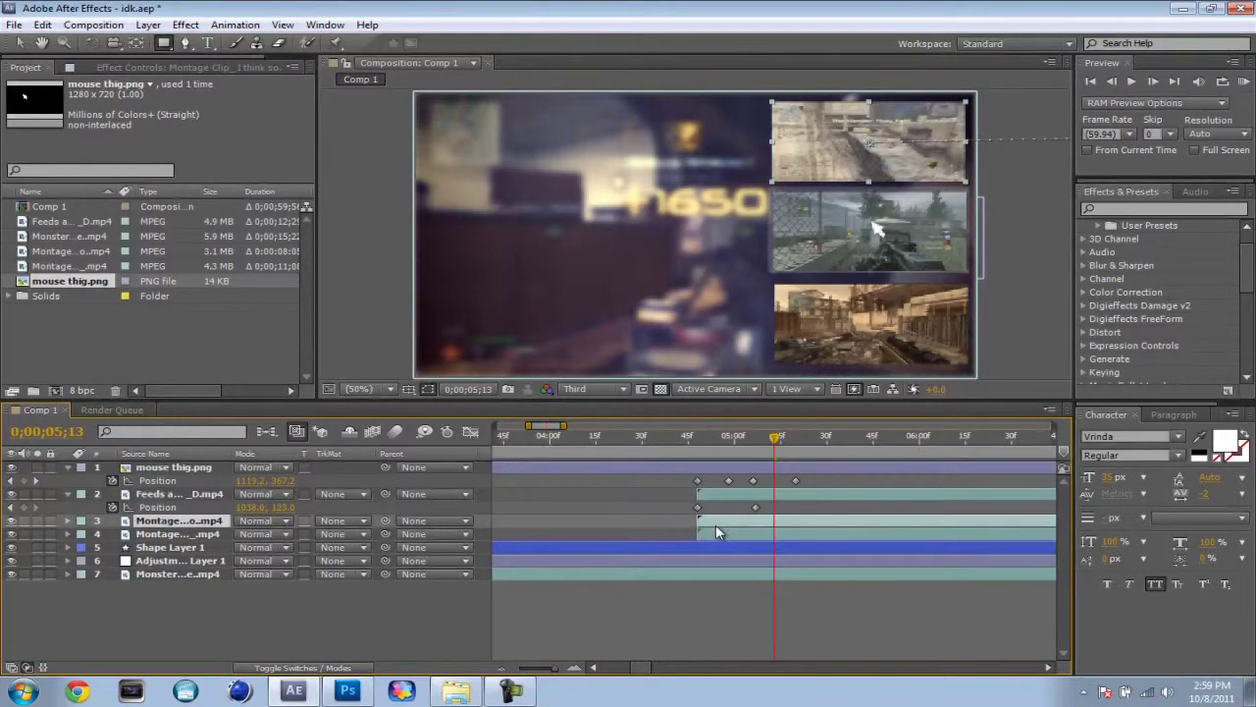
{"action": "key", "text": "p"}
{"action": "left_click", "coordinate": [718, 548]}
{"action": "key", "text": "p"}
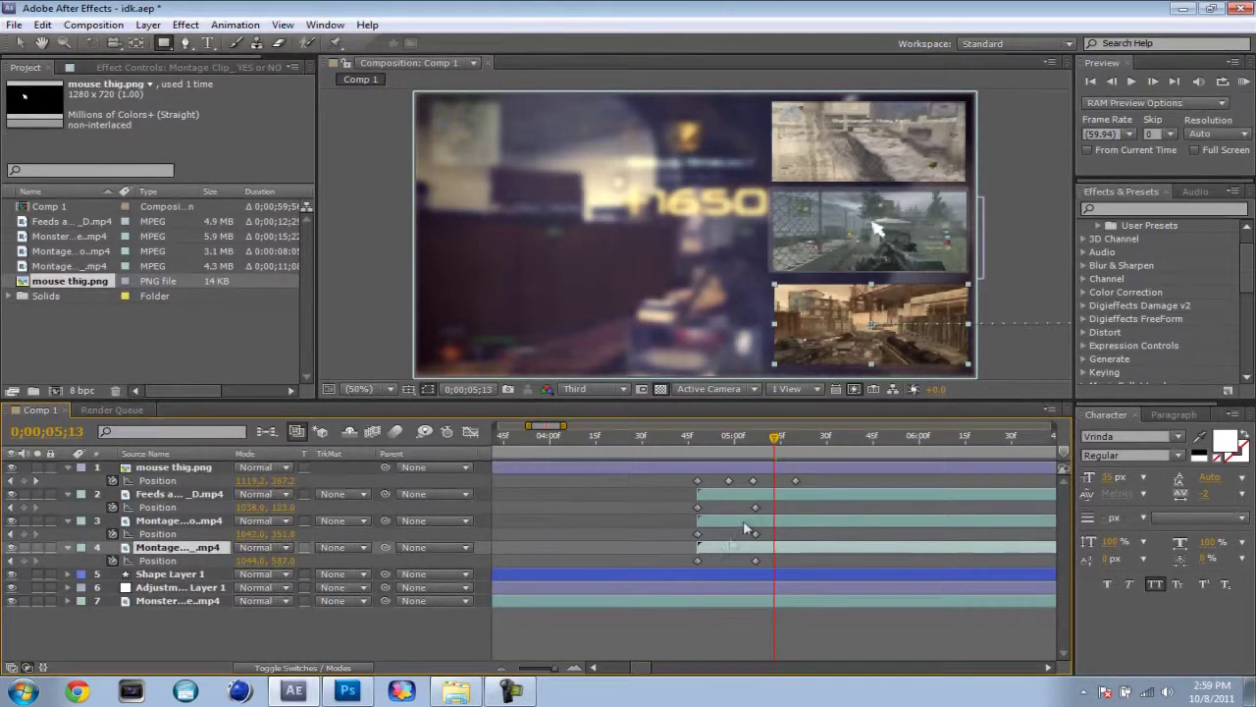
{"action": "left_click", "coordinate": [755, 435]}
{"action": "left_click", "coordinate": [174, 575]}
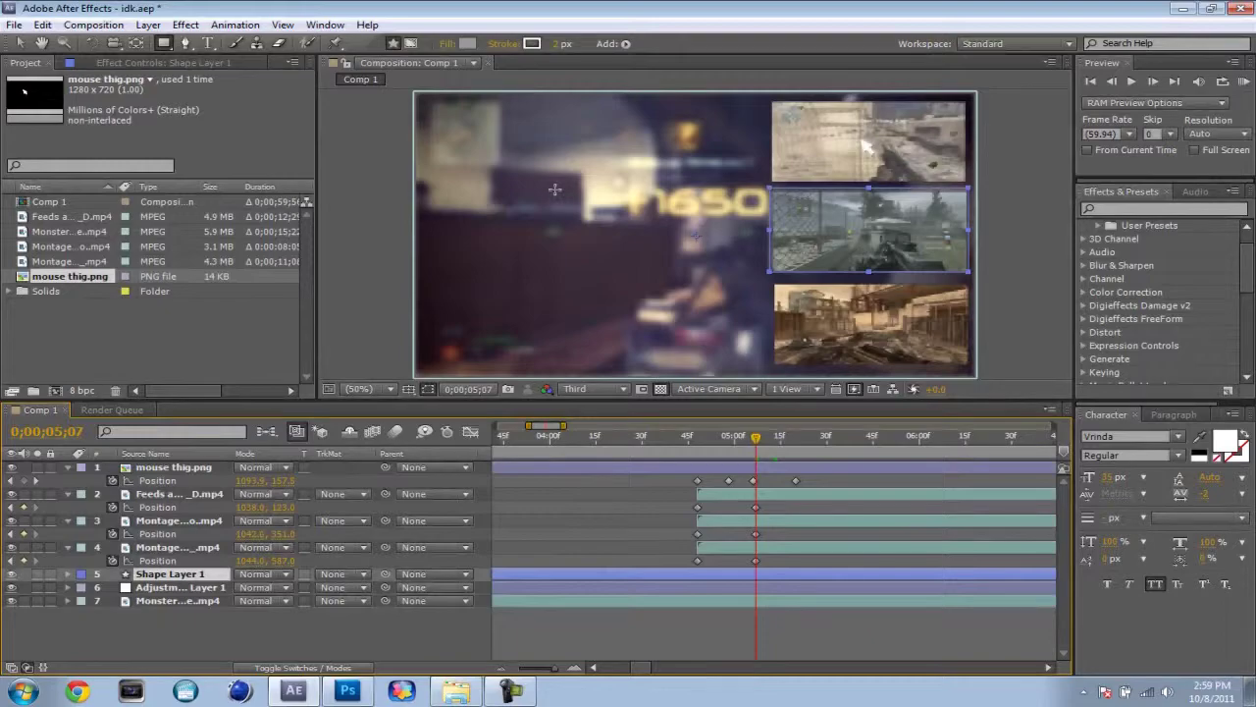
{"action": "left_click", "coordinate": [19, 43]}
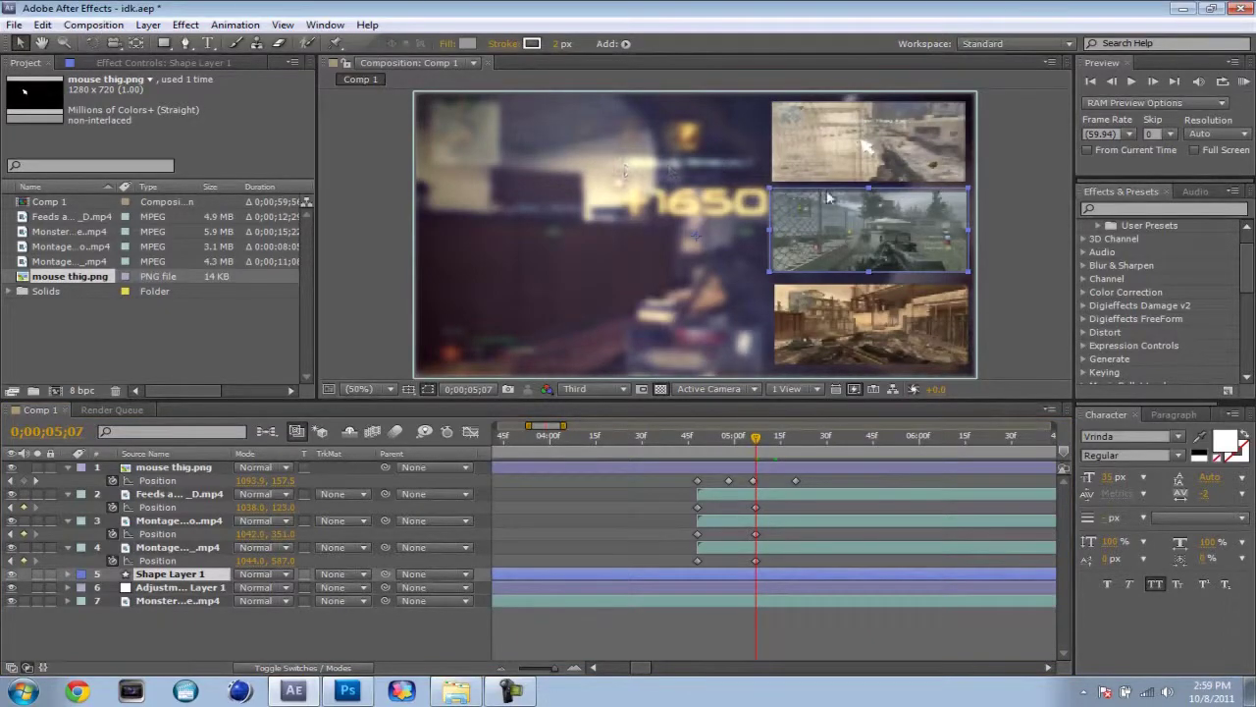
{"action": "left_click", "coordinate": [732, 437]}
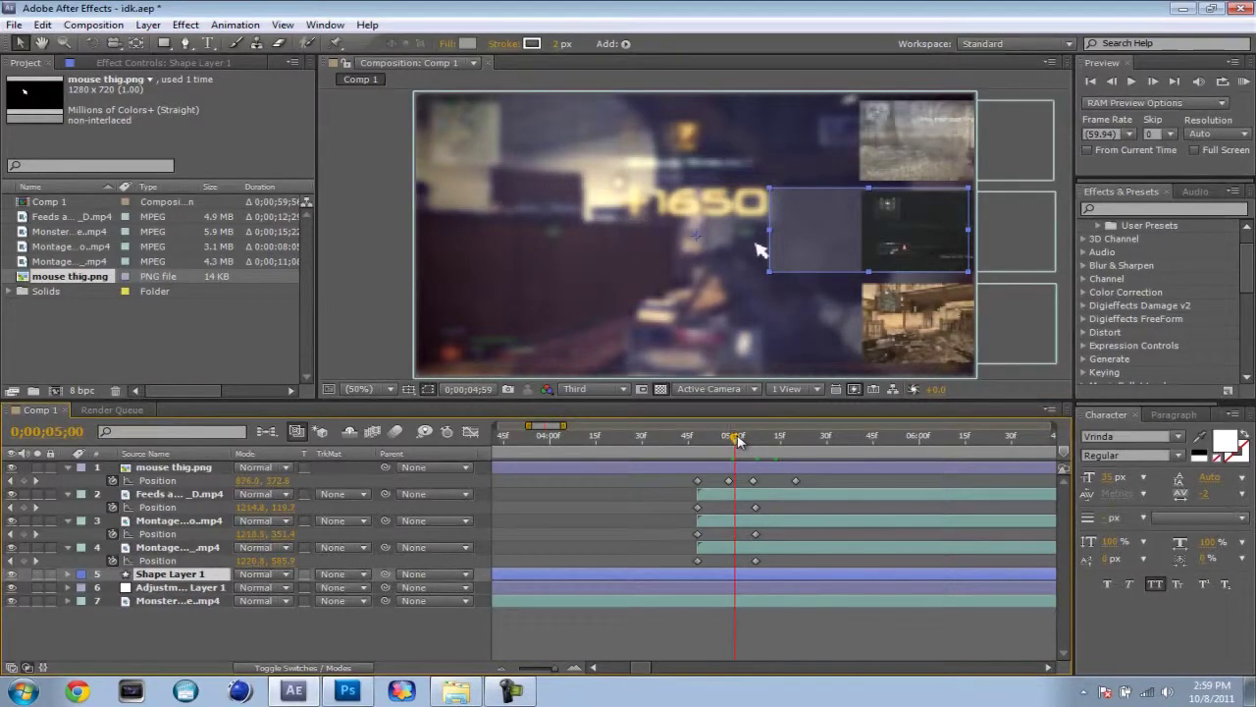
{"action": "key", "text": "Page_Down"}
{"action": "left_click", "coordinate": [751, 439]}
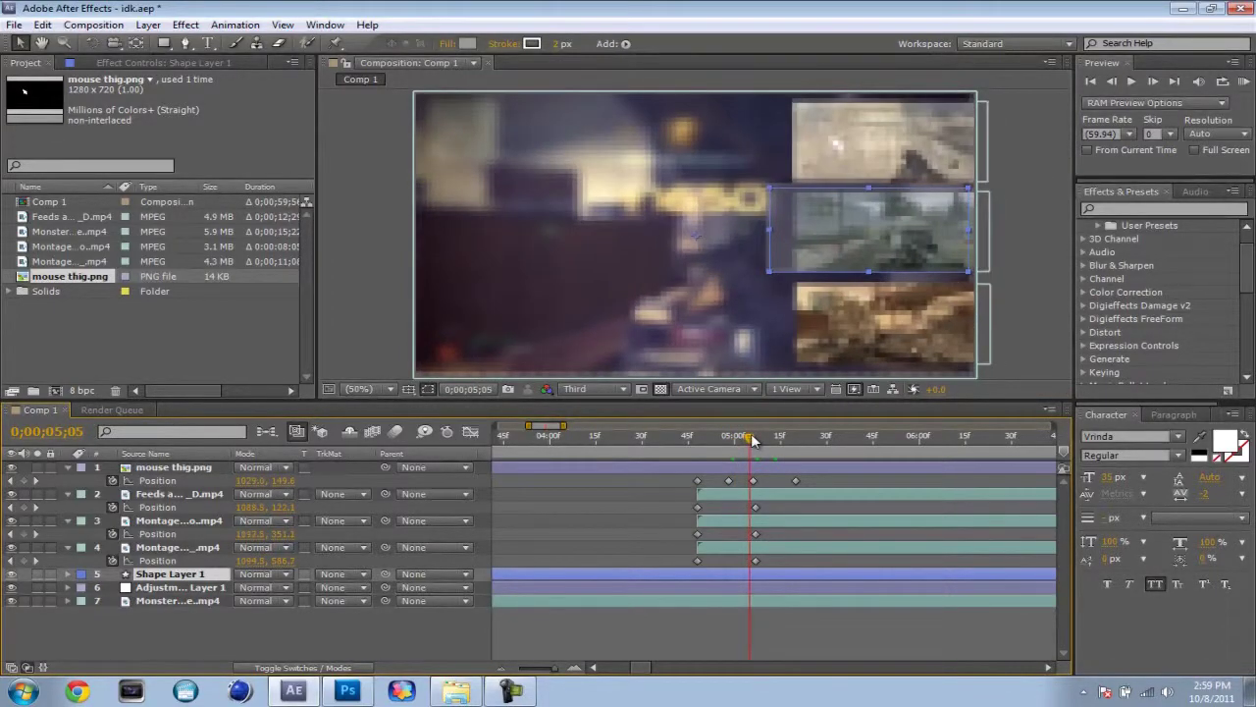
{"action": "key", "text": "Page_Down"}
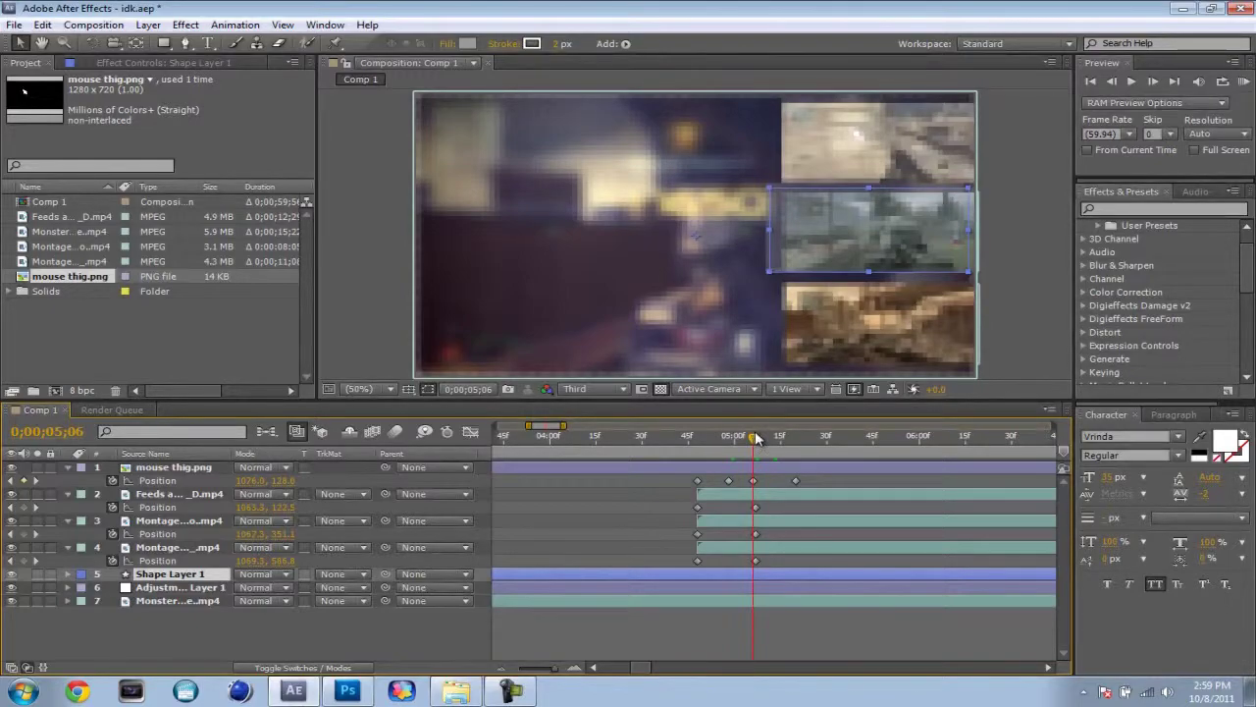
{"action": "key", "text": "Page_Down"}
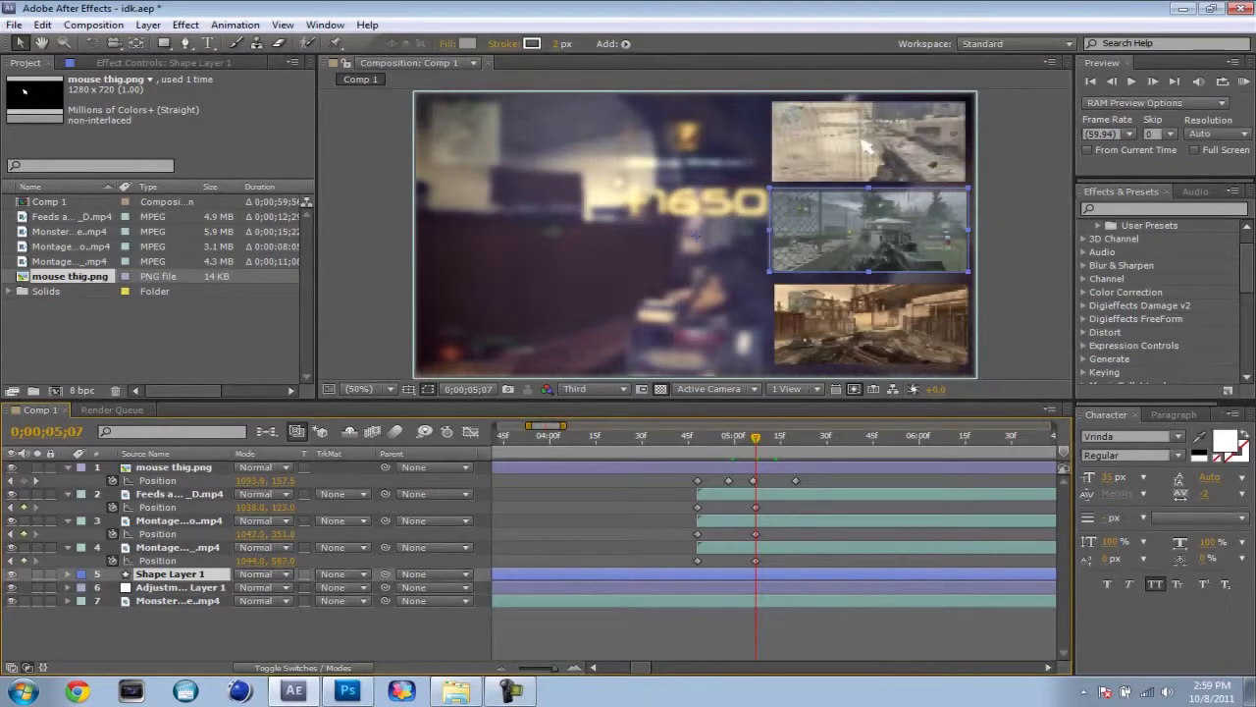
{"action": "left_click", "coordinate": [868, 147]}
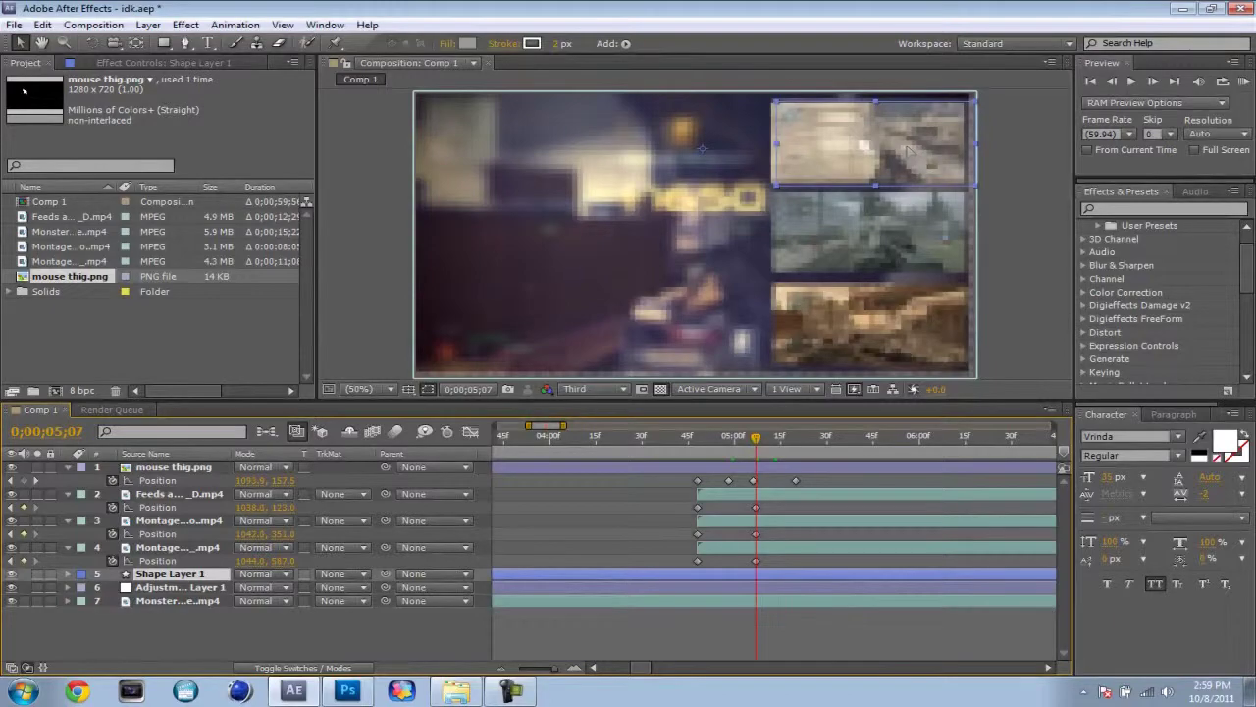
{"action": "left_click_drag", "start_coordinate": [903, 147], "coordinate": [899, 153]}
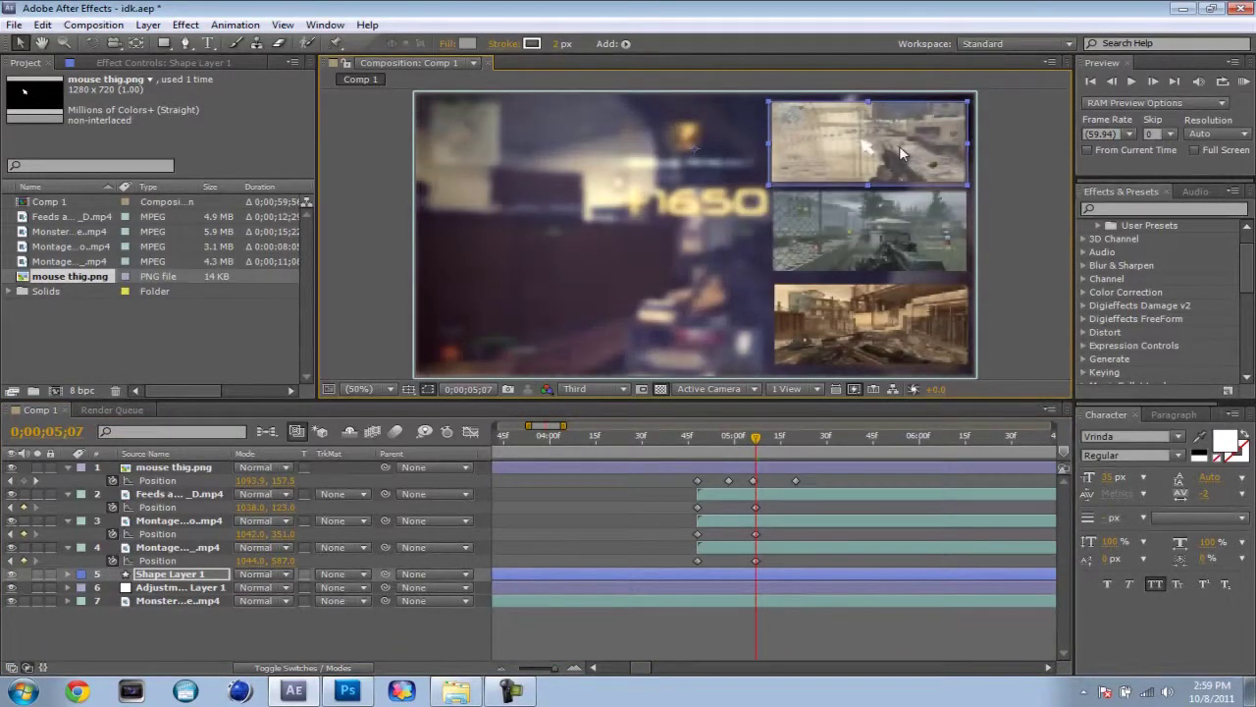
{"action": "left_click", "coordinate": [899, 147]}
{"action": "left_click_drag", "start_coordinate": [903, 147], "coordinate": [902, 149]}
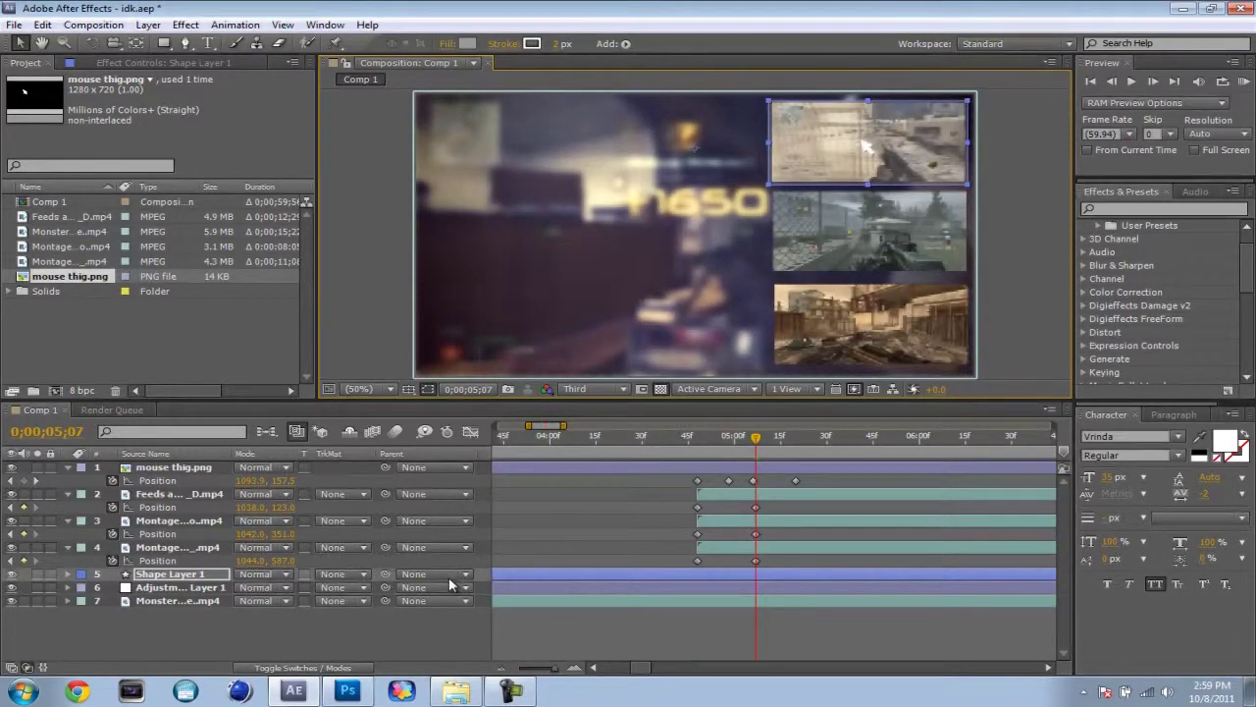
Duplicate Shape Layer 1, delay the cursor's last keyframe, and lower the top clip at 0;00;05;14.
{"action": "key", "text": "ctrl+d"}
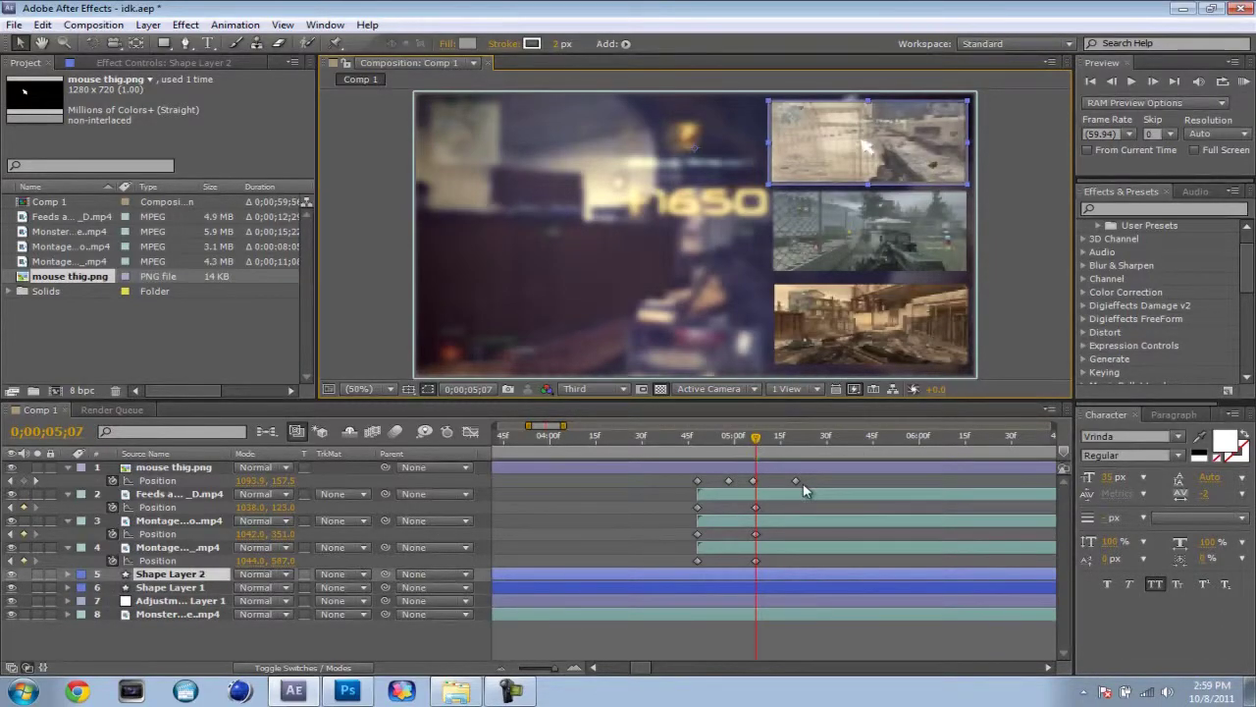
{"action": "left_click_drag", "start_coordinate": [796, 480], "coordinate": [827, 480]}
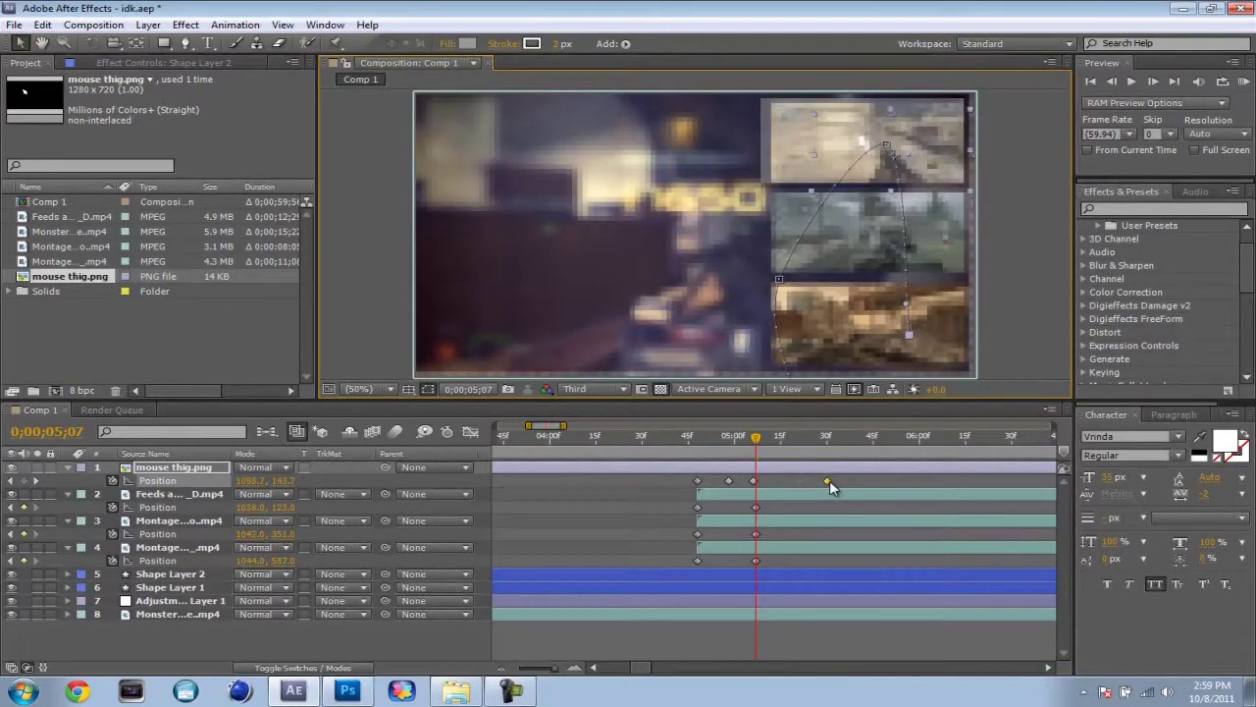
{"action": "left_click_drag", "start_coordinate": [757, 443], "coordinate": [773, 442]}
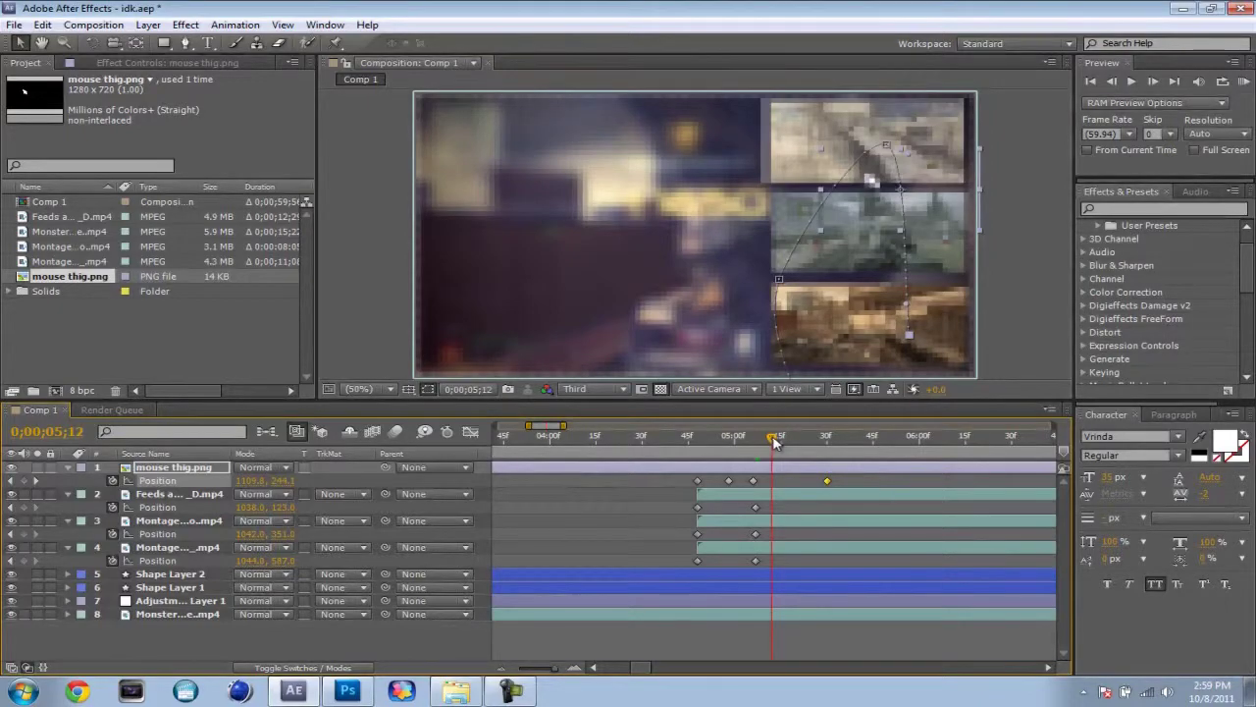
{"action": "left_click_drag", "start_coordinate": [776, 443], "coordinate": [781, 443]}
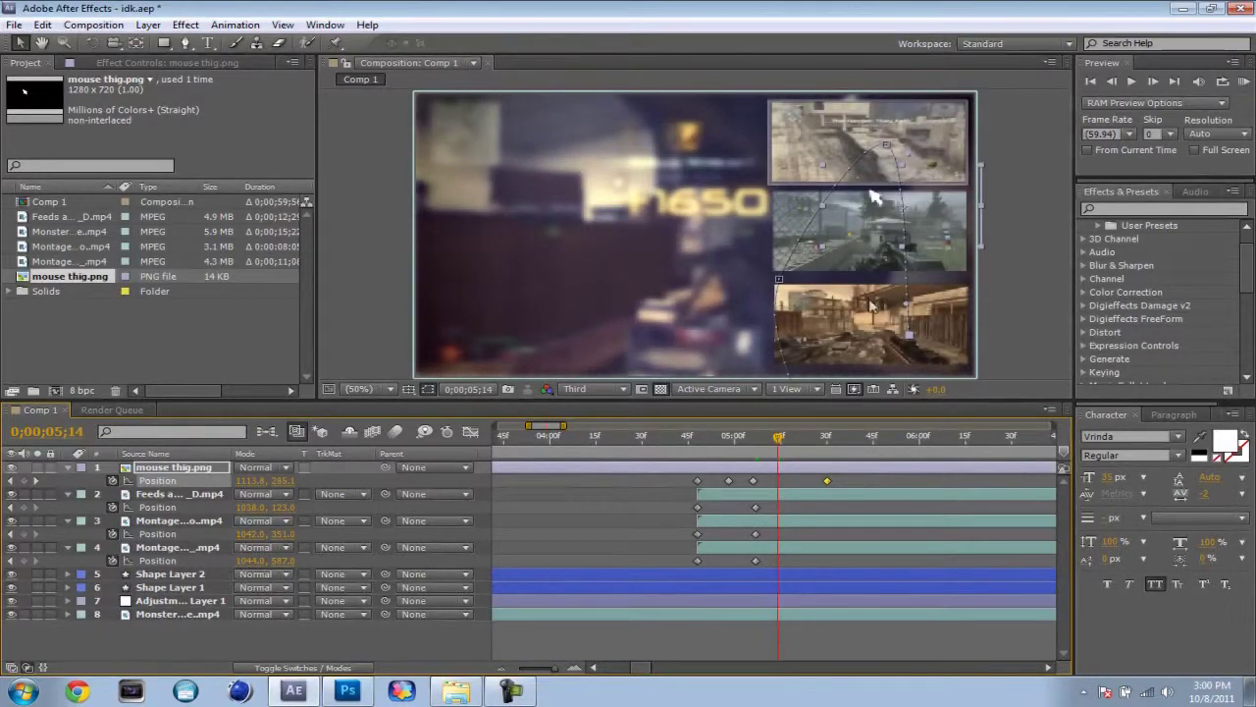
{"action": "left_click_drag", "start_coordinate": [874, 196], "coordinate": [872, 198]}
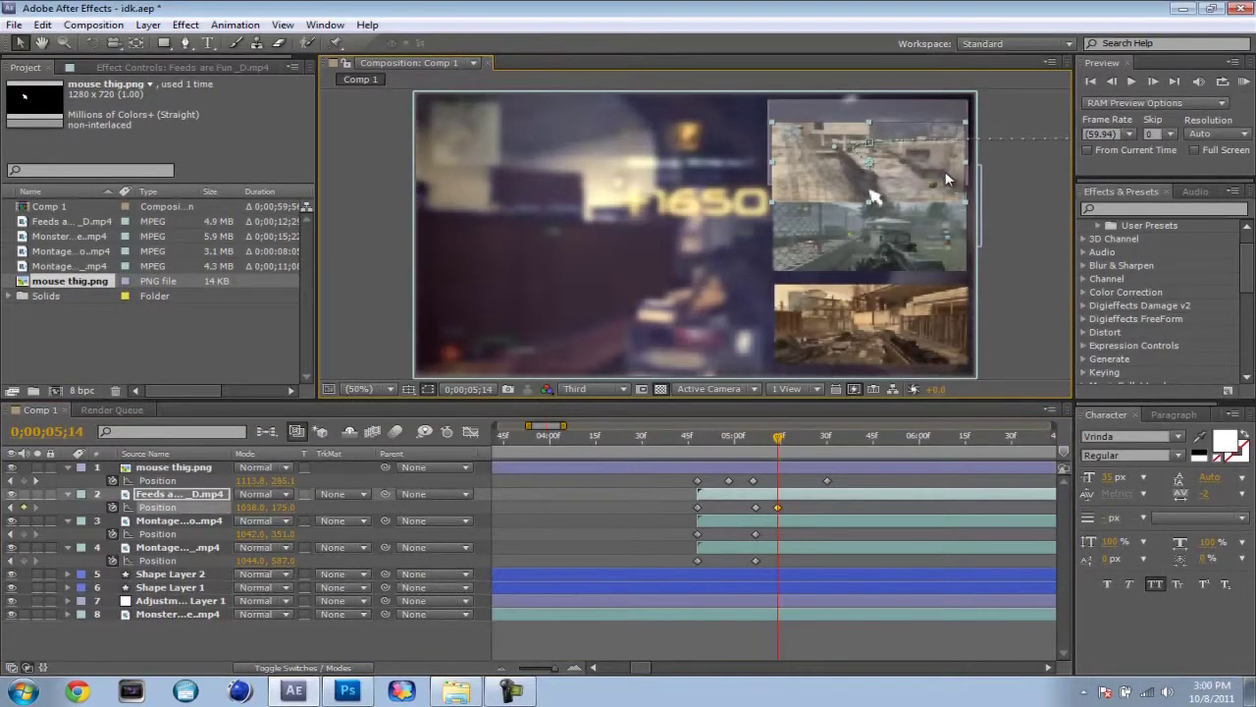
Undo the stray Feeds keyframe and drag Shape Layer 2's rectangle onto the middle clip.
{"action": "key", "text": "ctrl+z"}
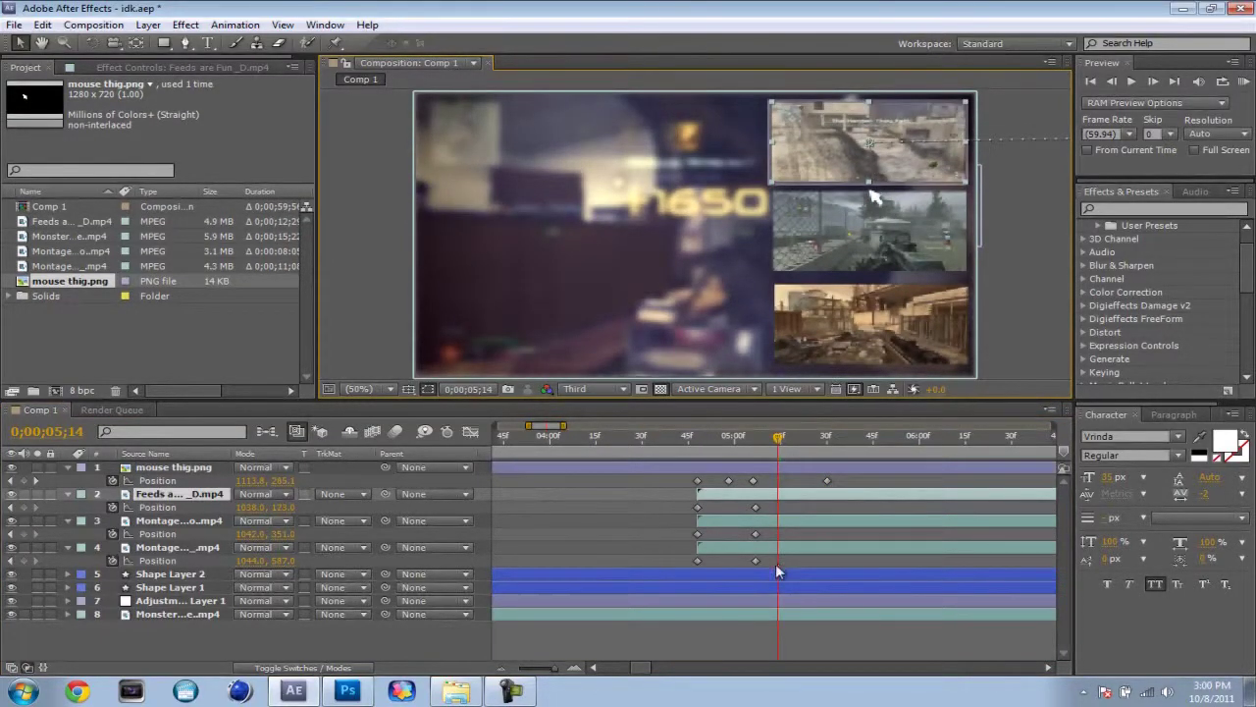
{"action": "left_click", "coordinate": [751, 577]}
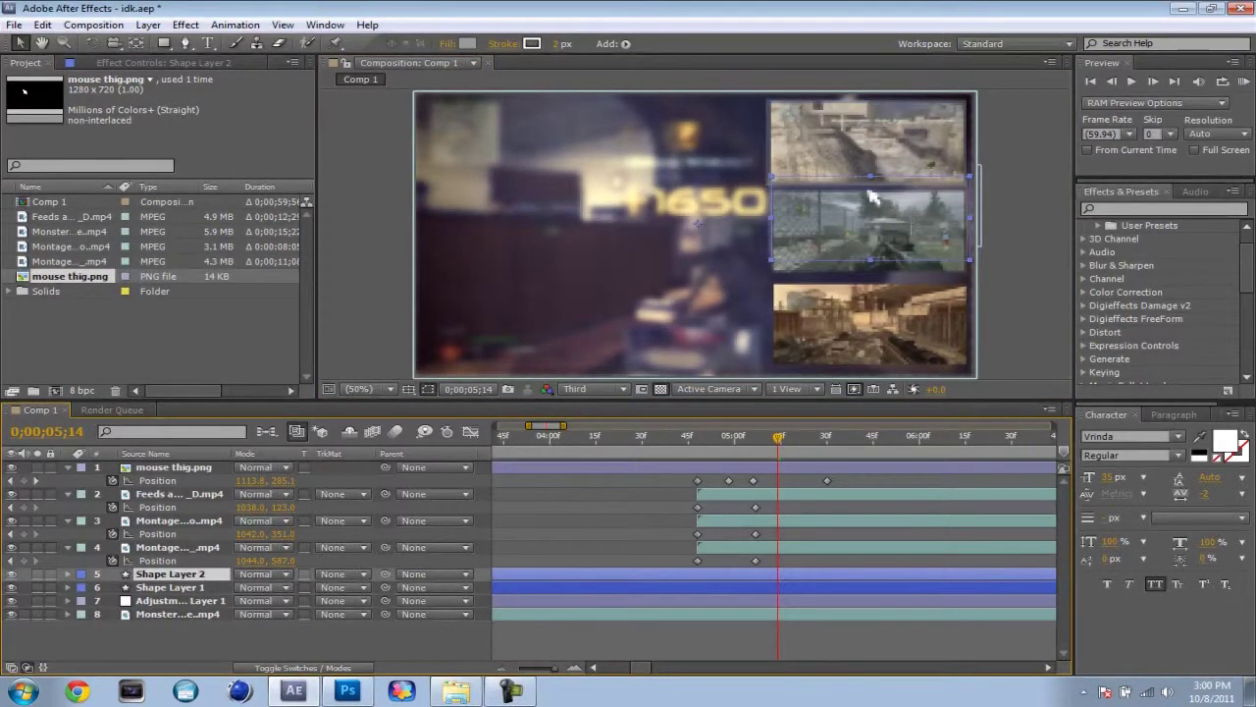
{"action": "left_click_drag", "start_coordinate": [911, 140], "coordinate": [911, 232]}
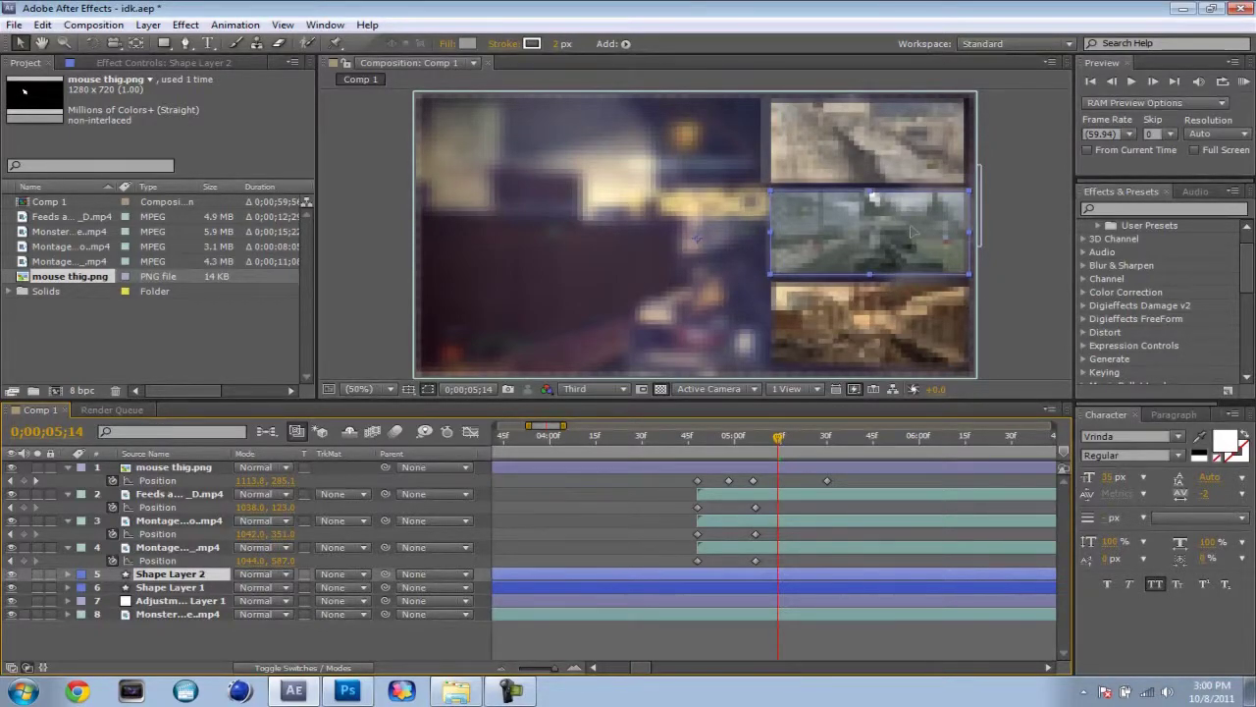
{"action": "left_click", "coordinate": [911, 233]}
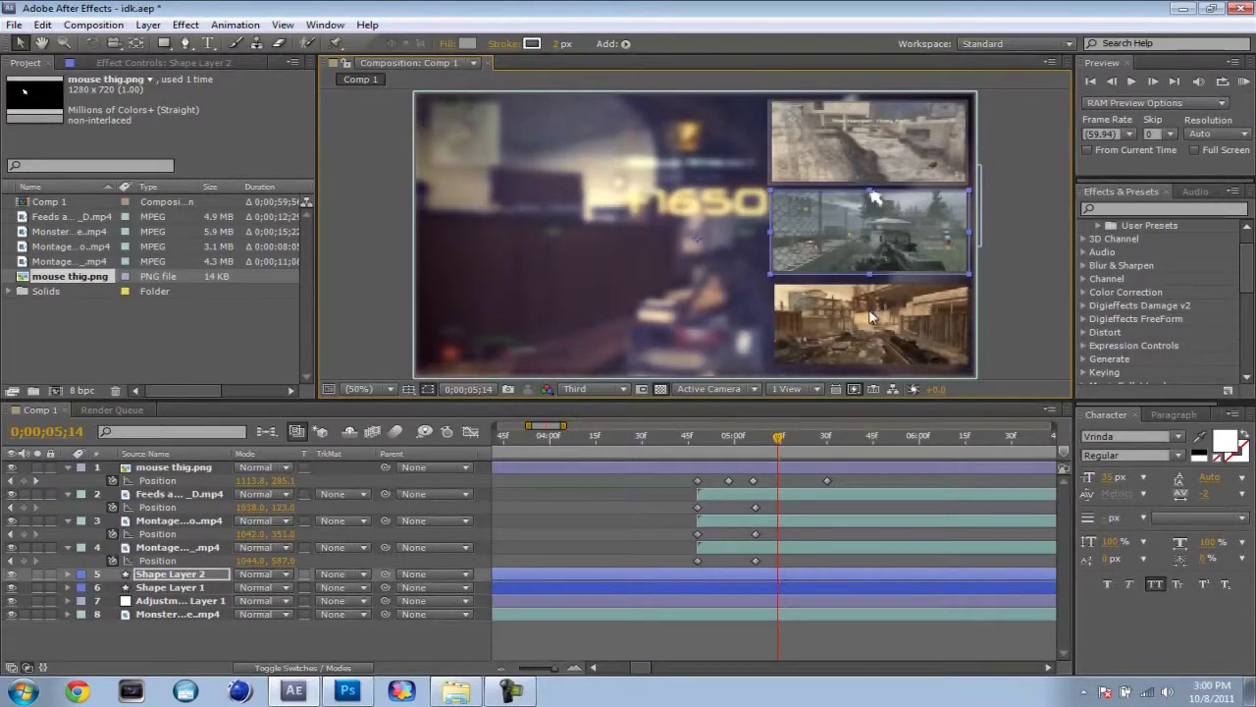
{"action": "left_click", "coordinate": [782, 441]}
{"action": "left_click_drag", "start_coordinate": [782, 441], "coordinate": [810, 439]}
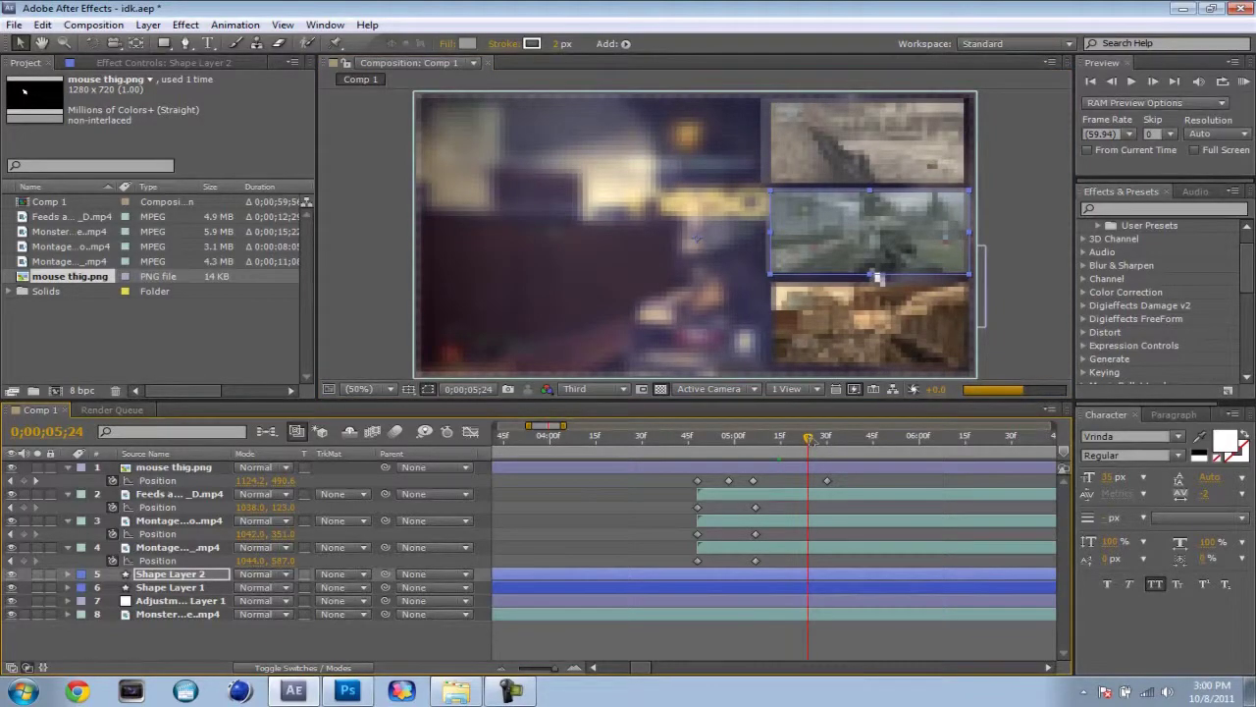
{"action": "left_click_drag", "start_coordinate": [810, 440], "coordinate": [815, 443]}
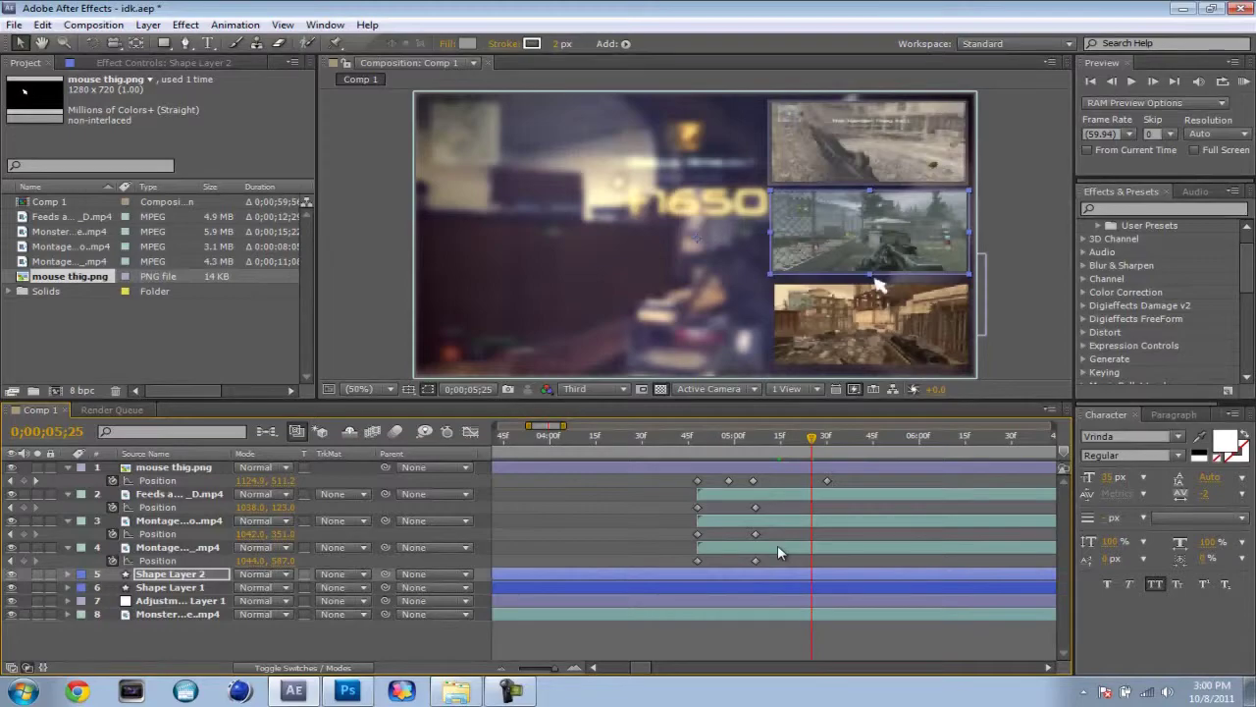
Duplicate the outline as Shape Layer 3 and align it over the bottom clip.
{"action": "key", "text": "ctrl+d"}
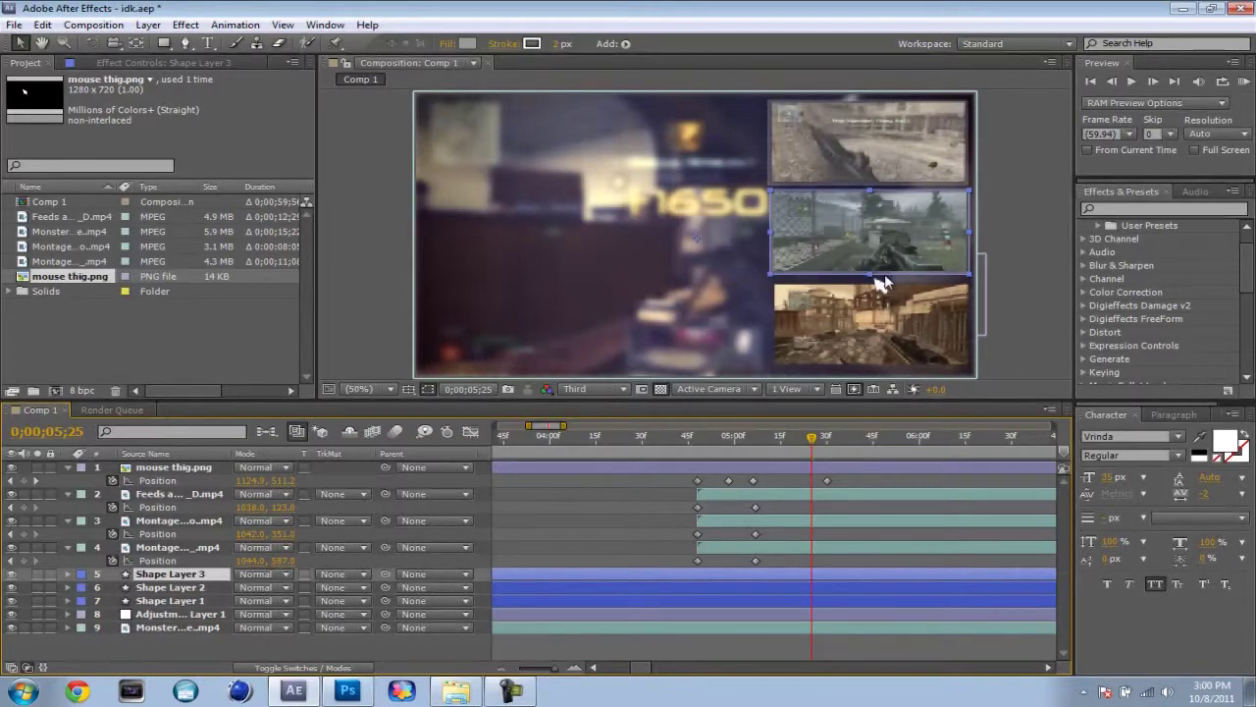
{"action": "left_click_drag", "start_coordinate": [878, 284], "coordinate": [920, 325]}
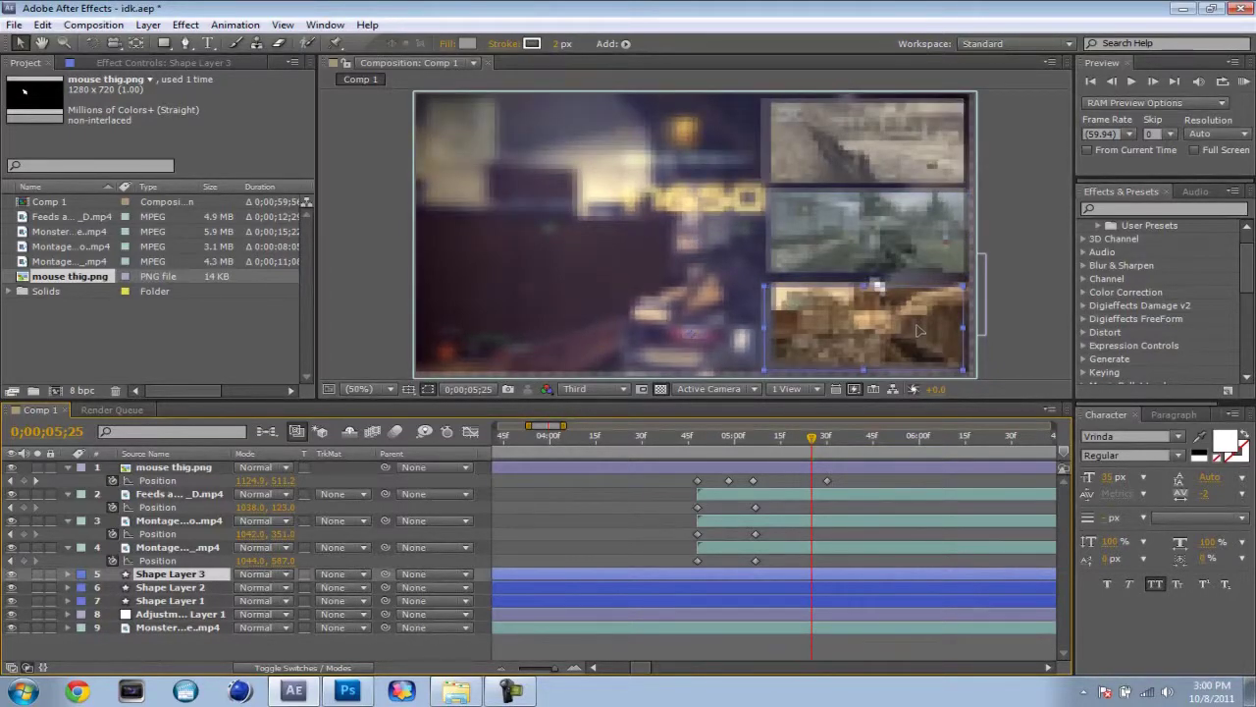
{"action": "left_click_drag", "start_coordinate": [920, 325], "coordinate": [923, 327]}
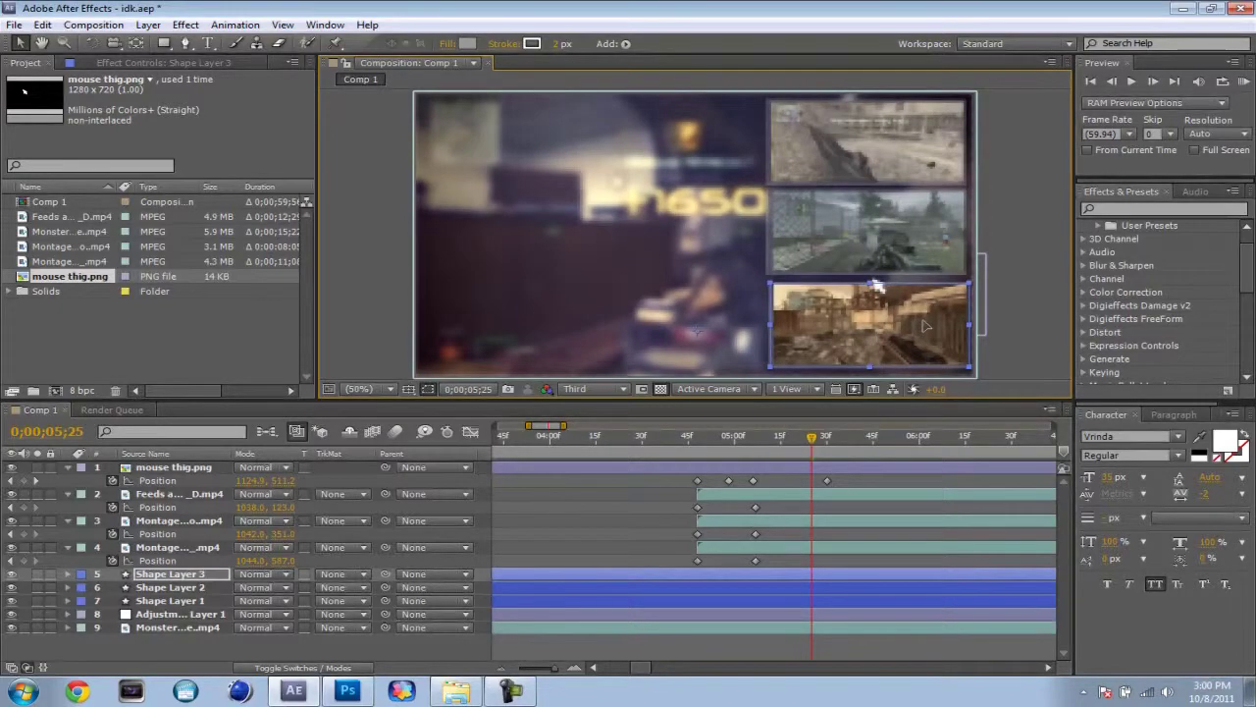
{"action": "left_click_drag", "start_coordinate": [923, 326], "coordinate": [925, 324]}
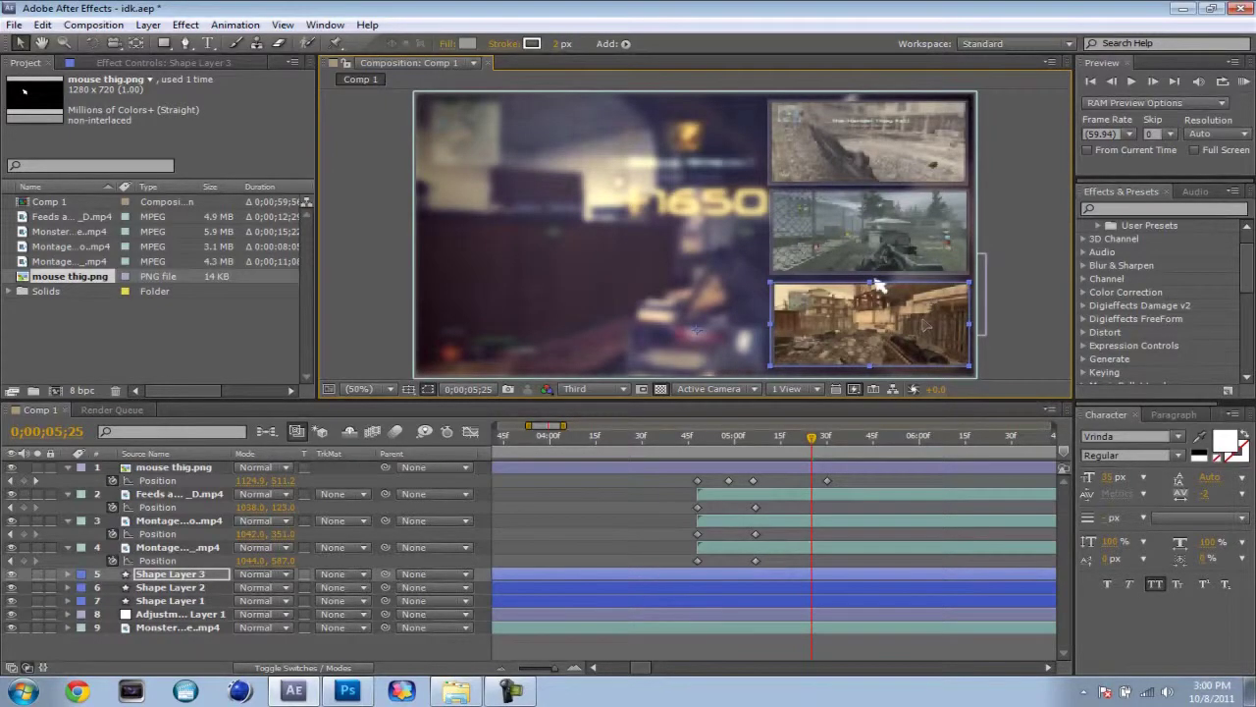
{"action": "left_click_drag", "start_coordinate": [924, 325], "coordinate": [924, 328]}
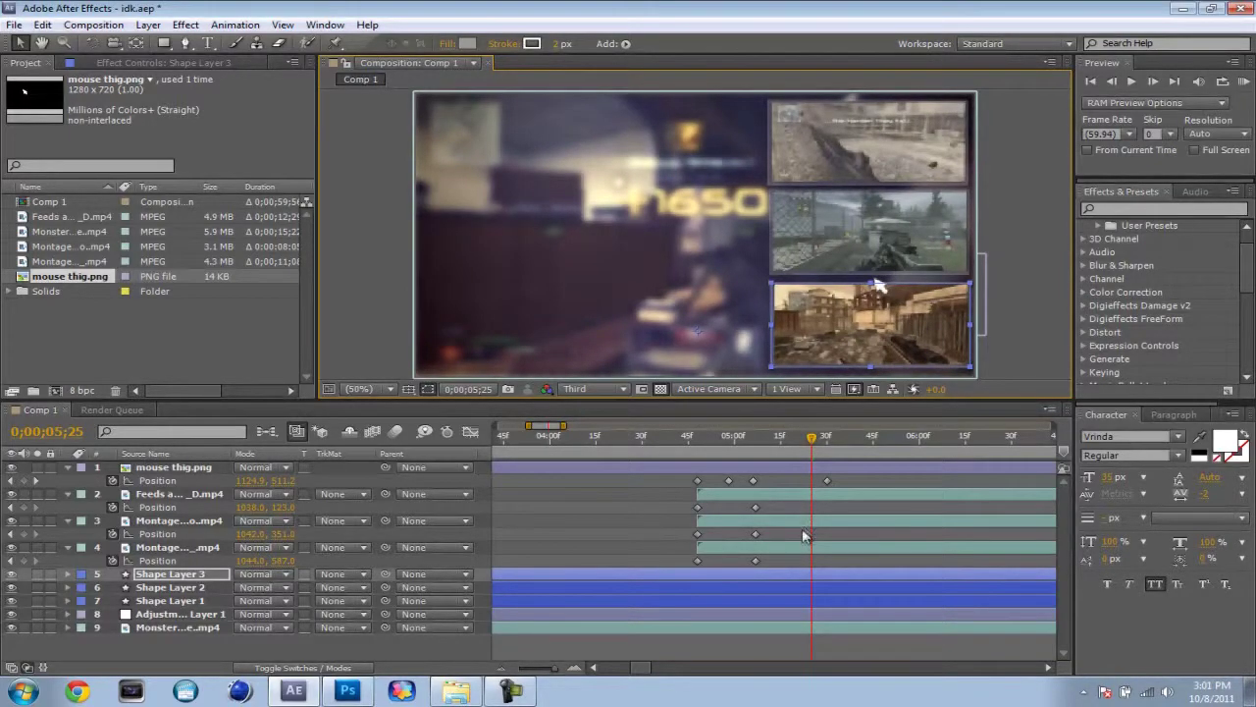
Set the time to 0;00;05;07, show the full timeline and select Shape Layer 2.
{"action": "left_click_drag", "start_coordinate": [561, 668], "coordinate": [559, 672]}
{"action": "left_click", "coordinate": [747, 438]}
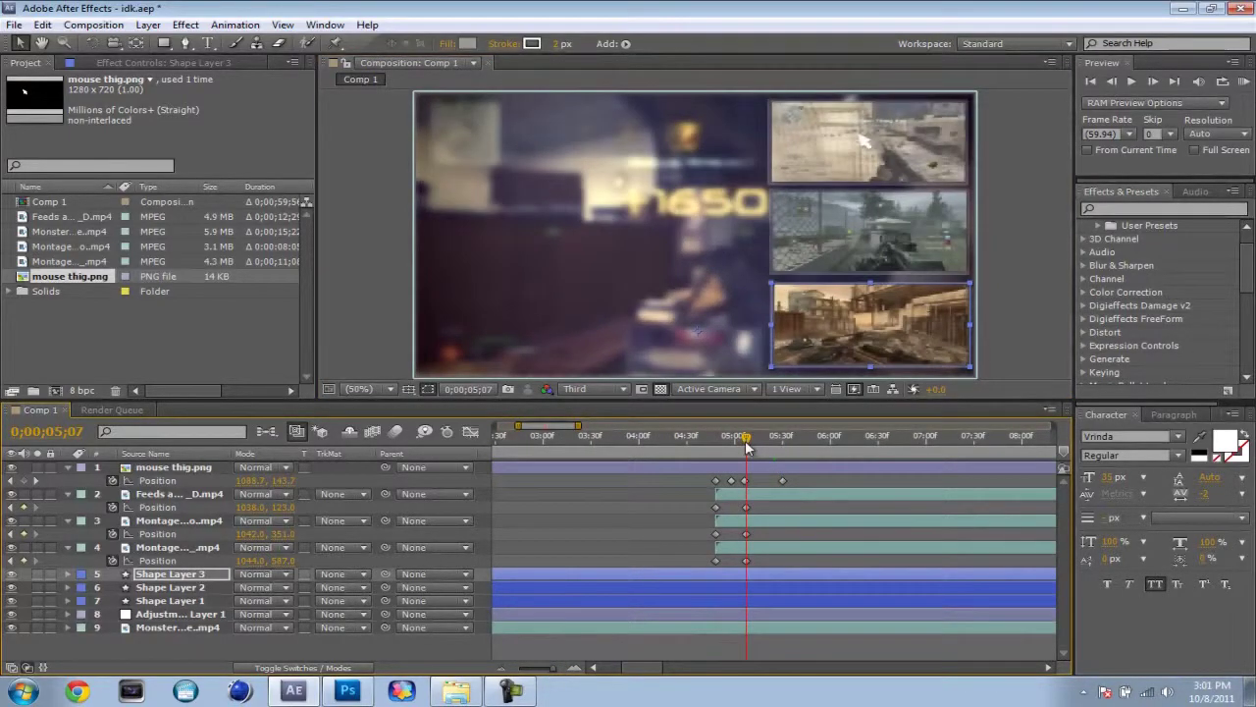
{"action": "left_click", "coordinate": [743, 442]}
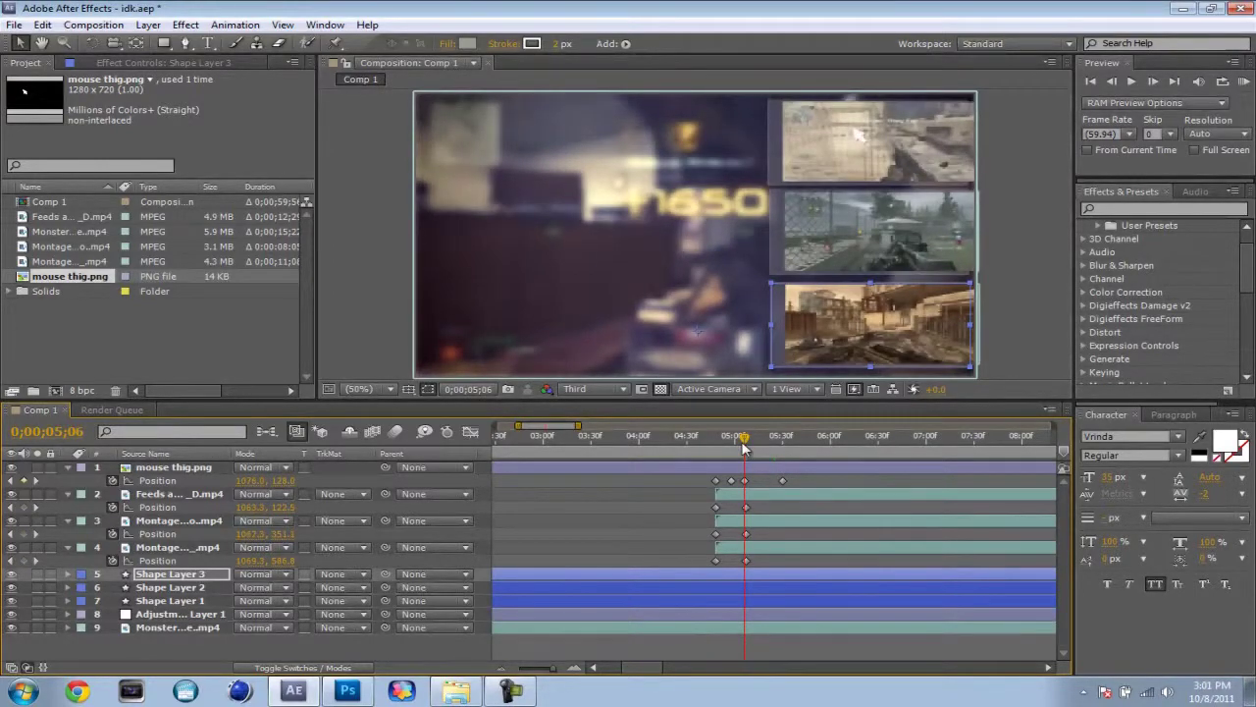
{"action": "left_click_drag", "start_coordinate": [743, 446], "coordinate": [746, 448]}
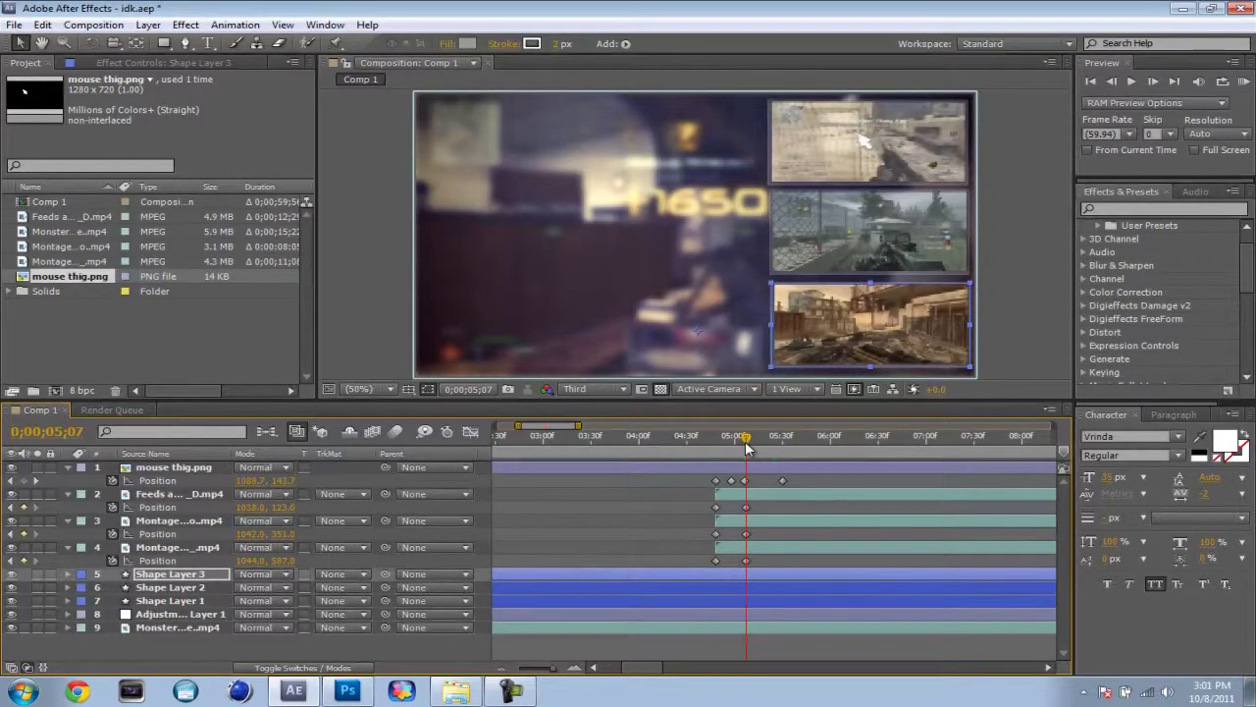
{"action": "left_click_drag", "start_coordinate": [554, 668], "coordinate": [503, 670]}
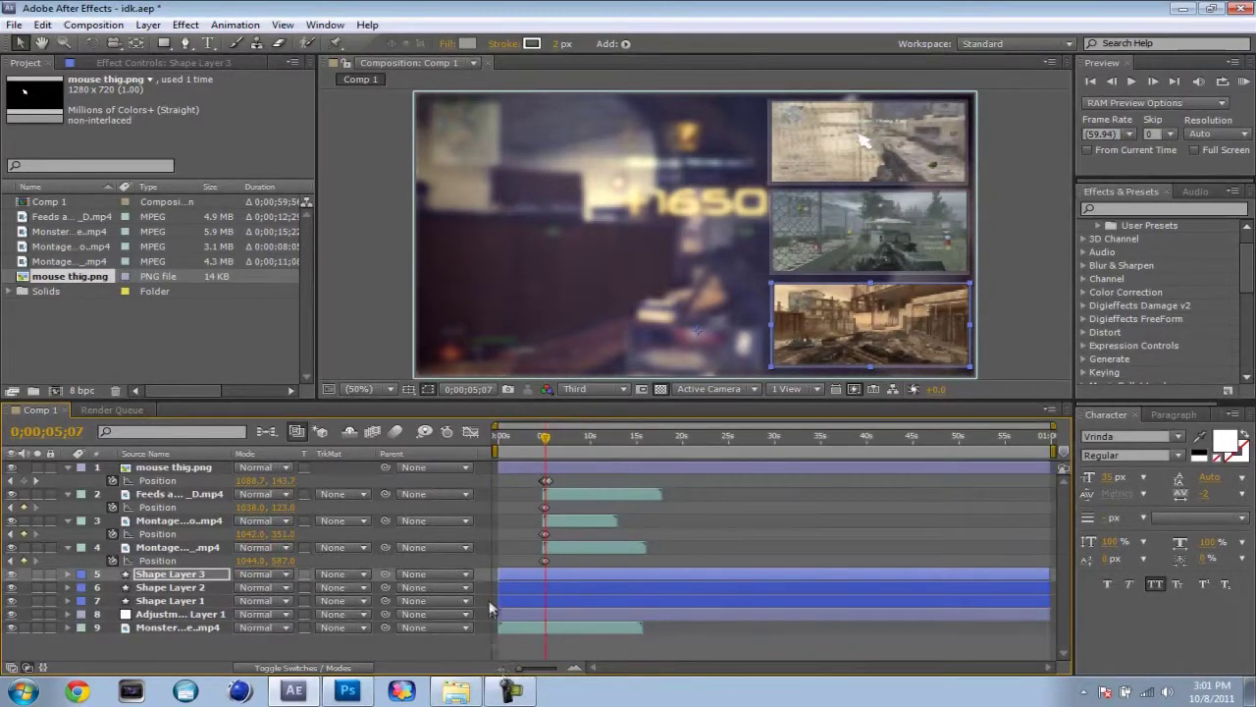
{"action": "left_click", "coordinate": [526, 588]}
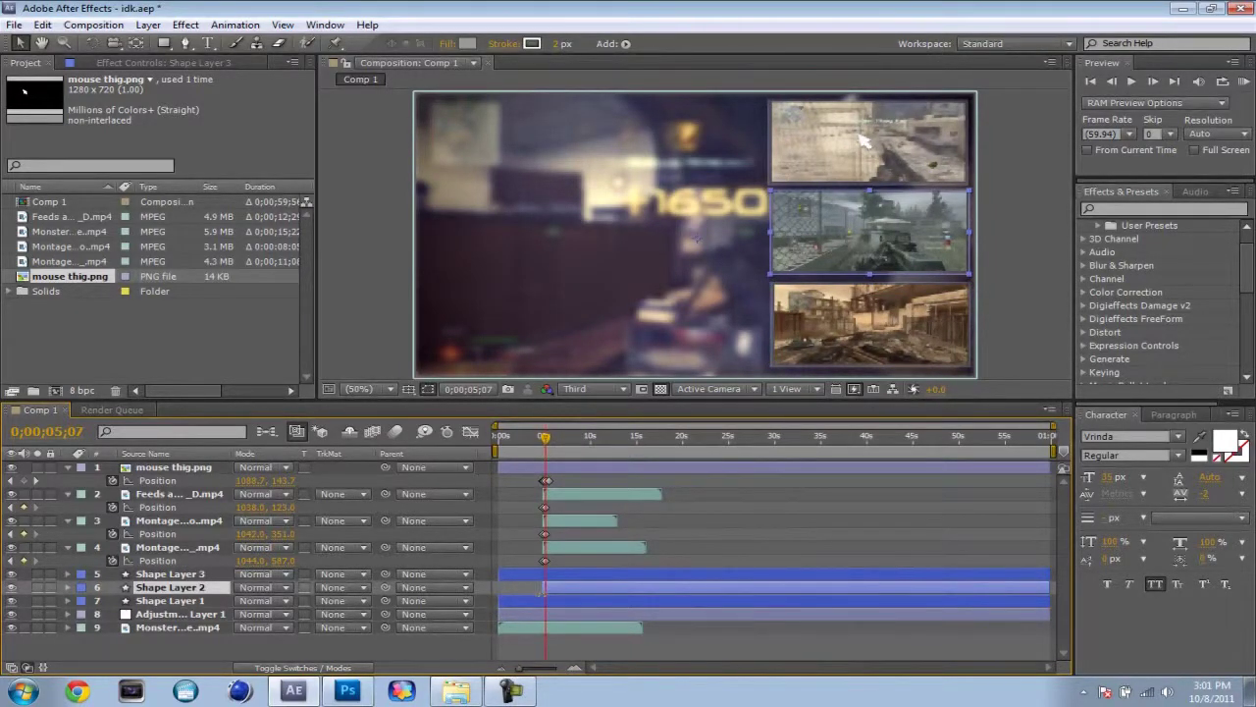
Move the in-points of Shape Layers 1 and 3 to the playhead at 0;00;05;07.
{"action": "left_click", "coordinate": [512, 601]}
{"action": "left_click_drag", "start_coordinate": [526, 600], "coordinate": [540, 600]}
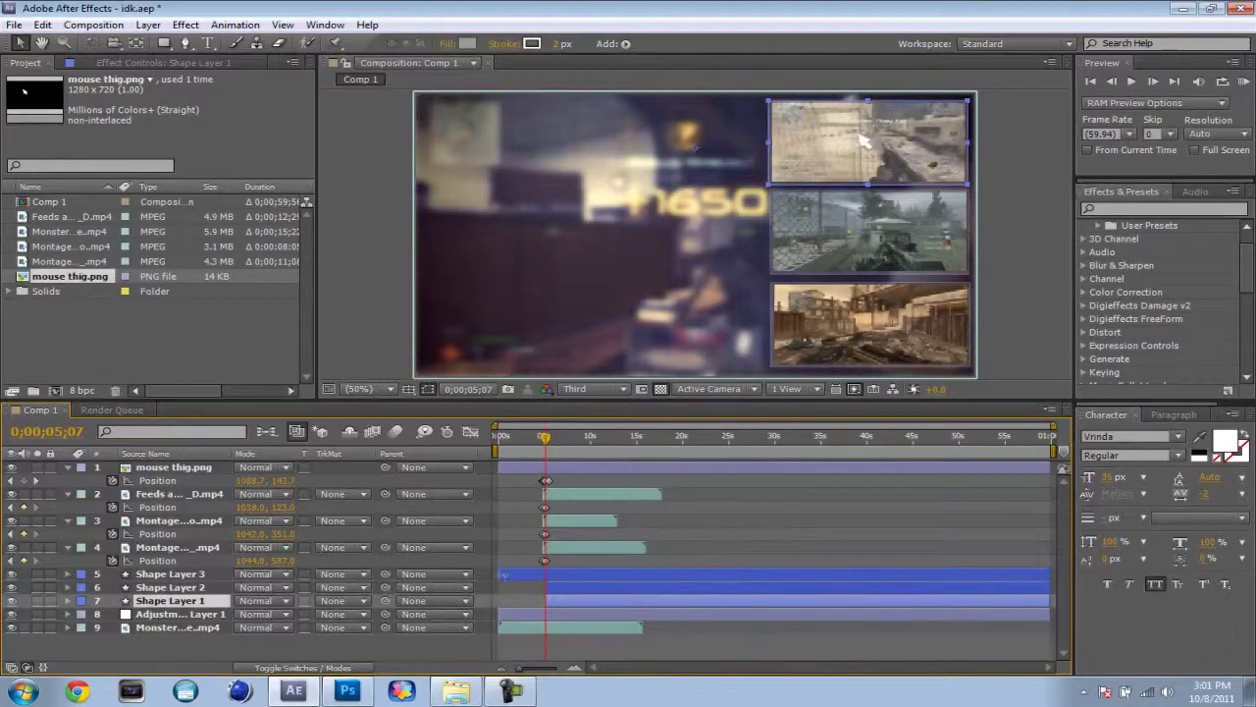
{"action": "left_click_drag", "start_coordinate": [502, 575], "coordinate": [544, 574]}
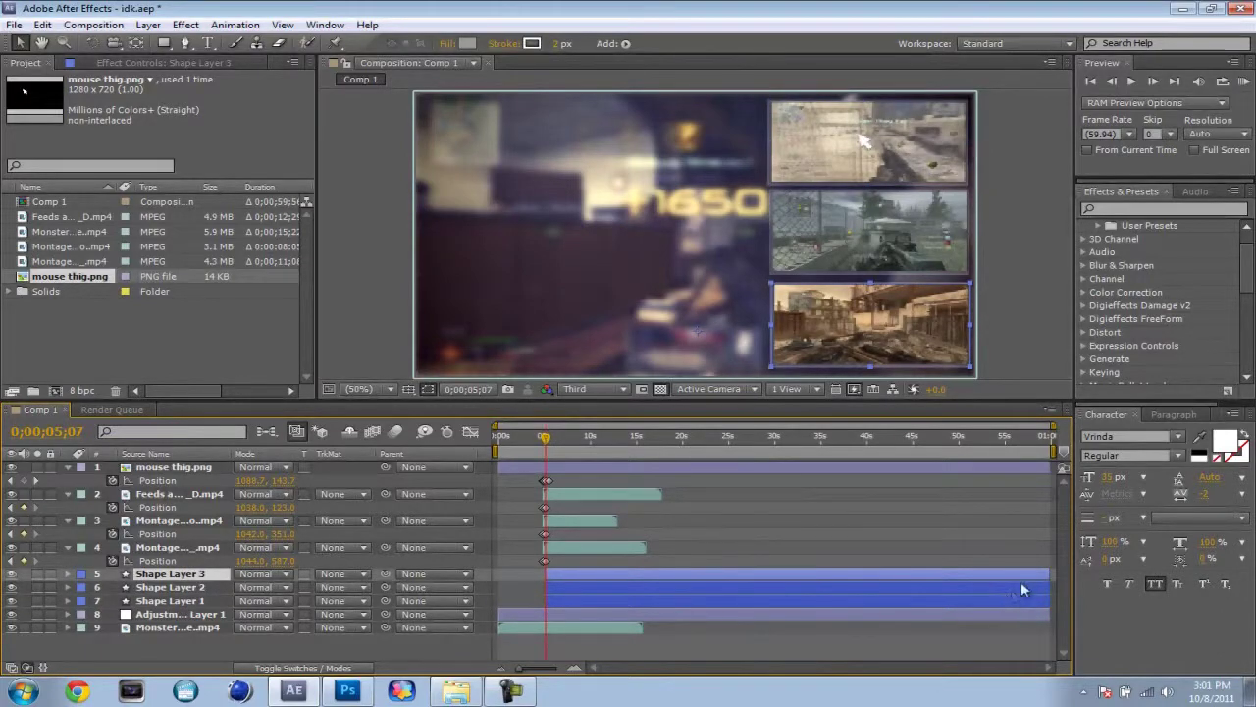
Pull the out-points of Shape Layers 3, 2 and 1 back so each lasts only a few seconds.
{"action": "left_click_drag", "start_coordinate": [1049, 574], "coordinate": [569, 579]}
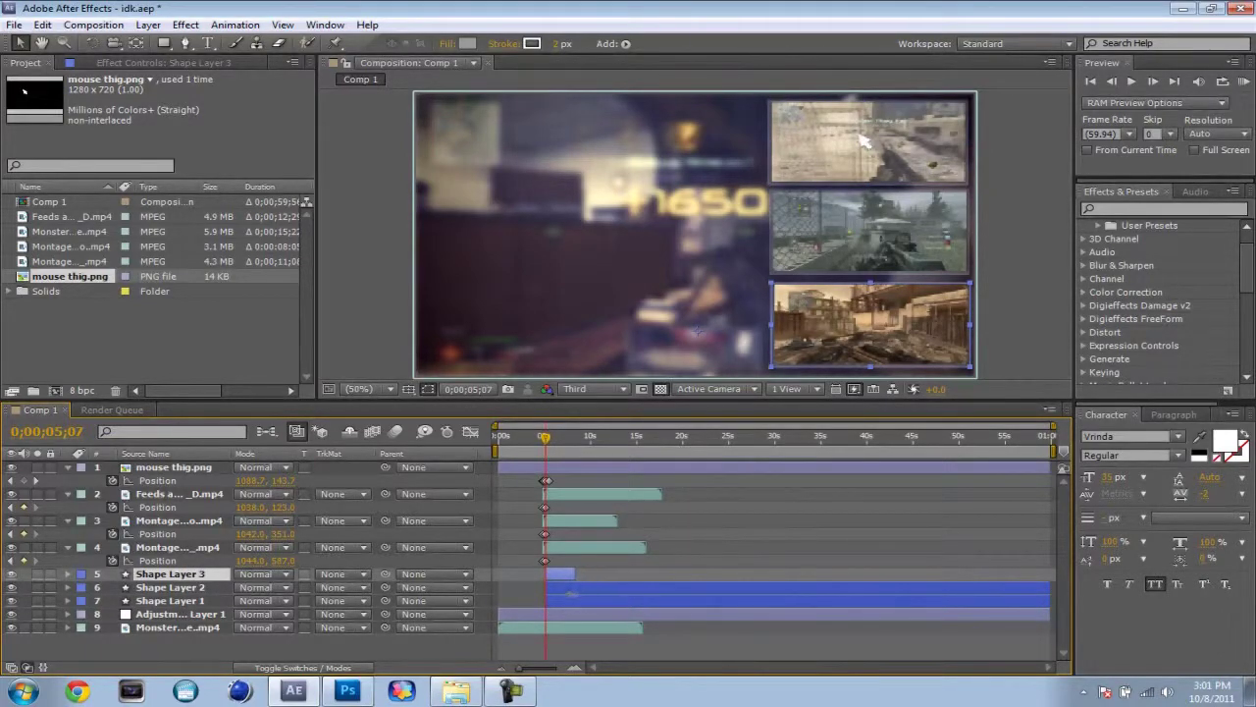
{"action": "left_click_drag", "start_coordinate": [1048, 587], "coordinate": [567, 587]}
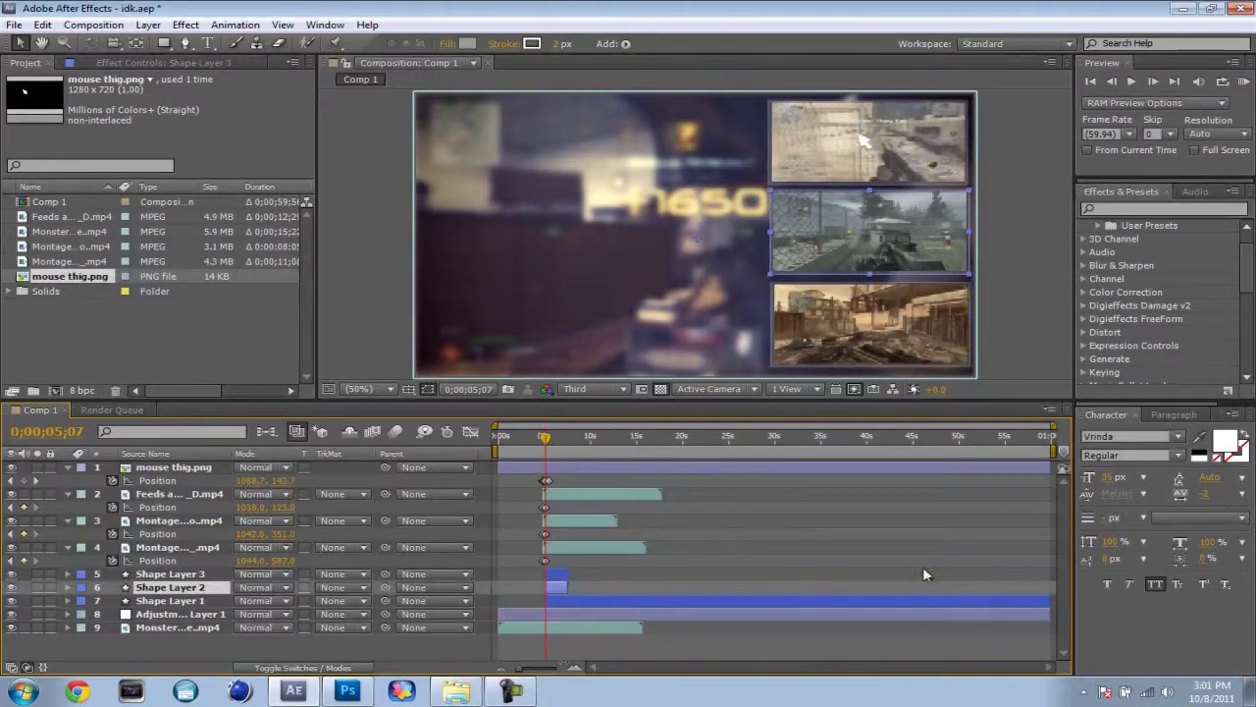
{"action": "left_click_drag", "start_coordinate": [1048, 599], "coordinate": [569, 600]}
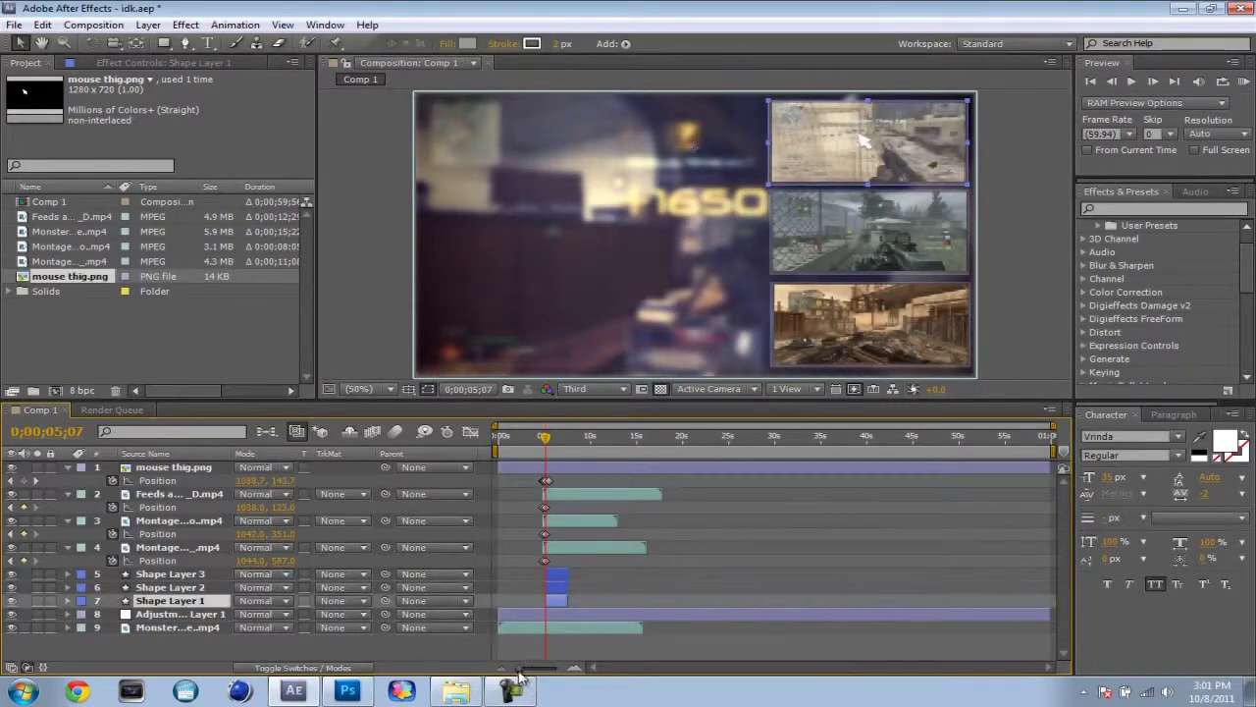
{"action": "left_click_drag", "start_coordinate": [518, 668], "coordinate": [547, 668]}
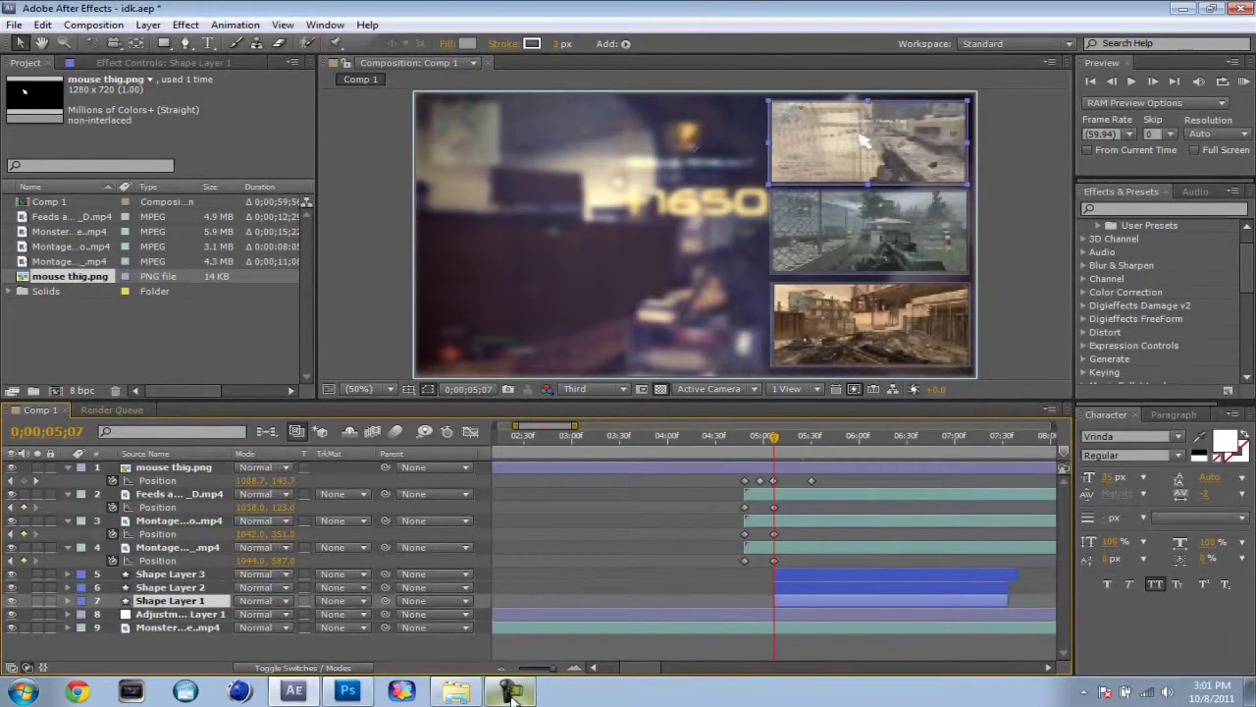
At 0;00;05;14, trim Shape Layer 1's end to the playhead and slightly extend Shape Layer 3's end.
{"action": "left_click", "coordinate": [511, 695]}
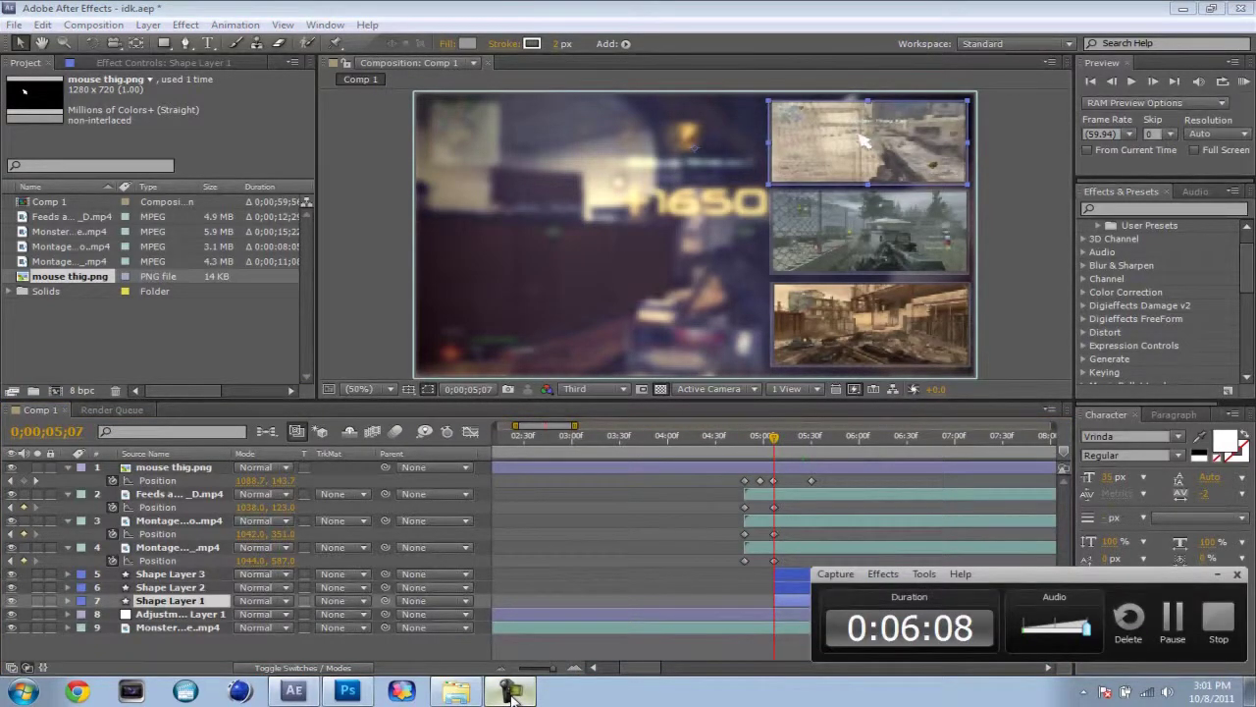
{"action": "left_click", "coordinate": [511, 695]}
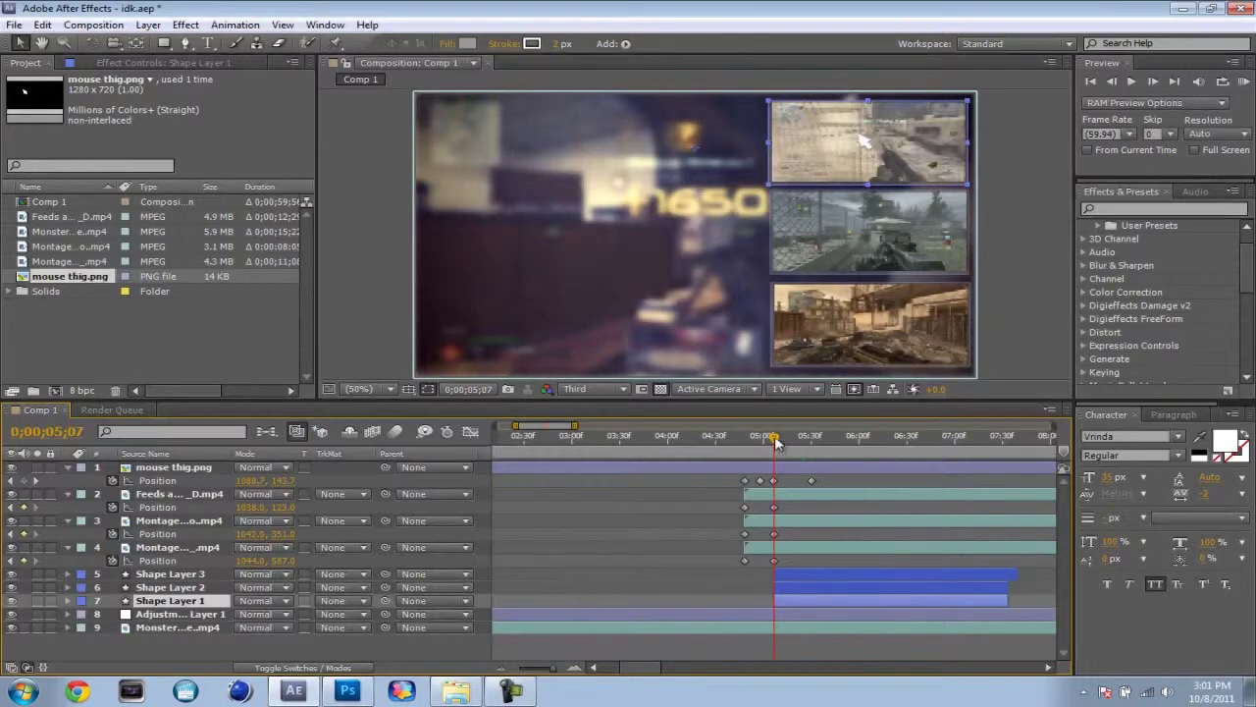
{"action": "left_click_drag", "start_coordinate": [777, 441], "coordinate": [783, 430]}
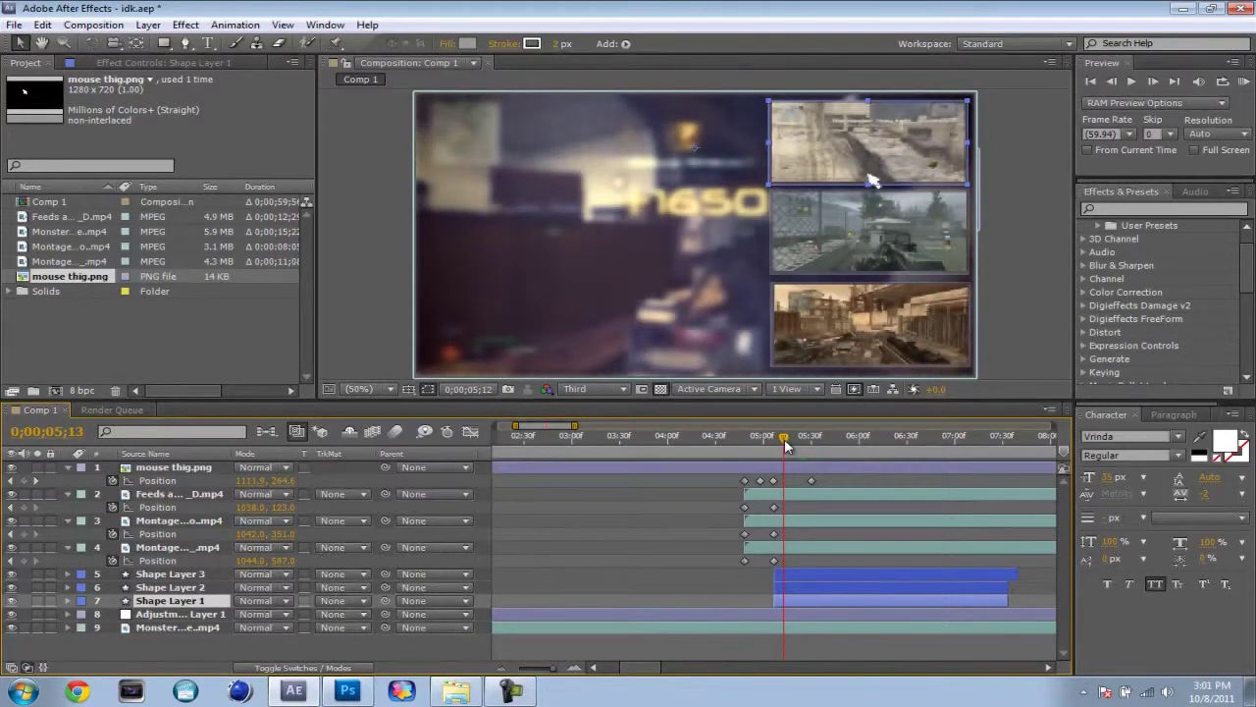
{"action": "left_click", "coordinate": [786, 438]}
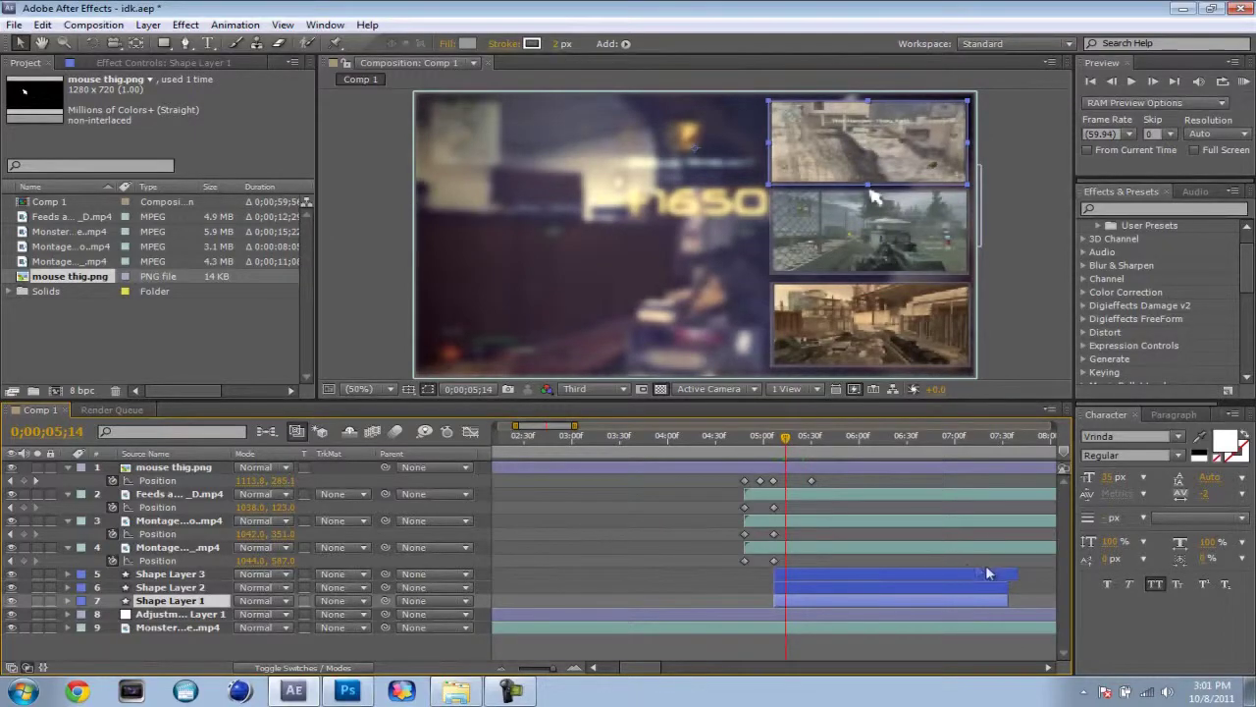
{"action": "mouse_move", "coordinate": [1011, 573]}
{"action": "left_mouse_down"}
{"action": "mouse_move", "coordinate": [948, 600]}
{"action": "mouse_move", "coordinate": [789, 599]}
{"action": "left_mouse_up"}
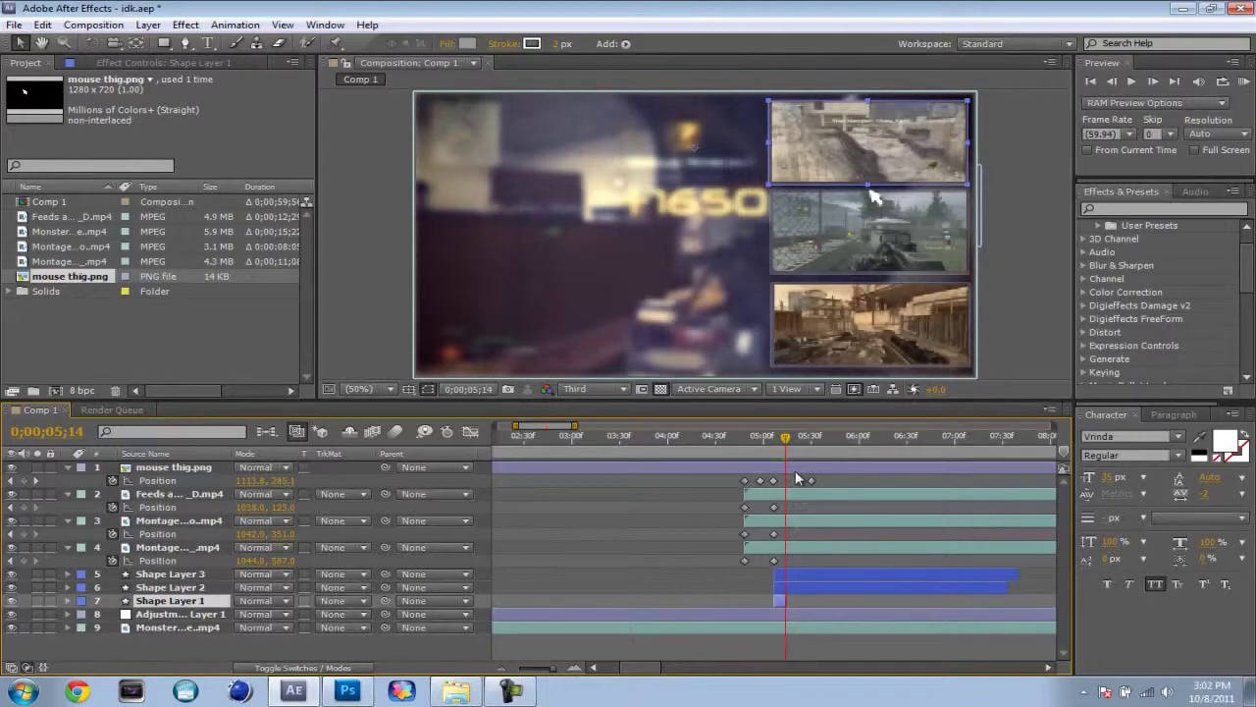
{"action": "left_click", "coordinate": [793, 586]}
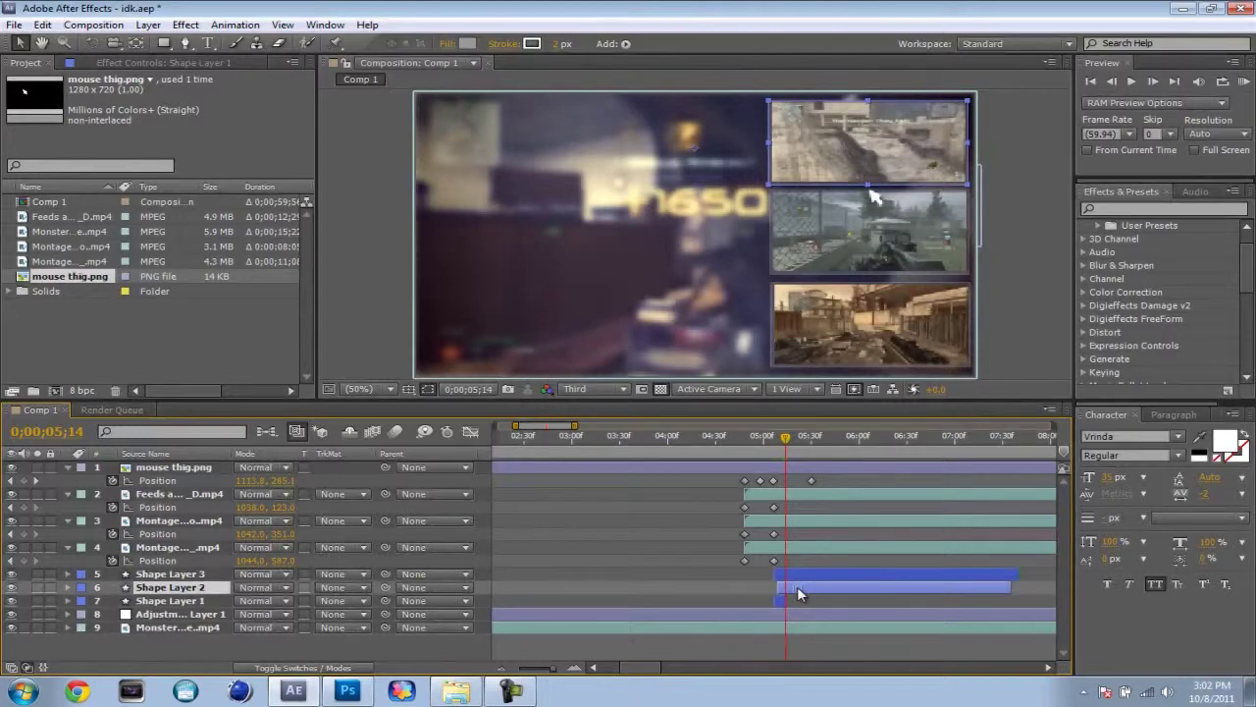
Step the playhead to 0;00;05;25, then end Shape Layer 2 and start Shape Layer 3 there.
{"action": "left_click_drag", "start_coordinate": [802, 584], "coordinate": [802, 585]}
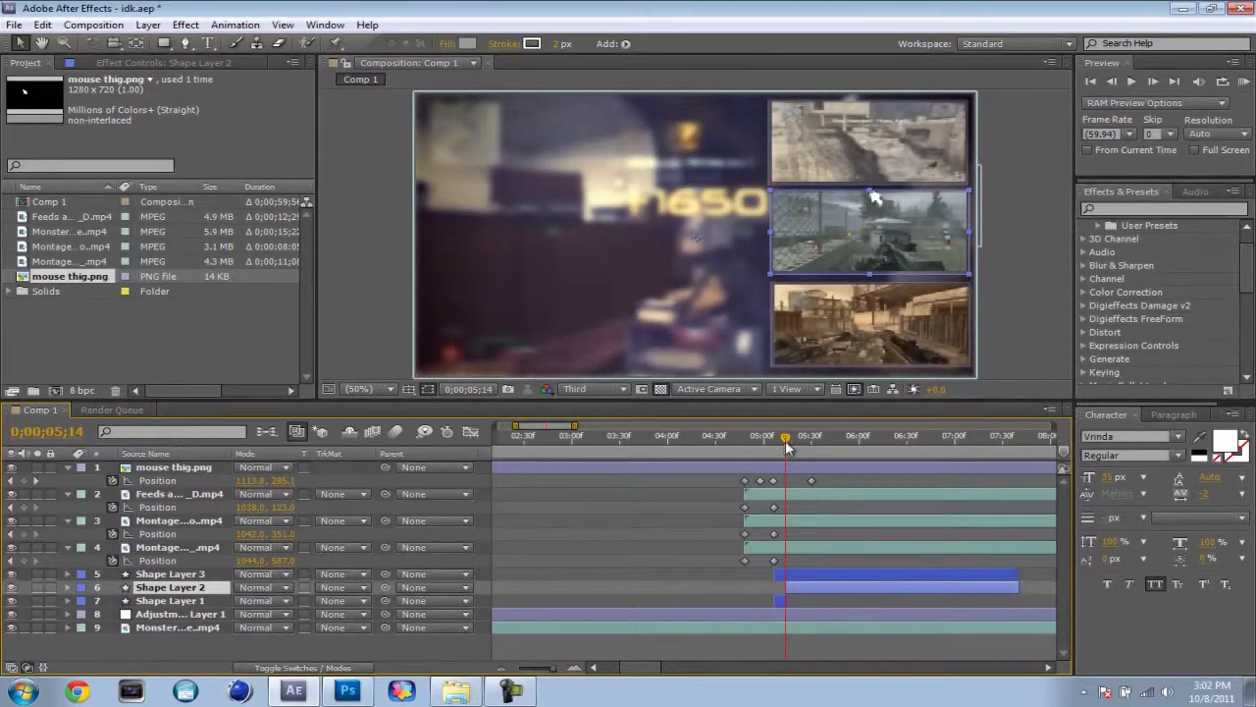
{"action": "left_click_drag", "start_coordinate": [787, 442], "coordinate": [798, 442]}
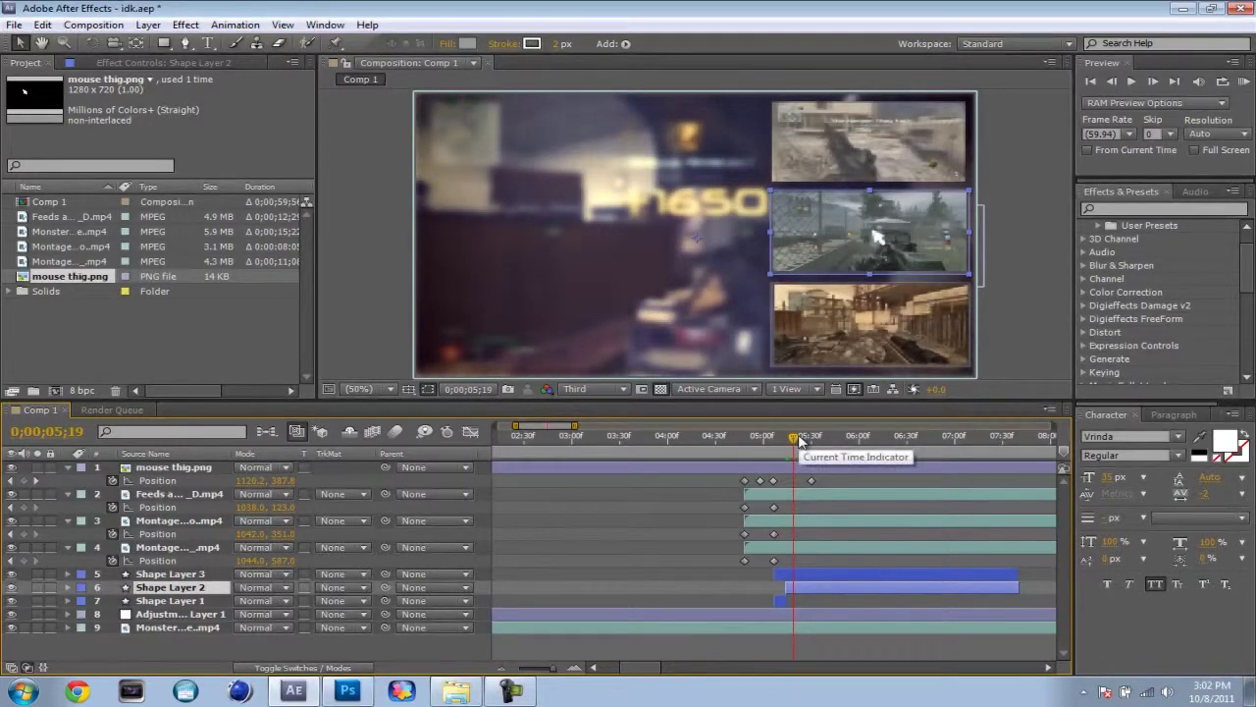
{"action": "left_click_drag", "start_coordinate": [798, 441], "coordinate": [801, 441]}
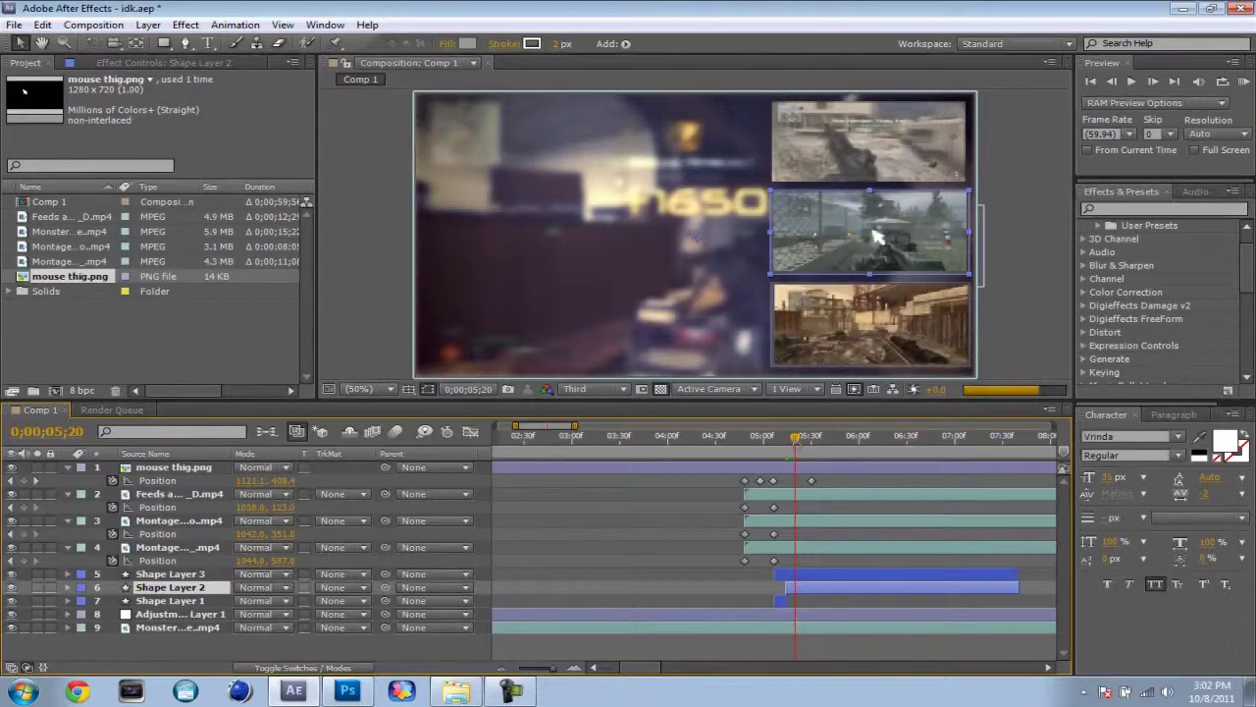
{"action": "left_click_drag", "start_coordinate": [798, 442], "coordinate": [800, 443]}
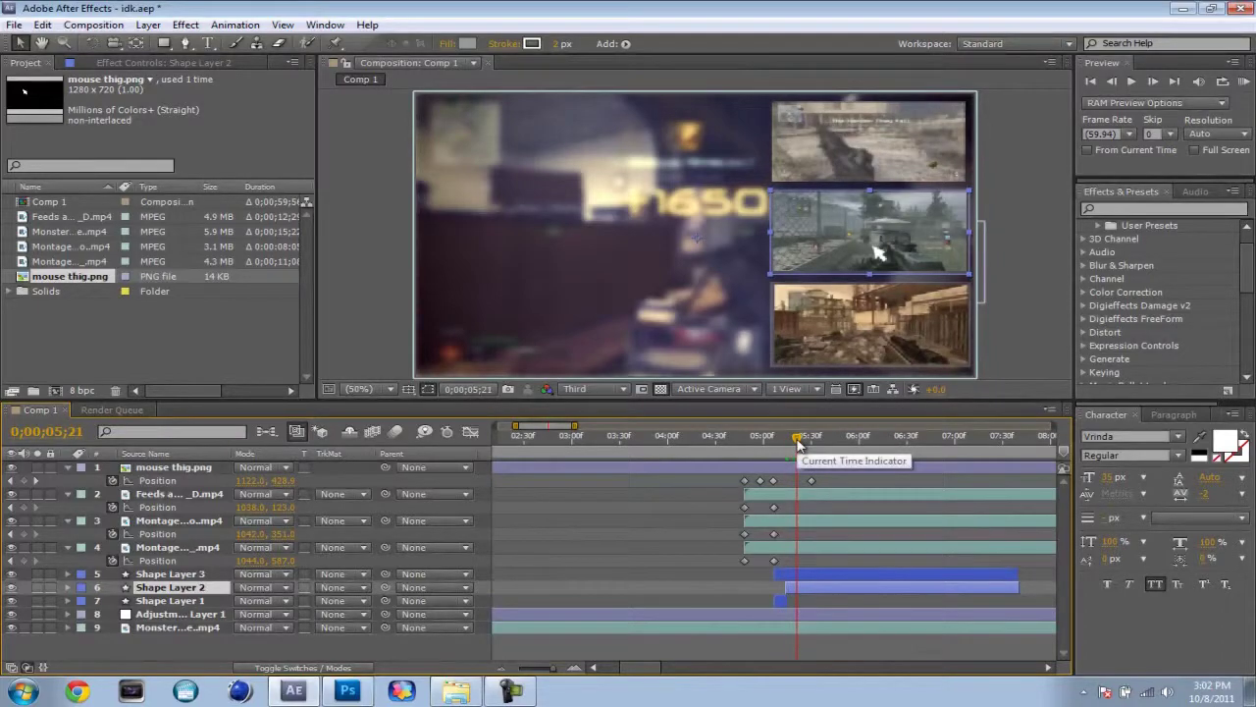
{"action": "left_click_drag", "start_coordinate": [800, 441], "coordinate": [802, 441]}
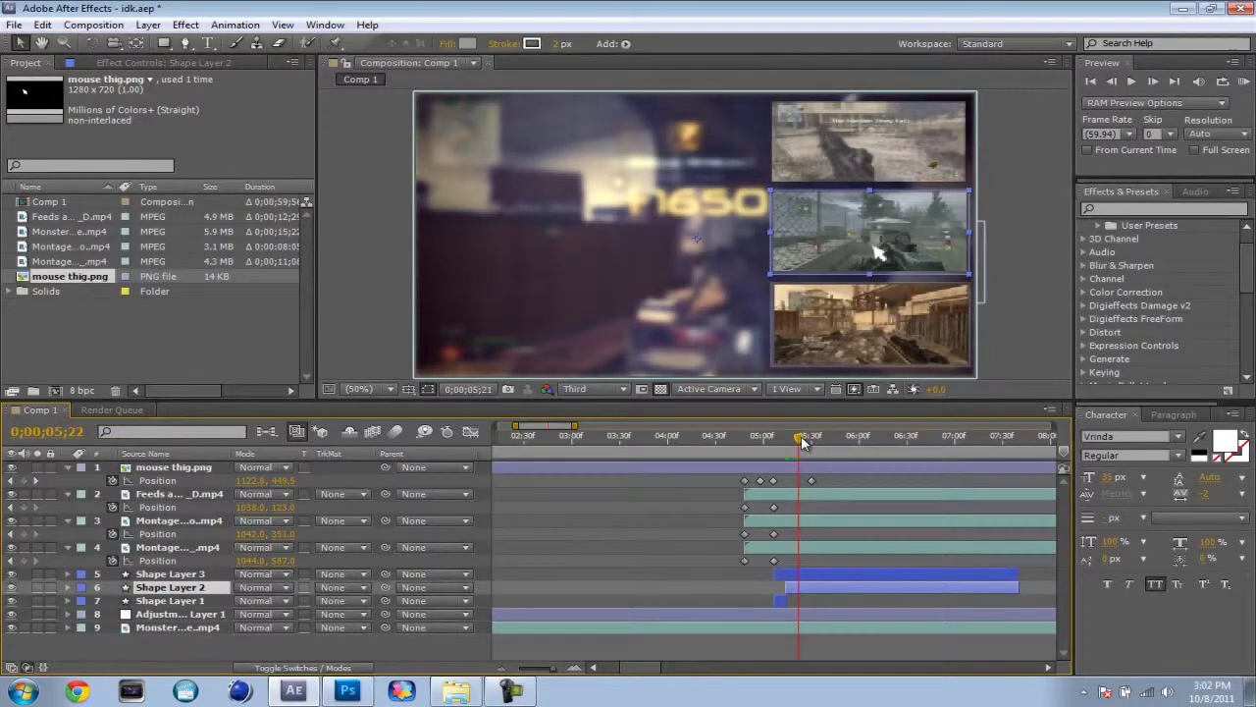
{"action": "left_click_drag", "start_coordinate": [800, 442], "coordinate": [804, 444]}
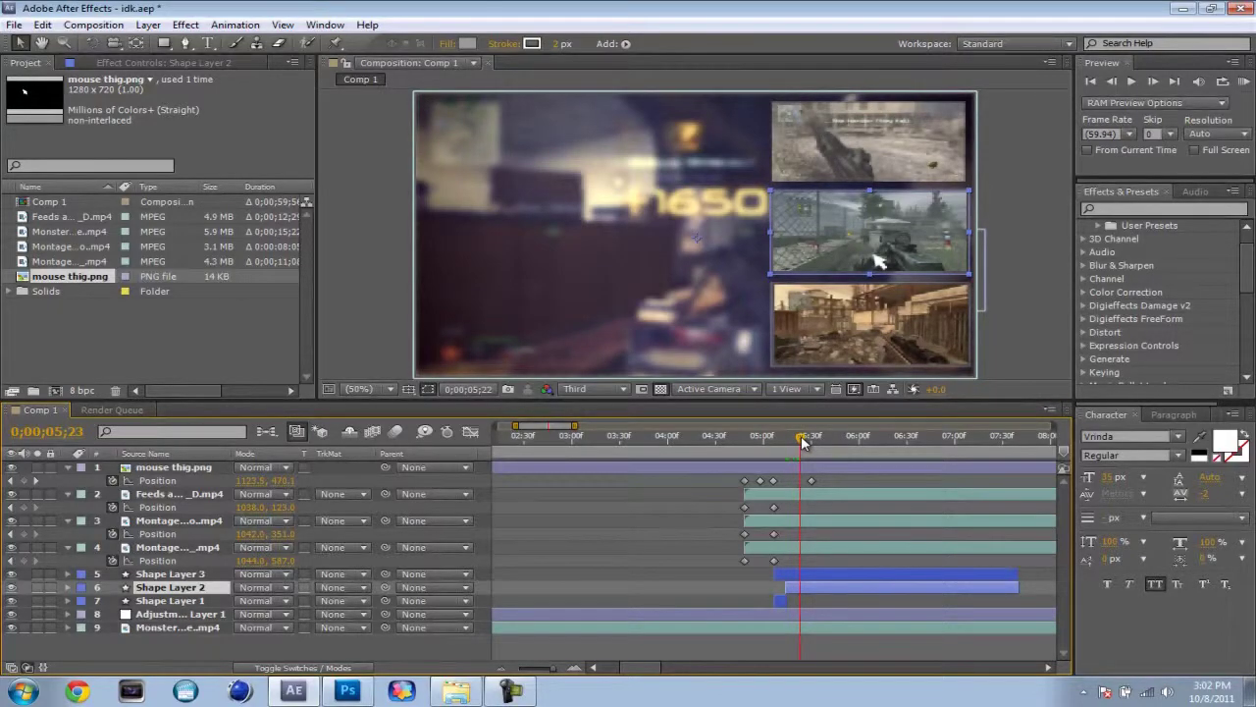
{"action": "left_click_drag", "start_coordinate": [804, 443], "coordinate": [806, 443]}
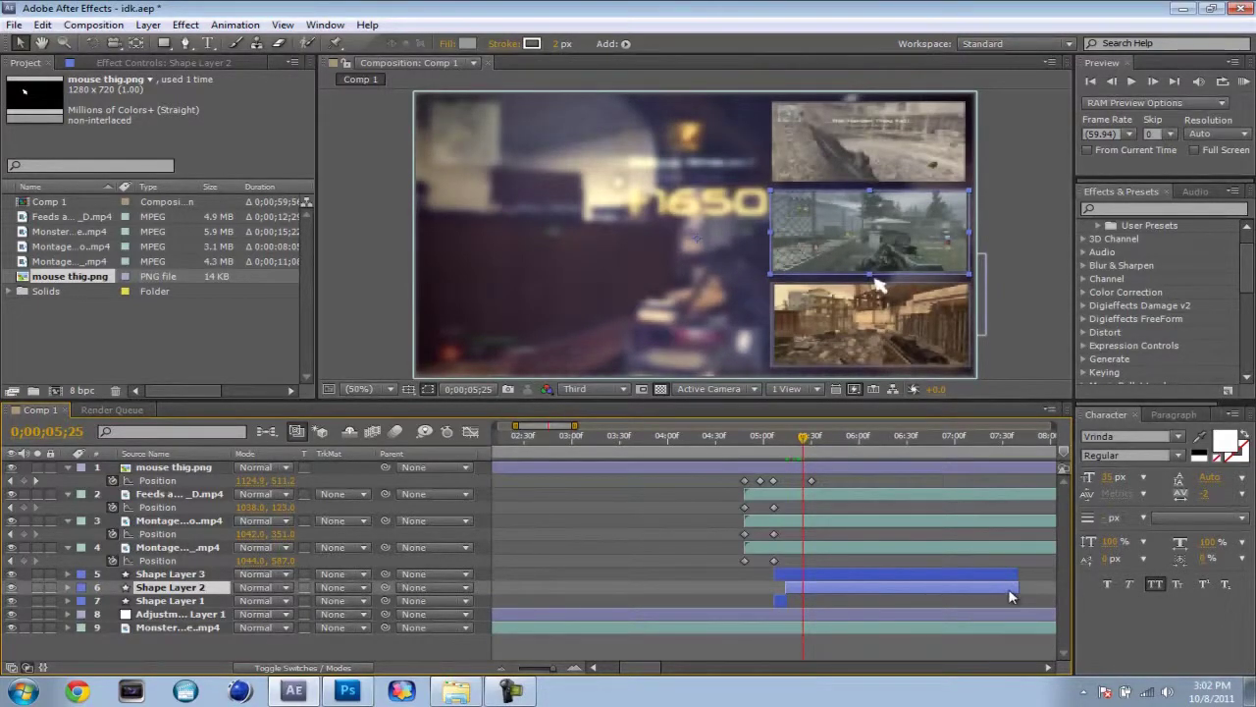
{"action": "left_click_drag", "start_coordinate": [1017, 587], "coordinate": [814, 587]}
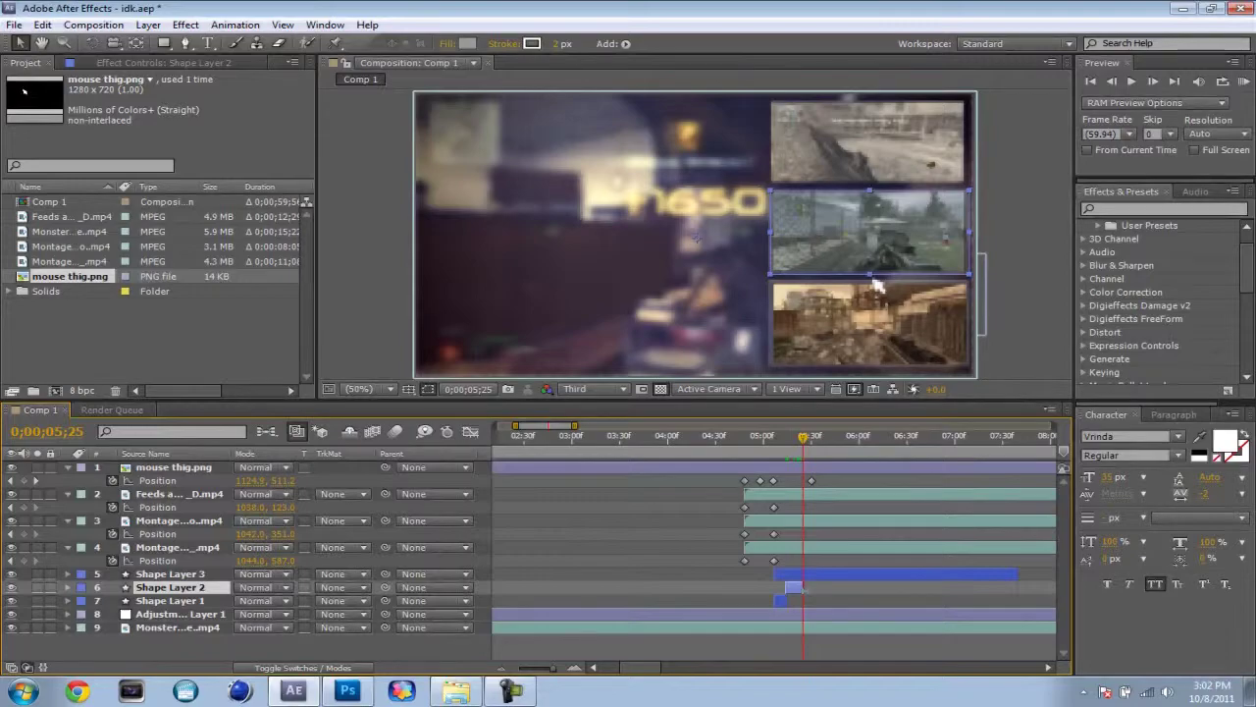
{"action": "left_click_drag", "start_coordinate": [788, 575], "coordinate": [813, 580]}
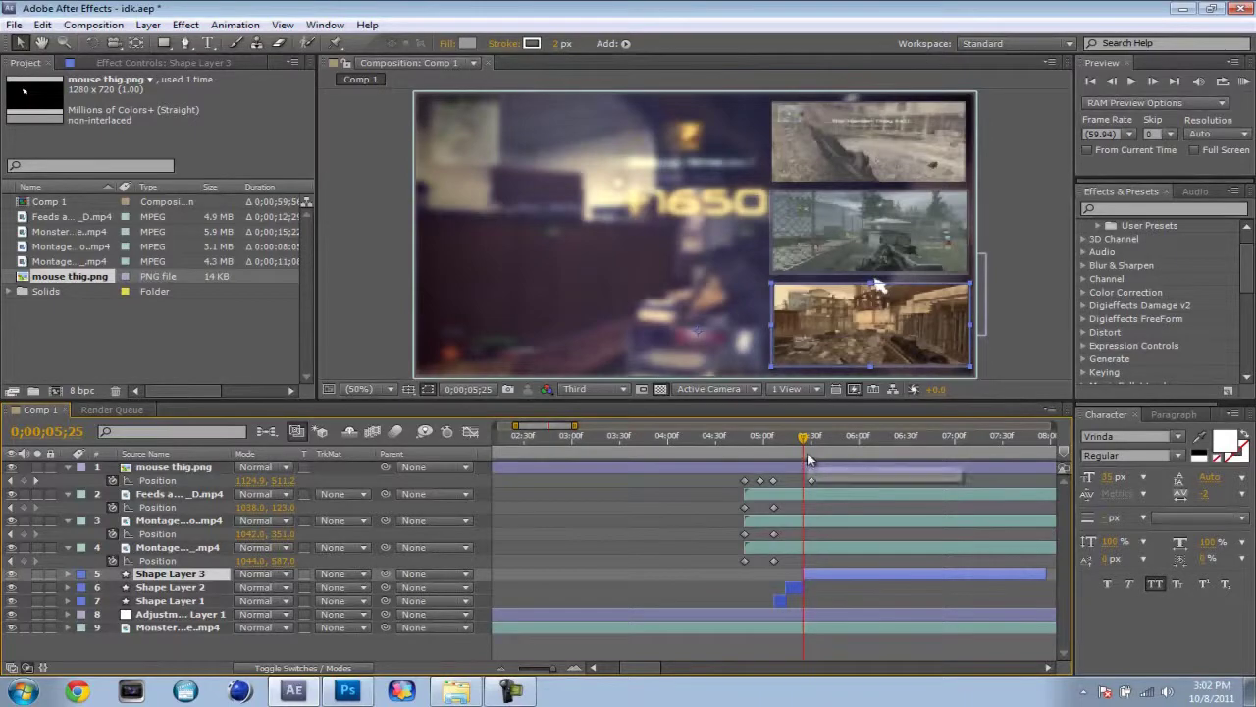
Advance the playhead frame by frame to 0;00;05;28 and switch to Windows Explorer.
{"action": "left_click_drag", "start_coordinate": [807, 442], "coordinate": [810, 442]}
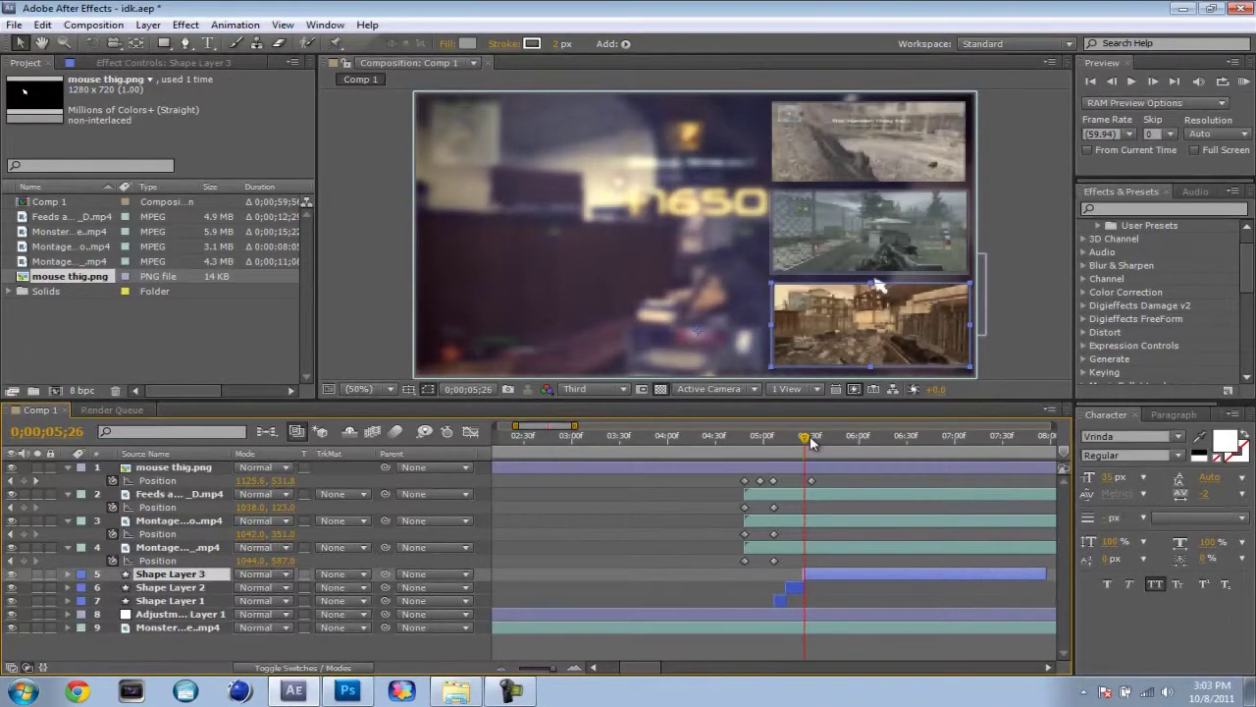
{"action": "key", "text": "Page_Down"}
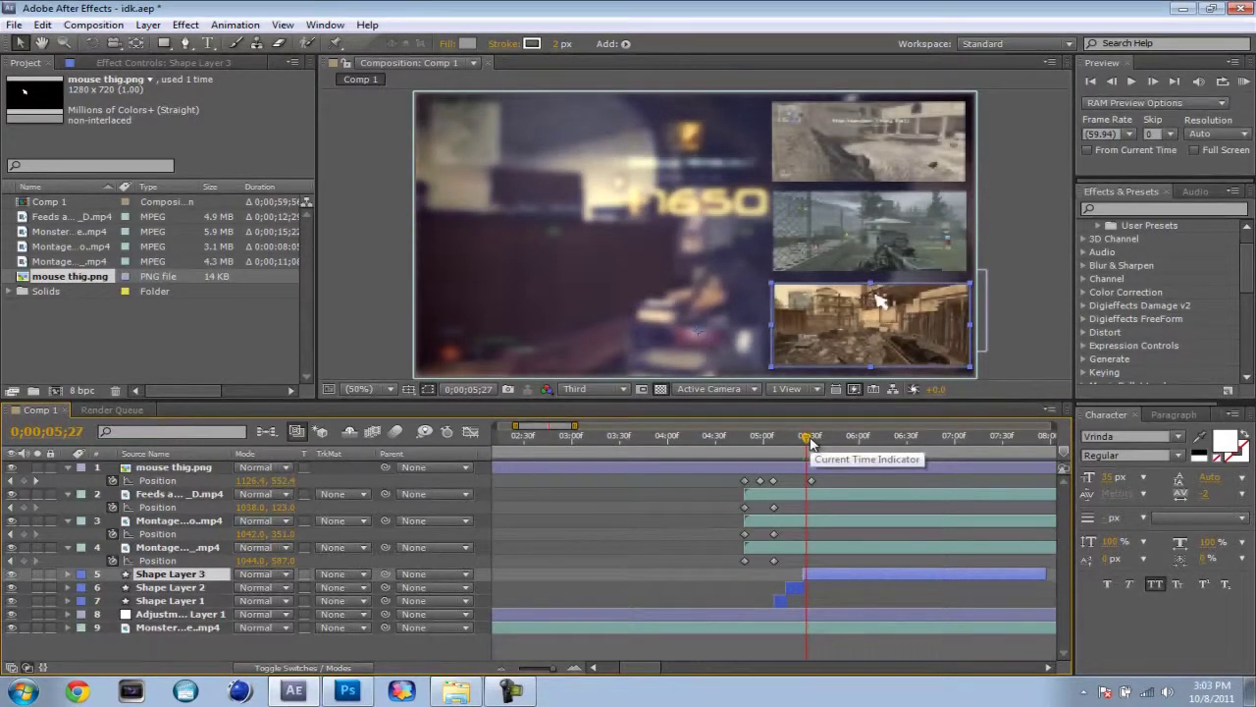
{"action": "left_click_drag", "start_coordinate": [806, 438], "coordinate": [814, 442]}
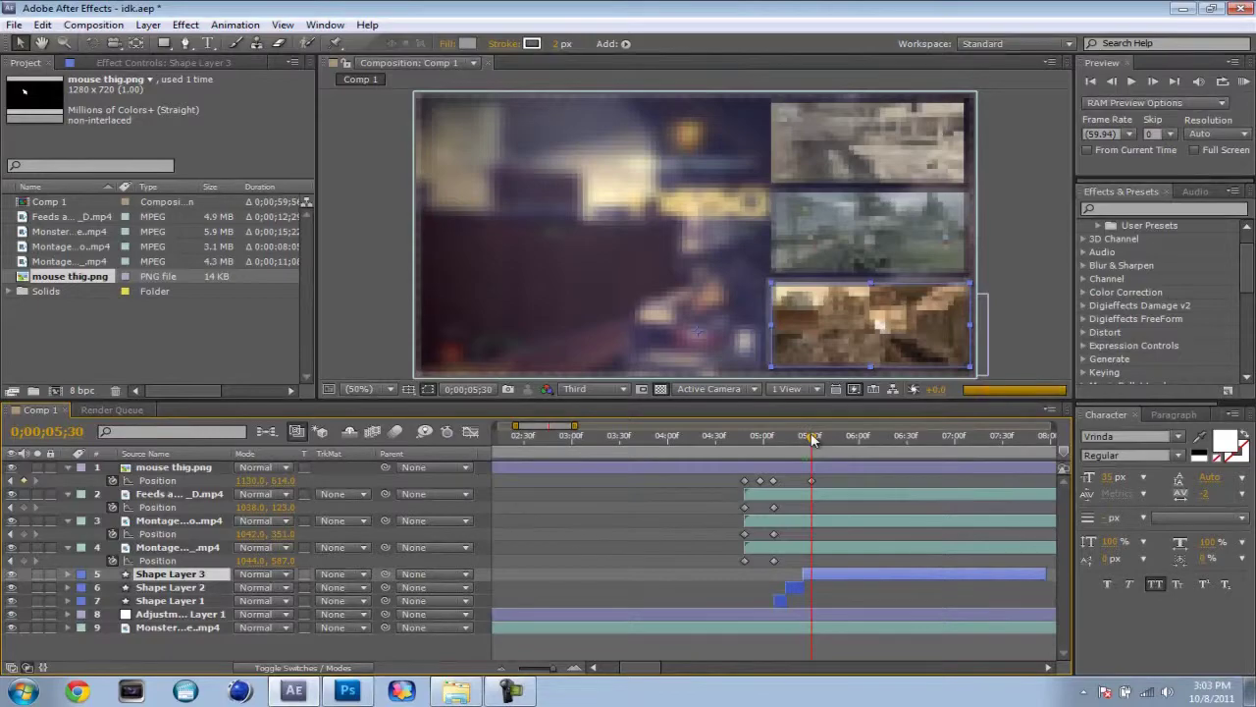
{"action": "left_click", "coordinate": [461, 687]}
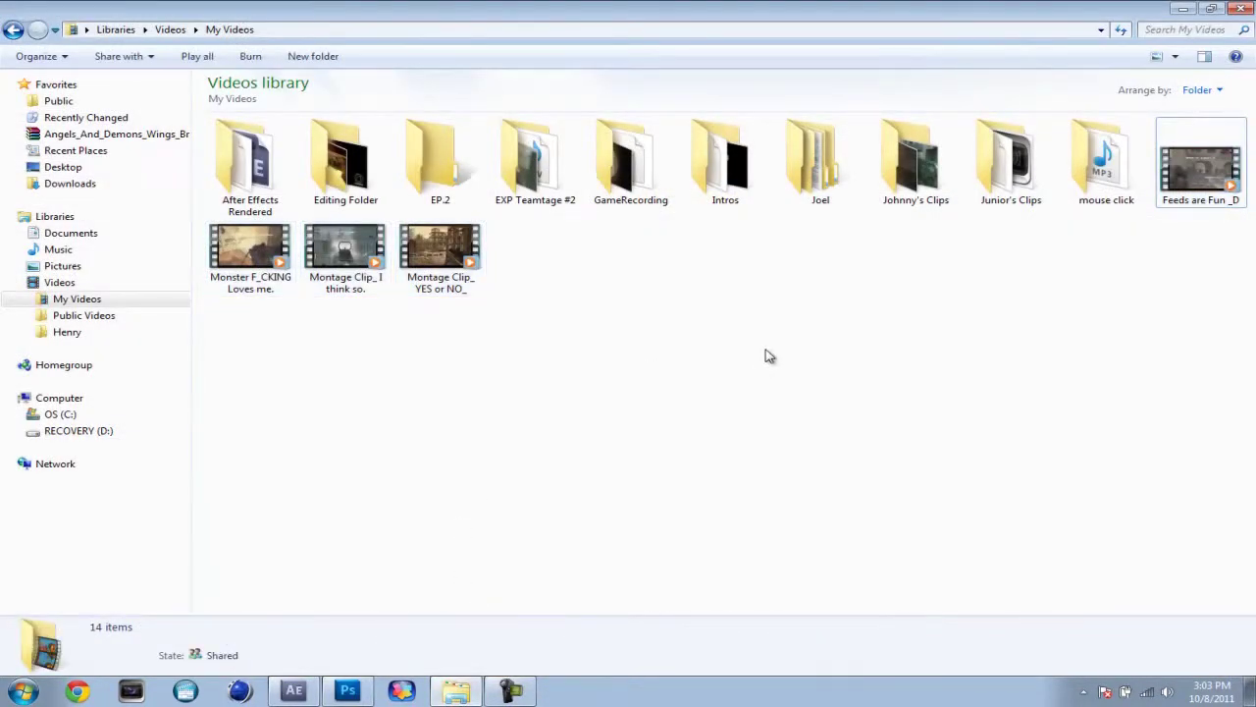
Open the mouse click folder and drag mouse click.mp3 into the After Effects Project panel.
{"action": "left_click", "coordinate": [1066, 194]}
{"action": "double_click", "coordinate": [1066, 193]}
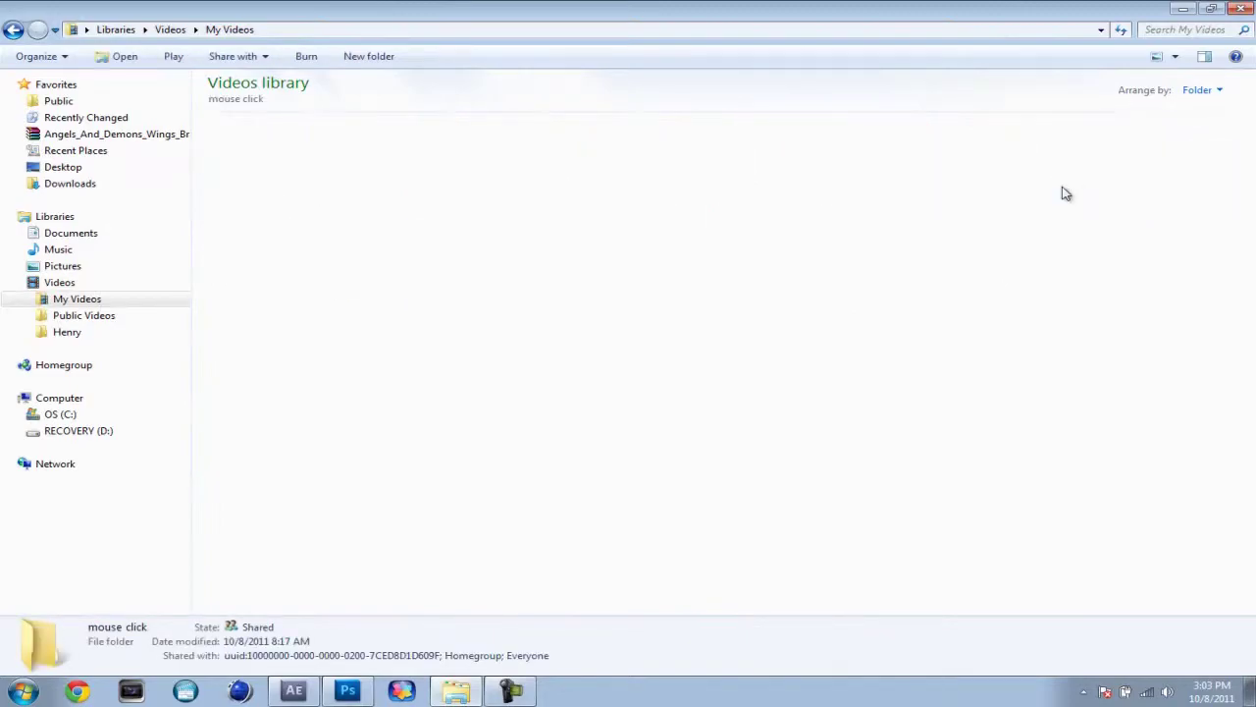
{"action": "mouse_move", "coordinate": [266, 200]}
{"action": "left_mouse_down"}
{"action": "mouse_move", "coordinate": [424, 357]}
{"action": "mouse_move", "coordinate": [399, 331]}
{"action": "left_mouse_up"}
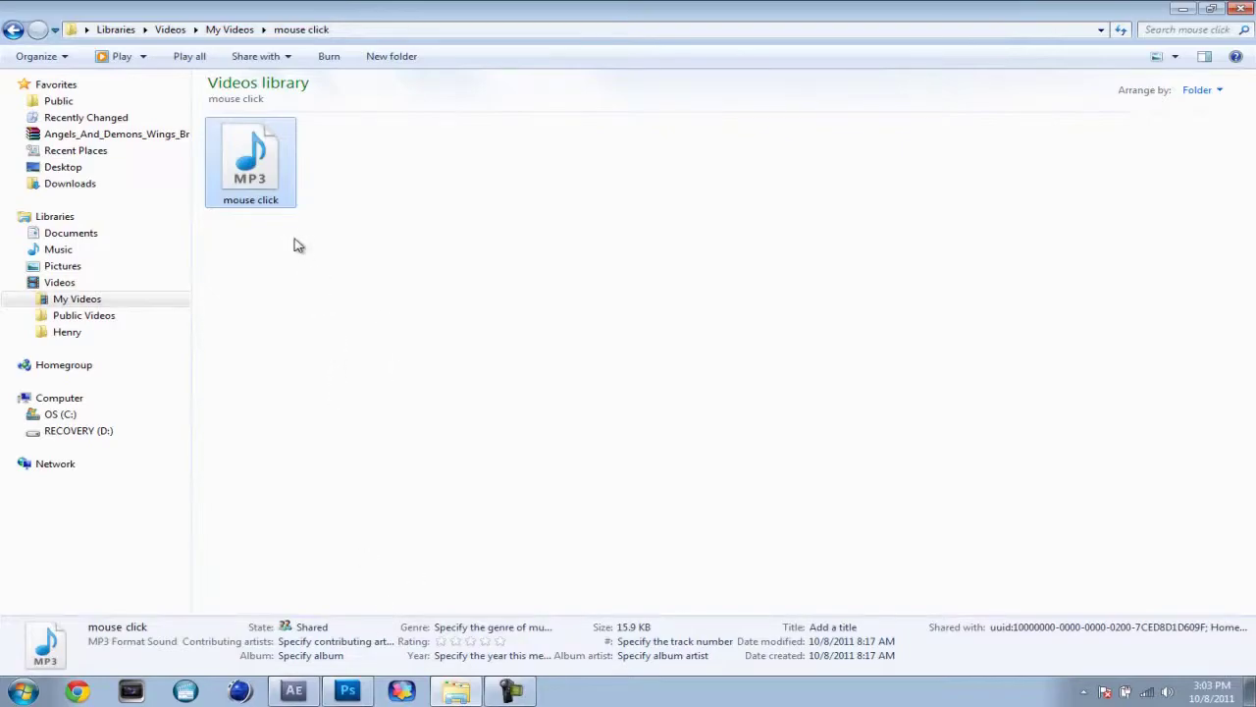
{"action": "left_click", "coordinate": [508, 689]}
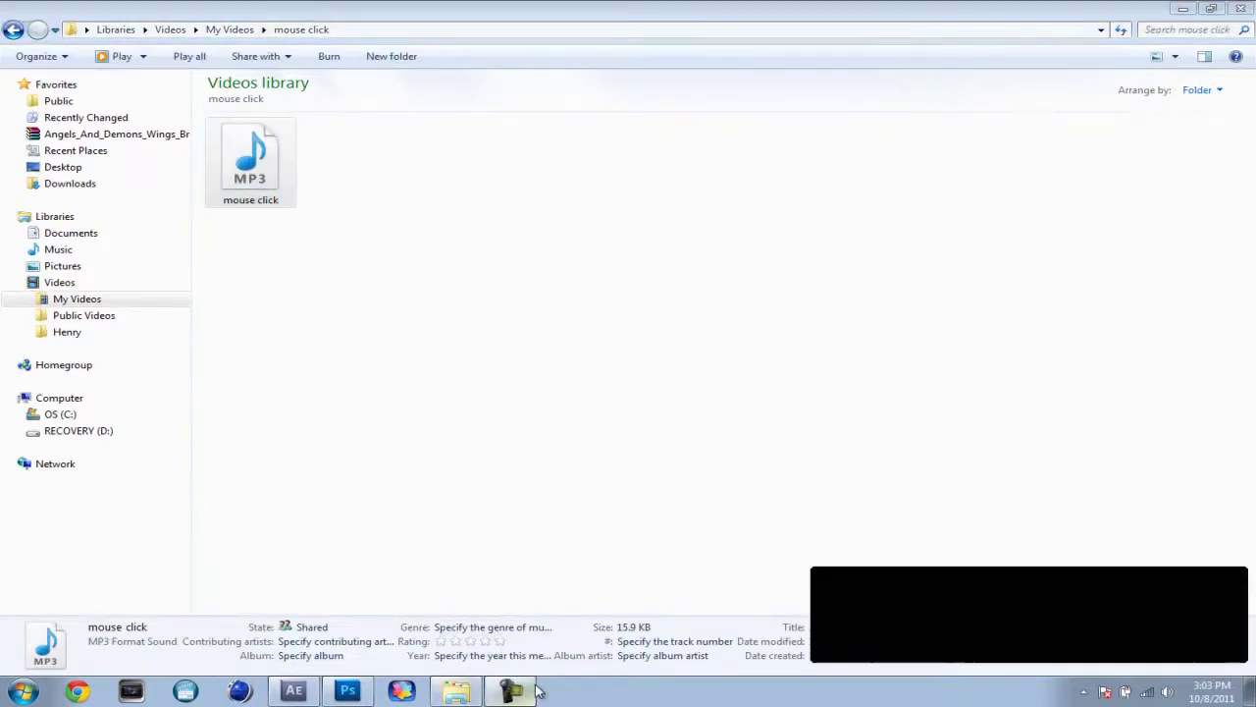
{"action": "left_click", "coordinate": [512, 690]}
{"action": "mouse_move", "coordinate": [275, 175]}
{"action": "left_mouse_down"}
{"action": "mouse_move", "coordinate": [263, 650]}
{"action": "mouse_move", "coordinate": [179, 325]}
{"action": "left_mouse_up"}
{"action": "left_click", "coordinate": [180, 325]}
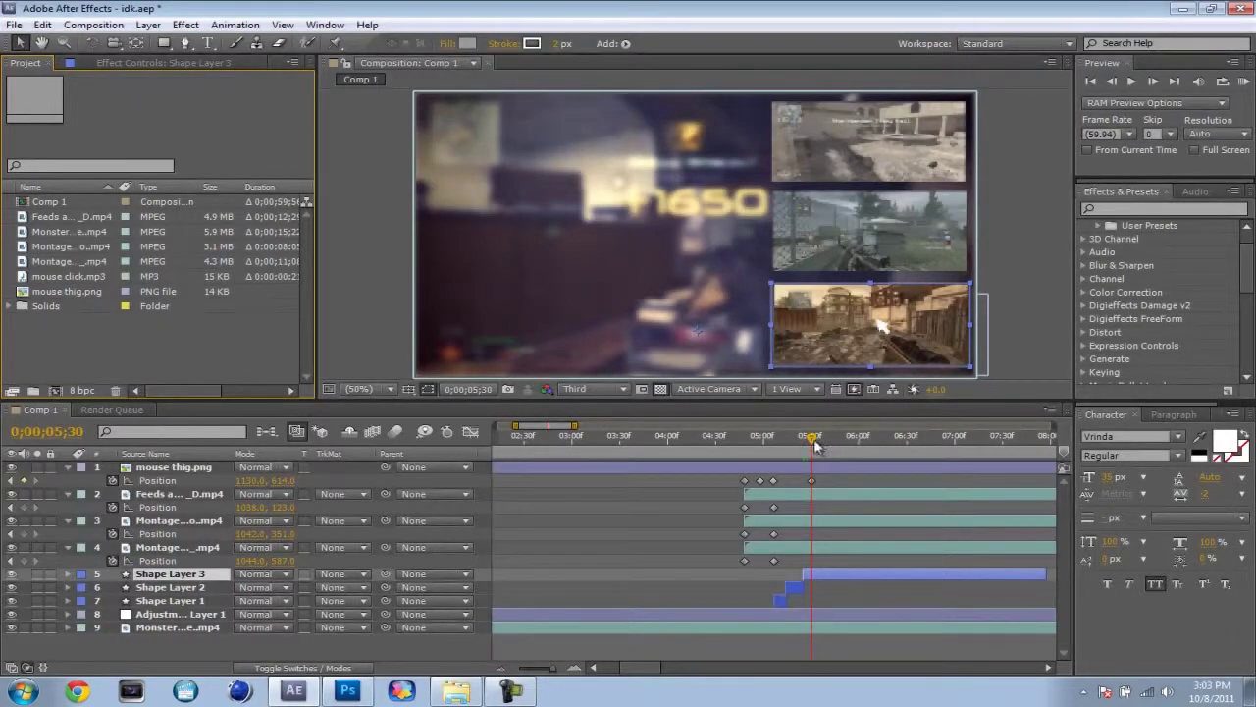
Place mouse click.mp3 as the top timeline layer at 0;00;05;35 and show its waveform.
{"action": "left_click_drag", "start_coordinate": [815, 442], "coordinate": [821, 441]}
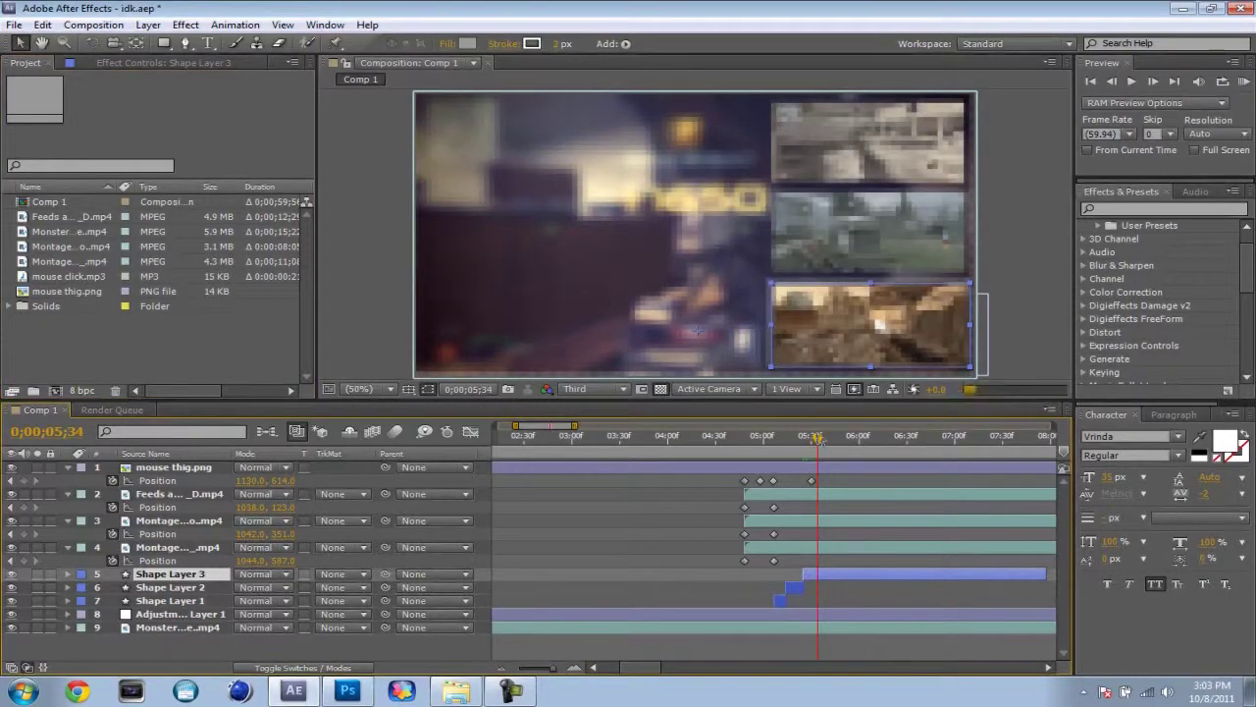
{"action": "left_click_drag", "start_coordinate": [819, 440], "coordinate": [821, 441]}
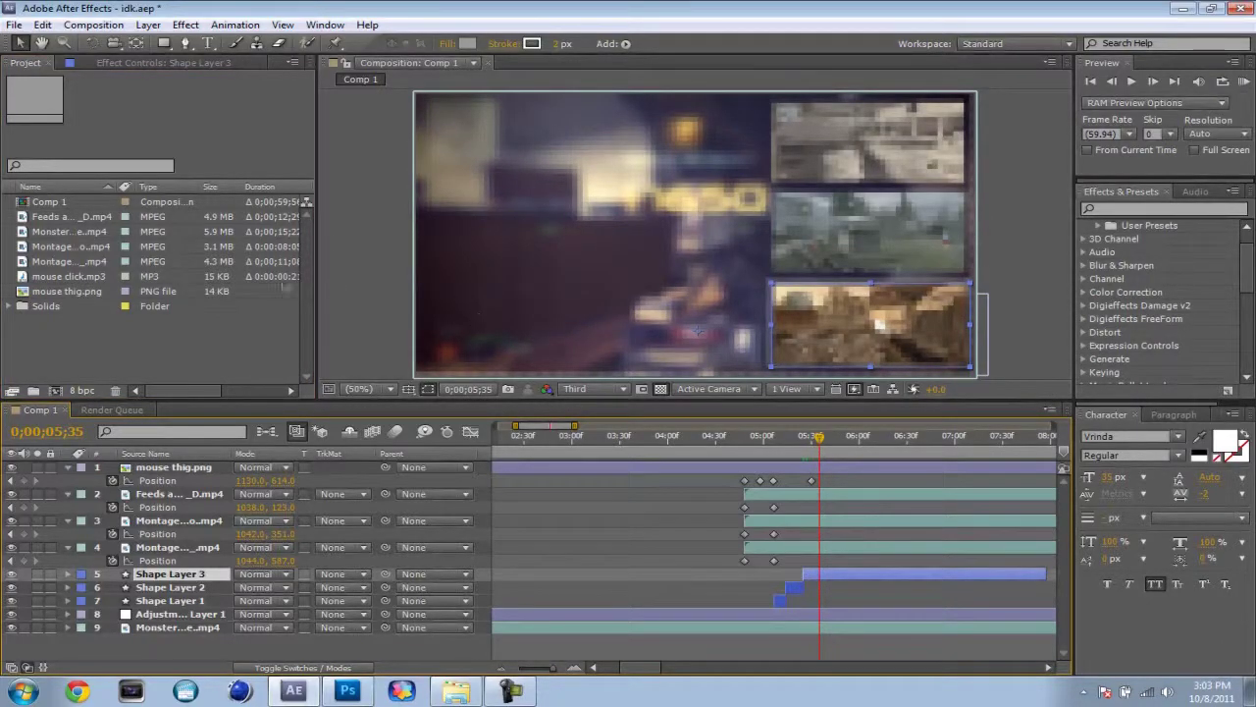
{"action": "left_click_drag", "start_coordinate": [69, 275], "coordinate": [813, 488]}
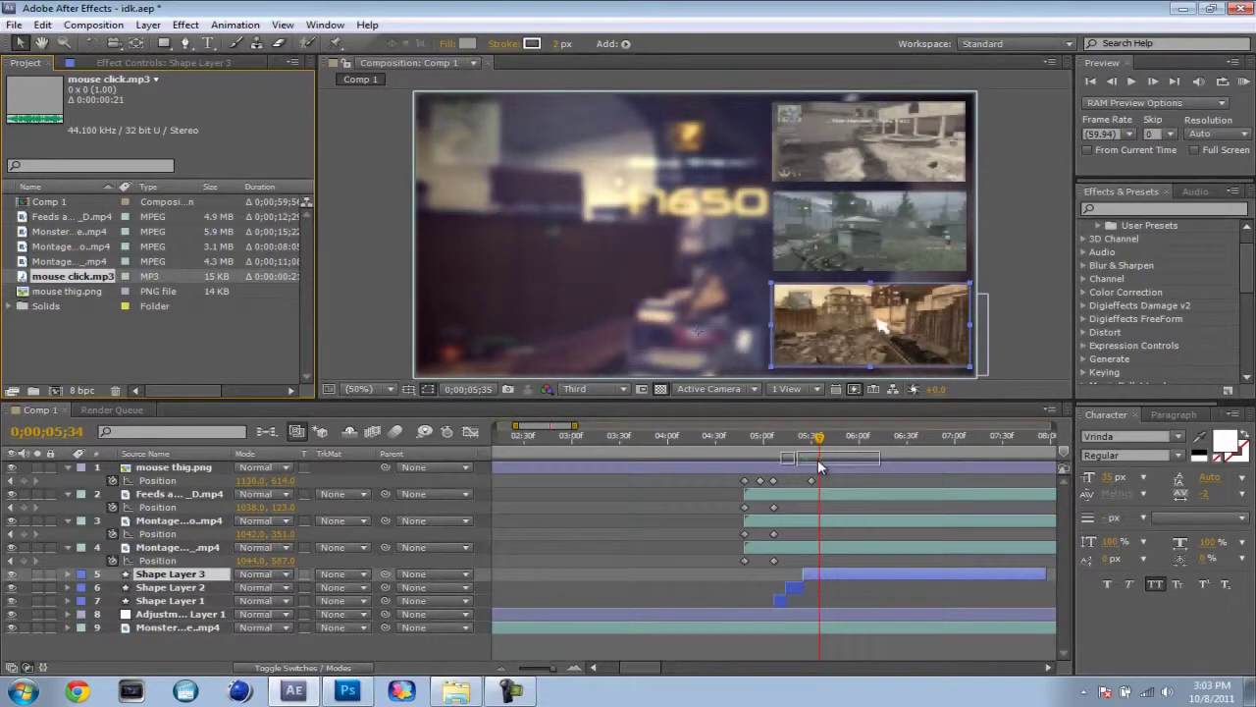
{"action": "left_click_drag", "start_coordinate": [813, 489], "coordinate": [817, 458]}
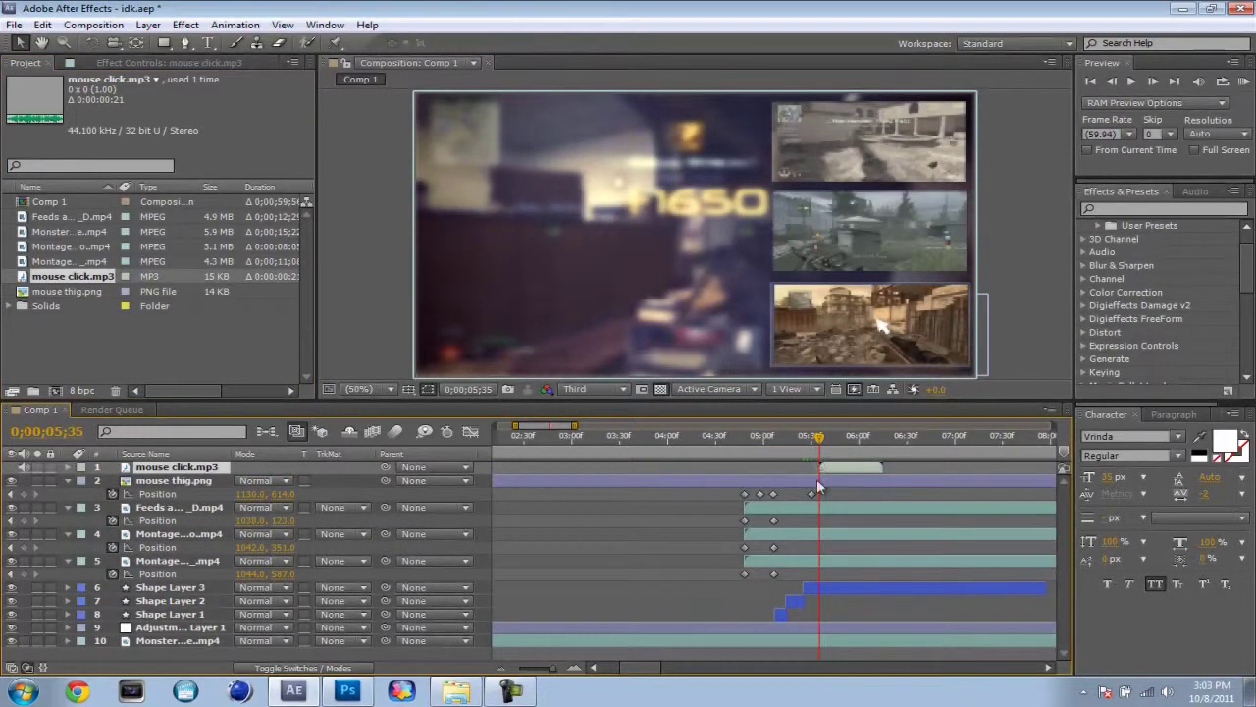
{"action": "left_click", "coordinate": [68, 467]}
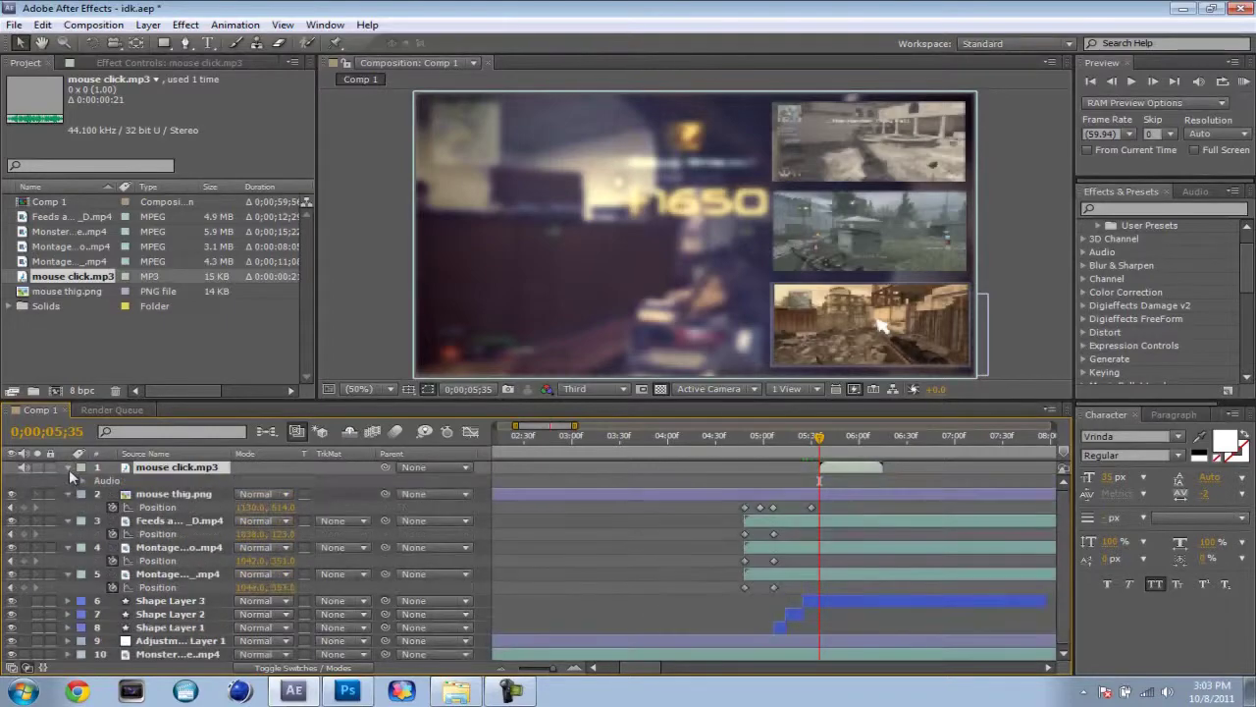
{"action": "left_click", "coordinate": [83, 481]}
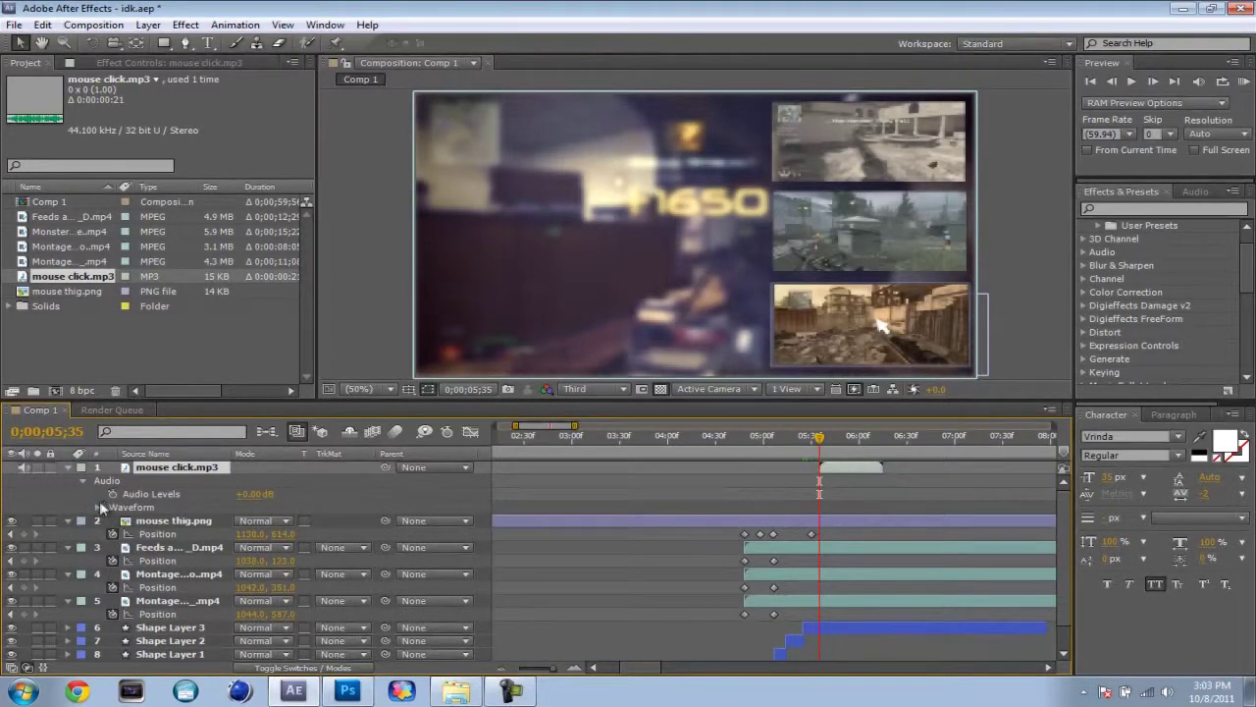
{"action": "left_click", "coordinate": [96, 504]}
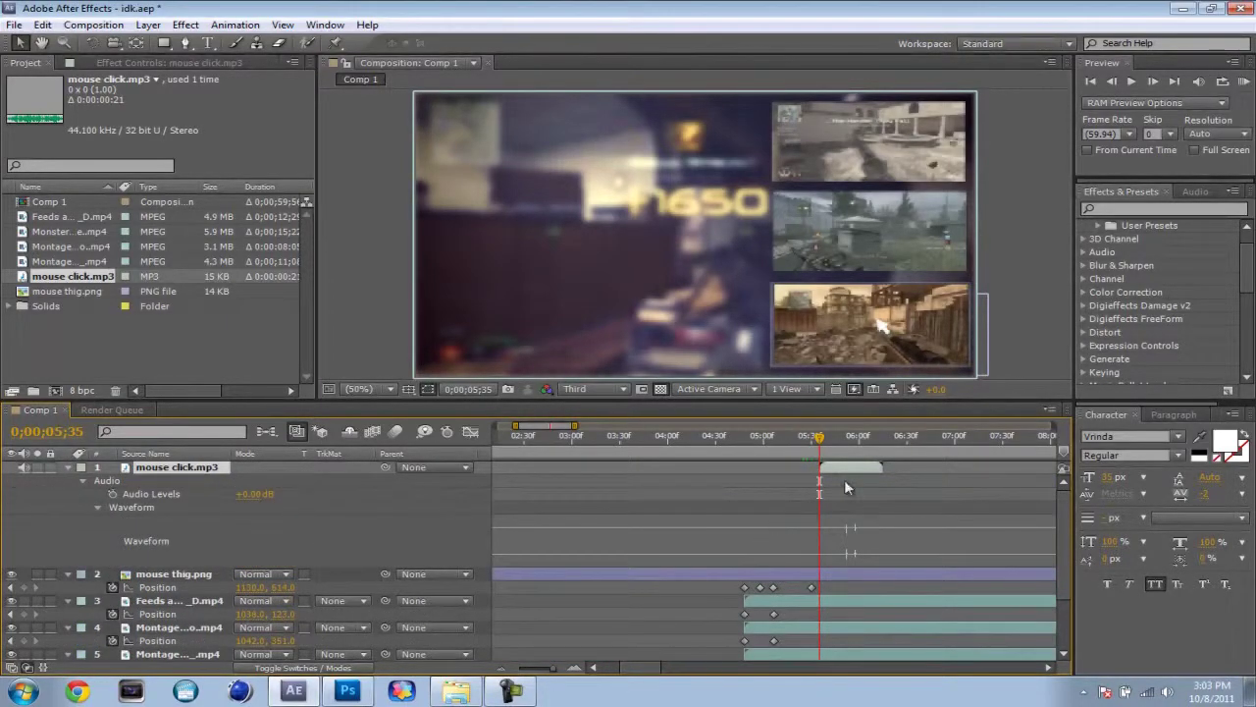
Slide the click sound slightly earlier, move to 0;00;05;42, and collapse all layers, selecting Montage layer 5.
{"action": "left_click_drag", "start_coordinate": [854, 470], "coordinate": [840, 470]}
{"action": "left_click_drag", "start_coordinate": [837, 476], "coordinate": [835, 476]}
{"action": "left_click_drag", "start_coordinate": [822, 440], "coordinate": [829, 435]}
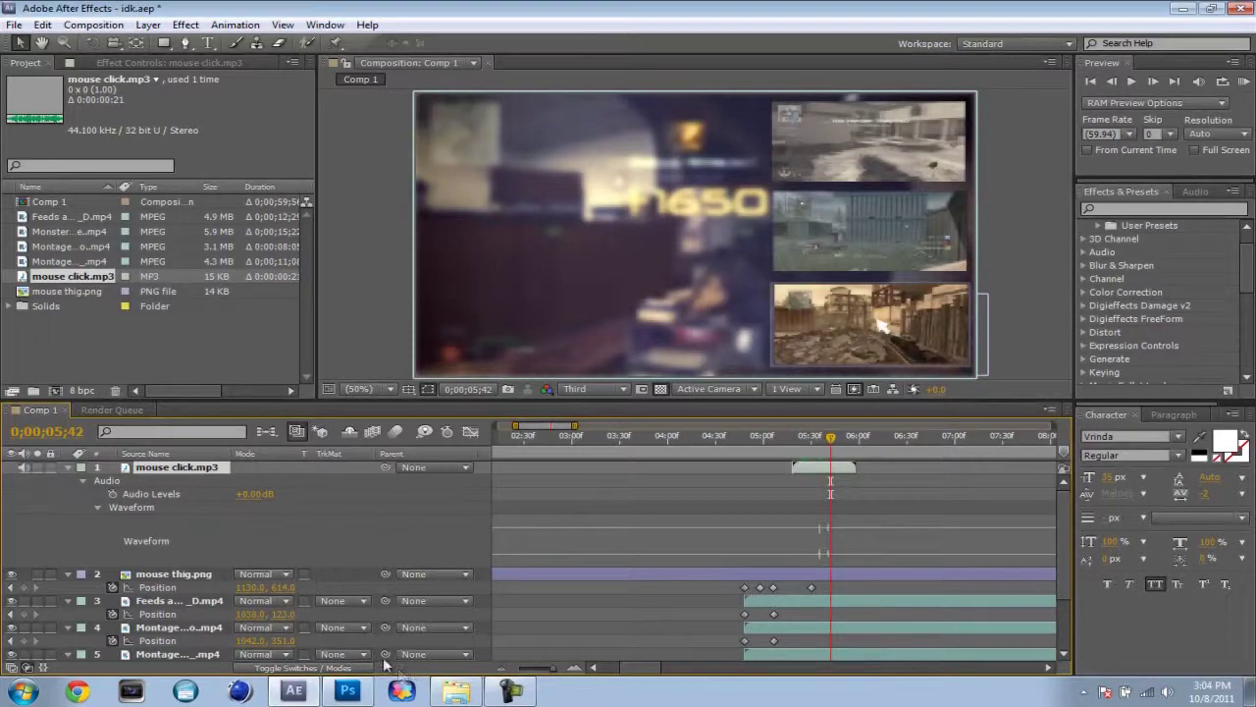
{"action": "left_click", "coordinate": [67, 468]}
{"action": "left_click", "coordinate": [67, 479]}
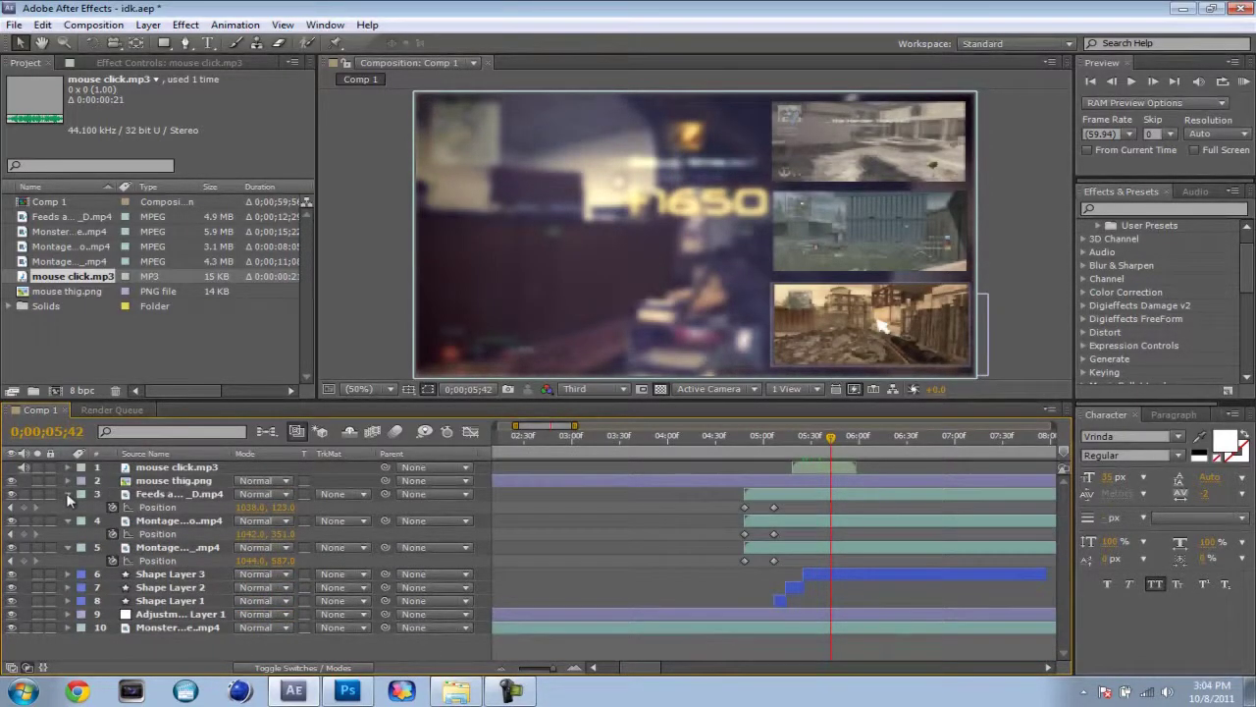
{"action": "left_click", "coordinate": [68, 494]}
{"action": "left_click", "coordinate": [67, 506]}
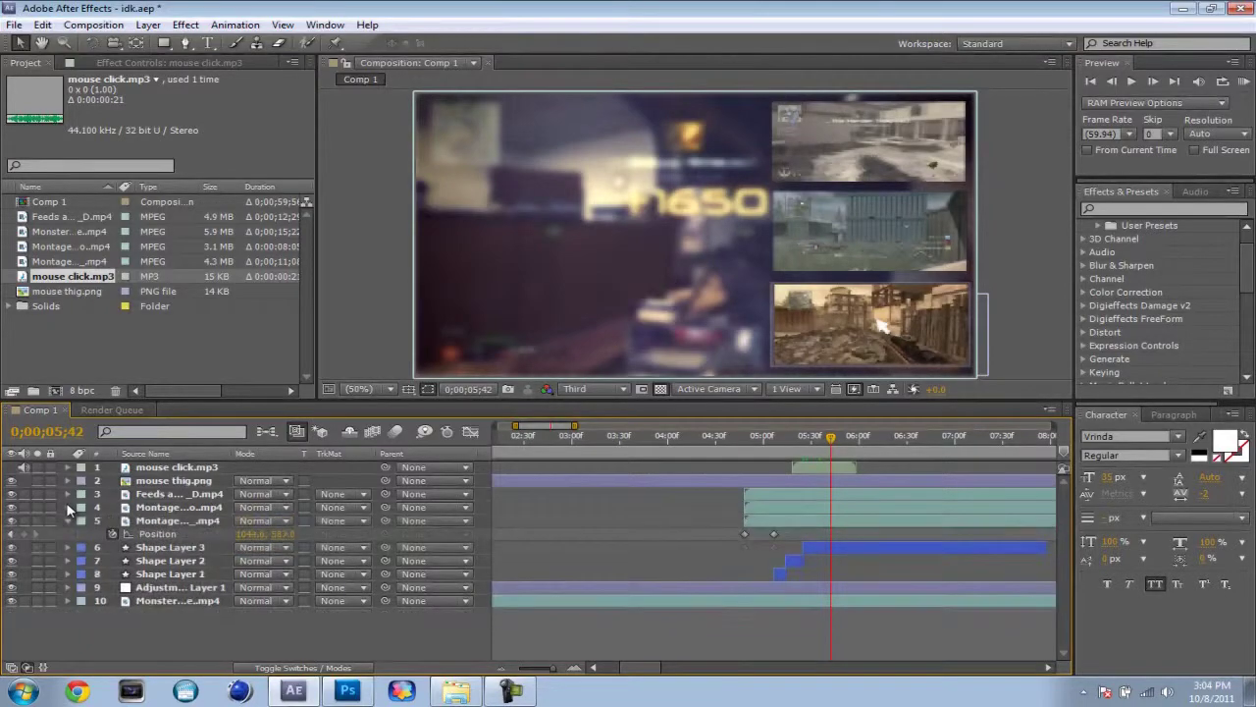
{"action": "left_click", "coordinate": [68, 520]}
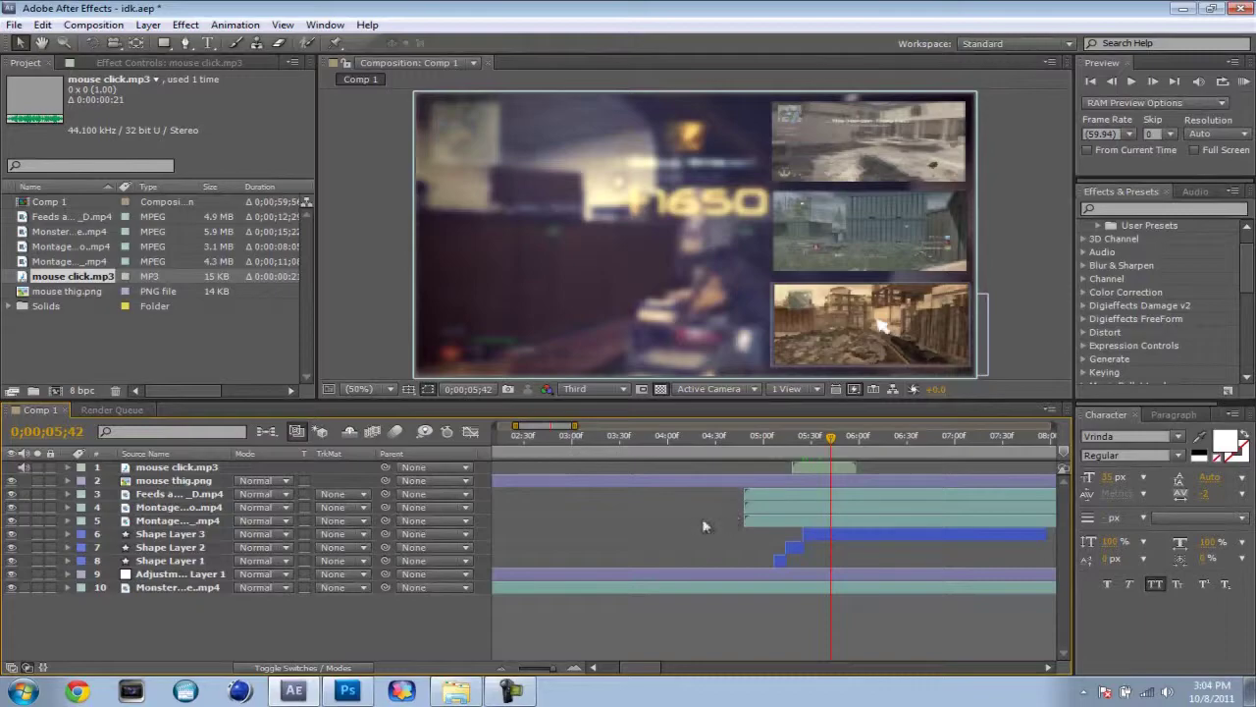
{"action": "left_click", "coordinate": [200, 522]}
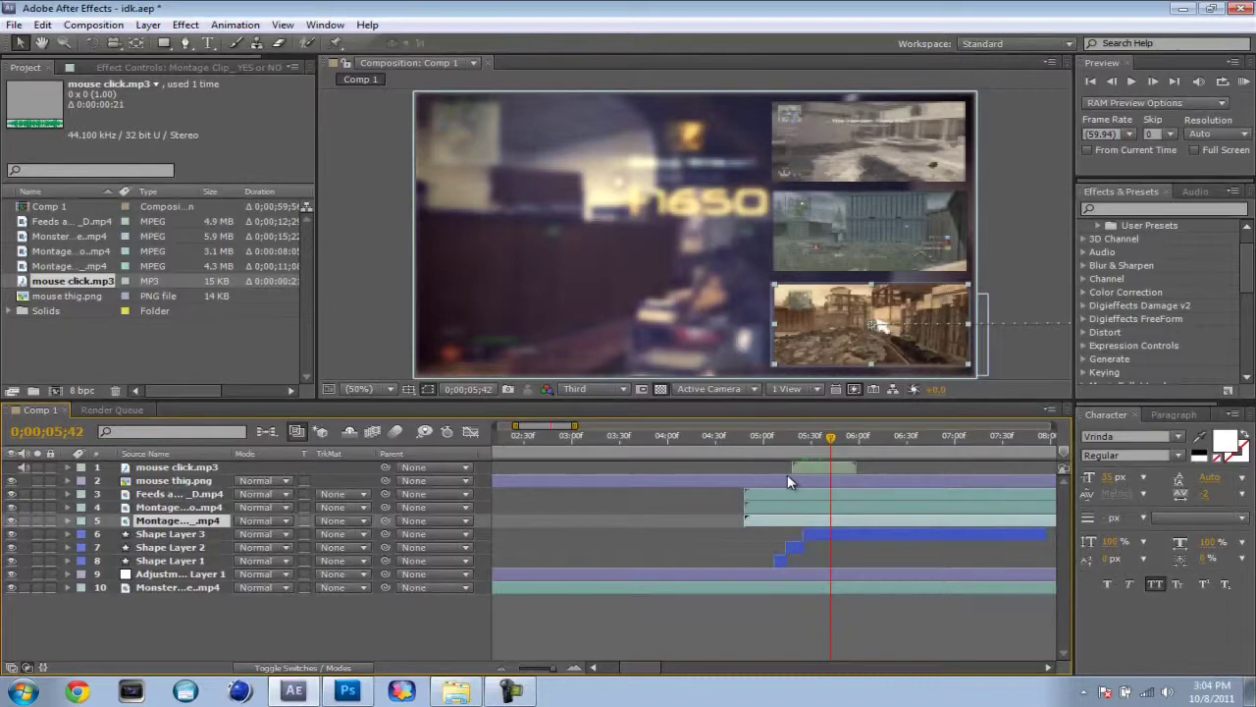
Add a Position keyframe for Montage layer 5 at 0;00;05;41.
{"action": "key", "text": "s"}
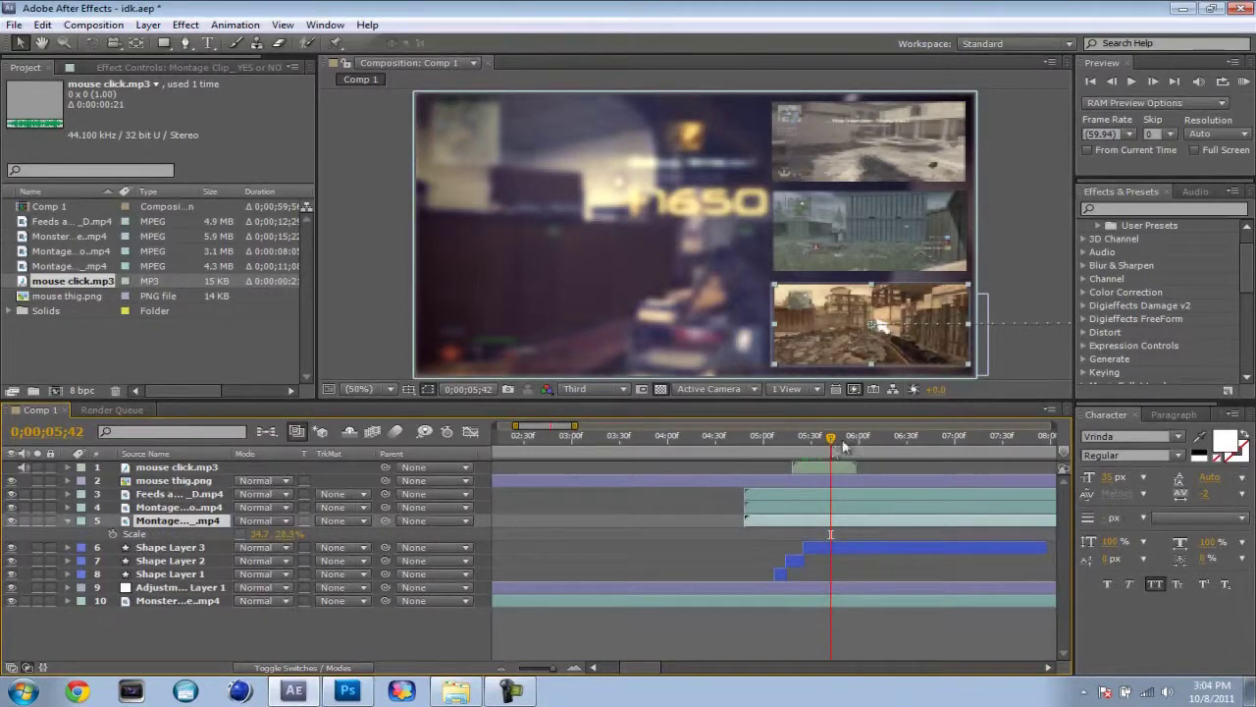
{"action": "left_click", "coordinate": [1113, 82]}
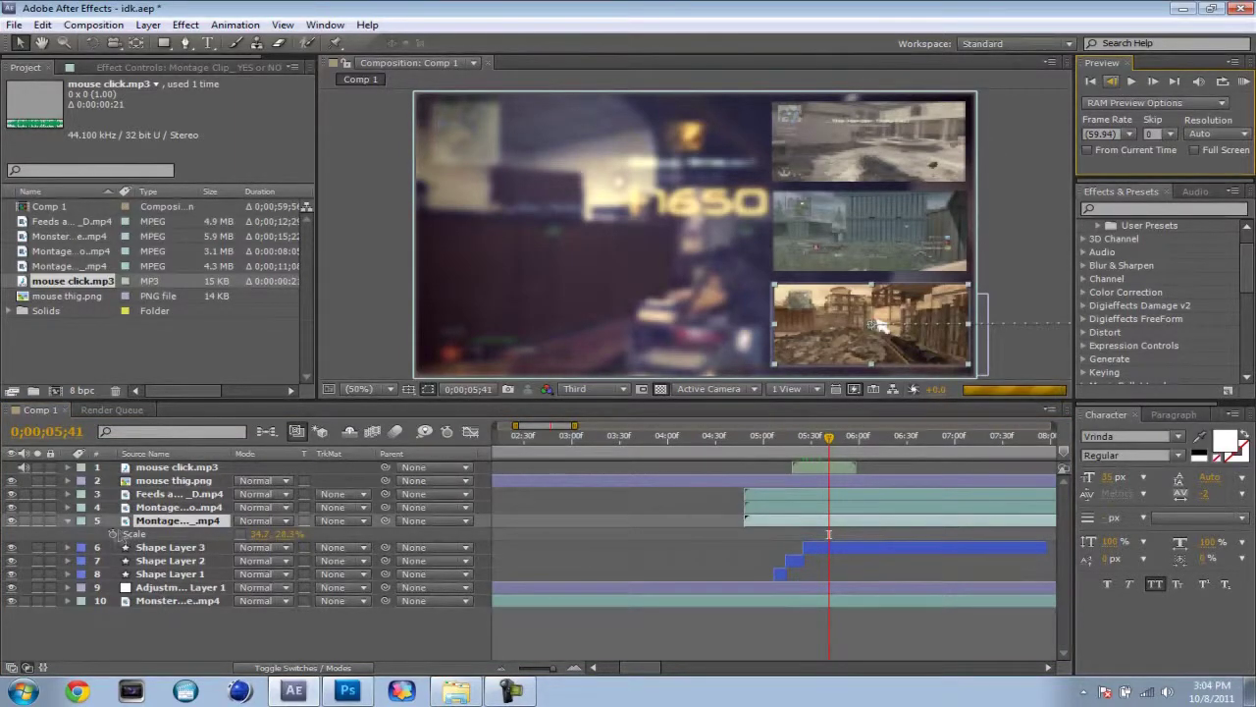
{"action": "left_click", "coordinate": [142, 533]}
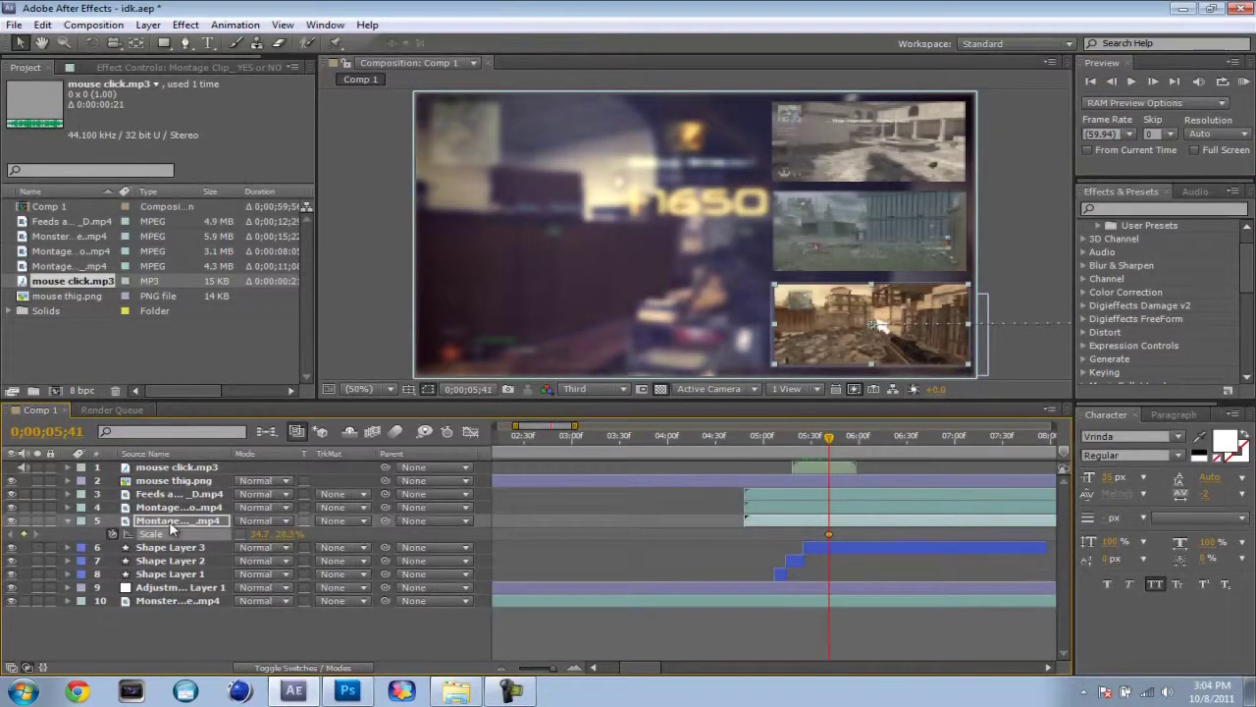
{"action": "key", "text": "p"}
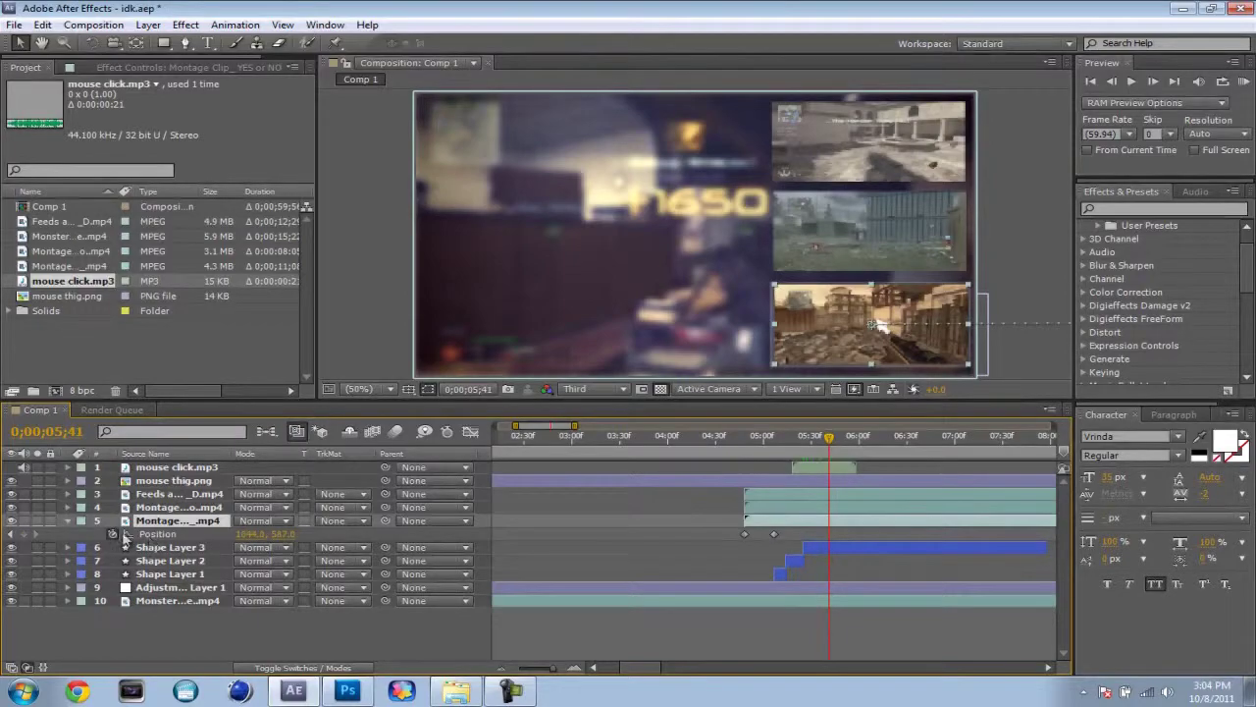
{"action": "left_click", "coordinate": [24, 533]}
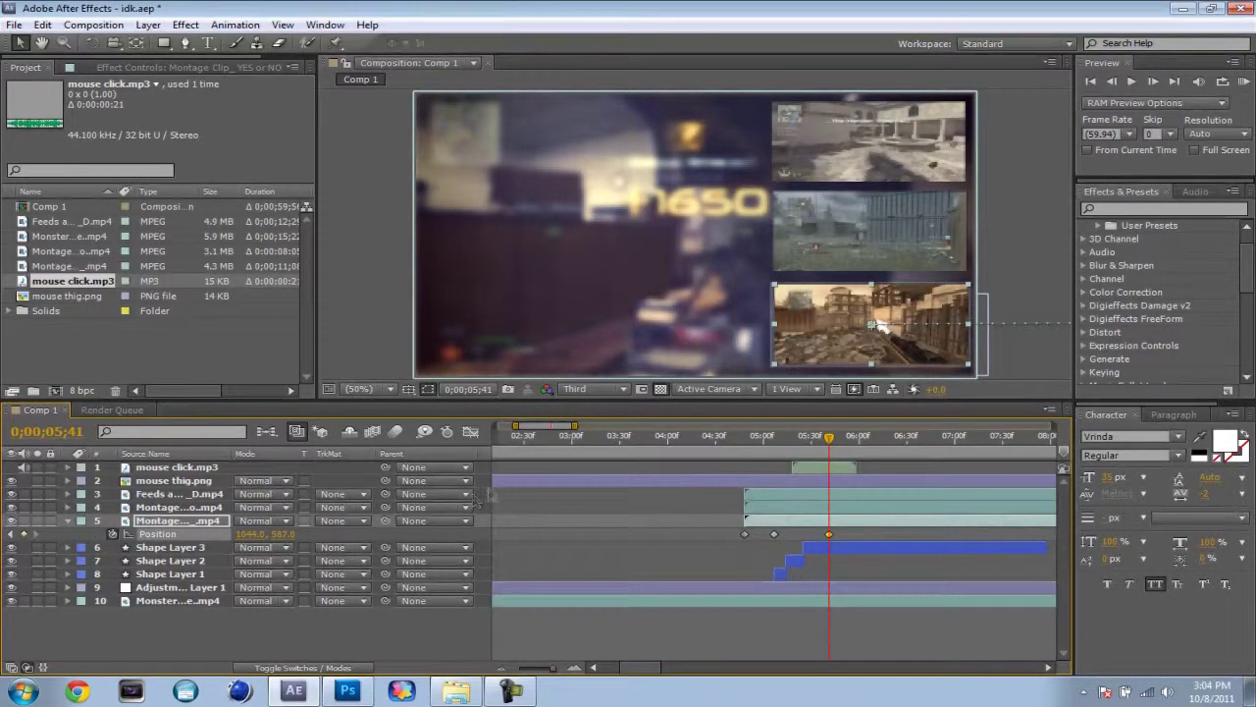
One frame later at 0;00;05;42, keyframe the clip's Scale at 100%.
{"action": "left_click", "coordinate": [1154, 81]}
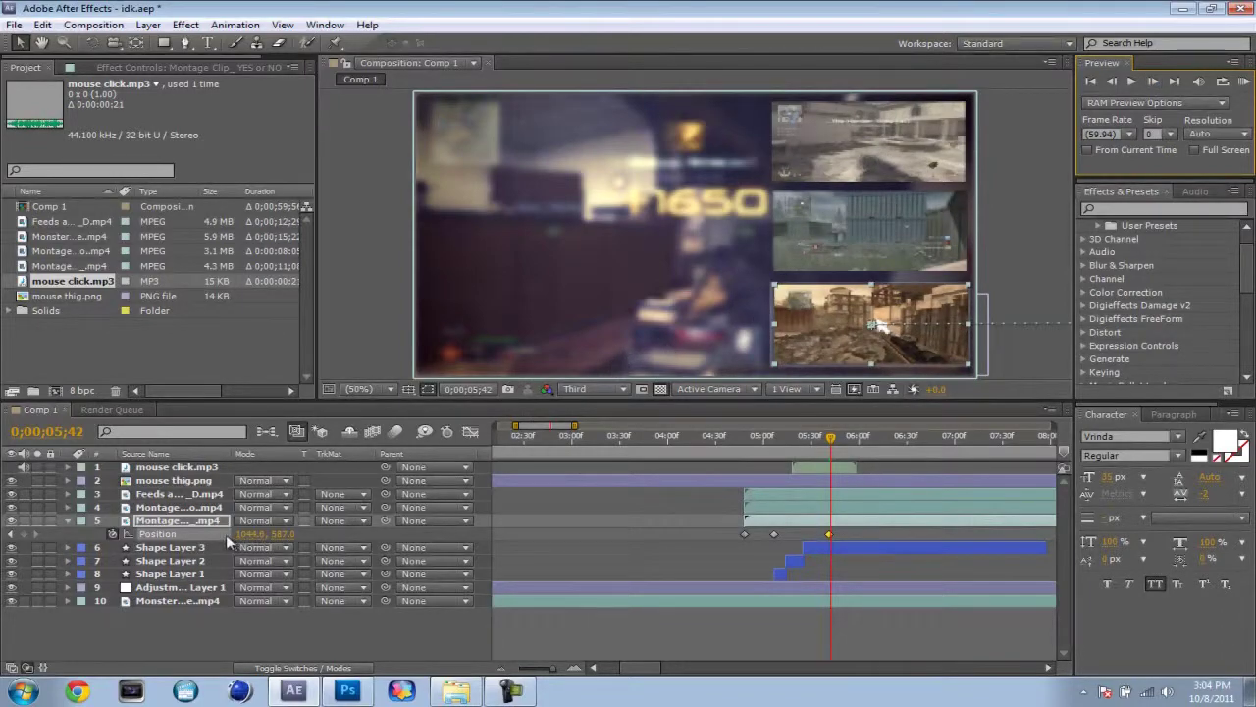
{"action": "key", "text": "s"}
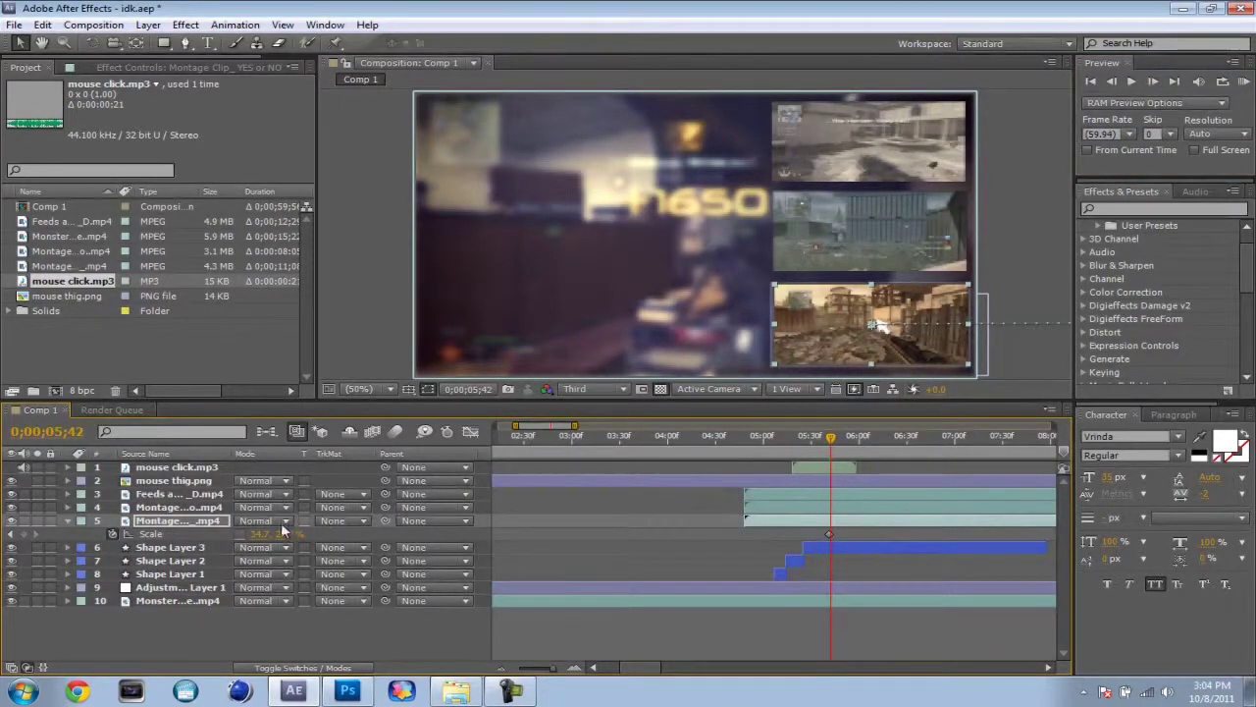
{"action": "left_click", "coordinate": [292, 533]}
{"action": "type", "text": "100"}
{"action": "key", "text": "Return"}
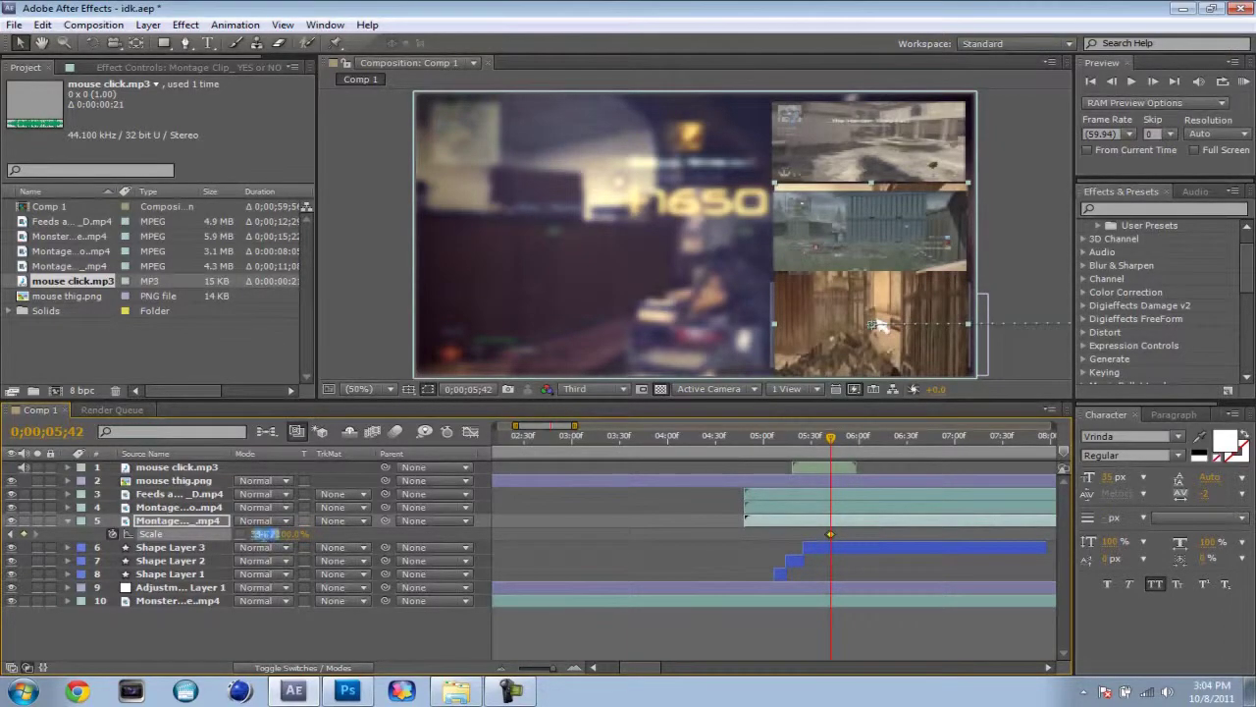
{"action": "left_click", "coordinate": [263, 533]}
{"action": "key", "text": "Return"}
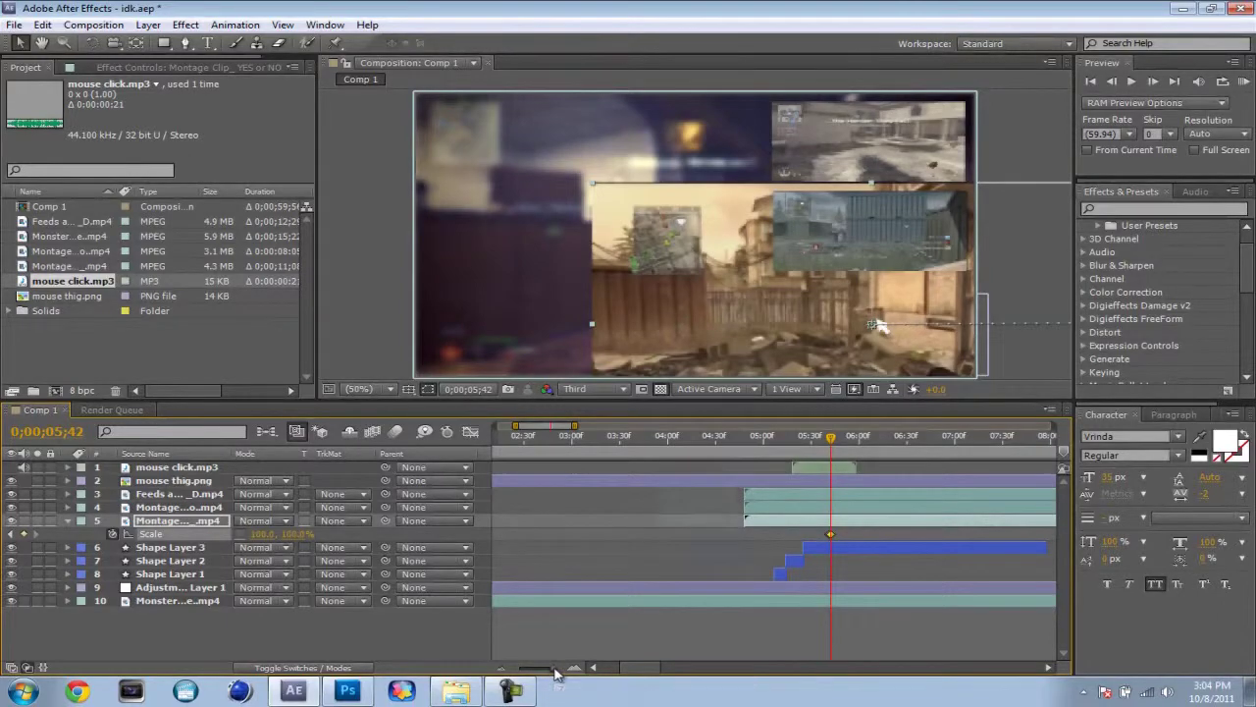
Zoom the timeline around the click moment and reveal the mouse click.mp3 waveform.
{"action": "left_click_drag", "start_coordinate": [551, 673], "coordinate": [556, 673]}
{"action": "left_click", "coordinate": [776, 469]}
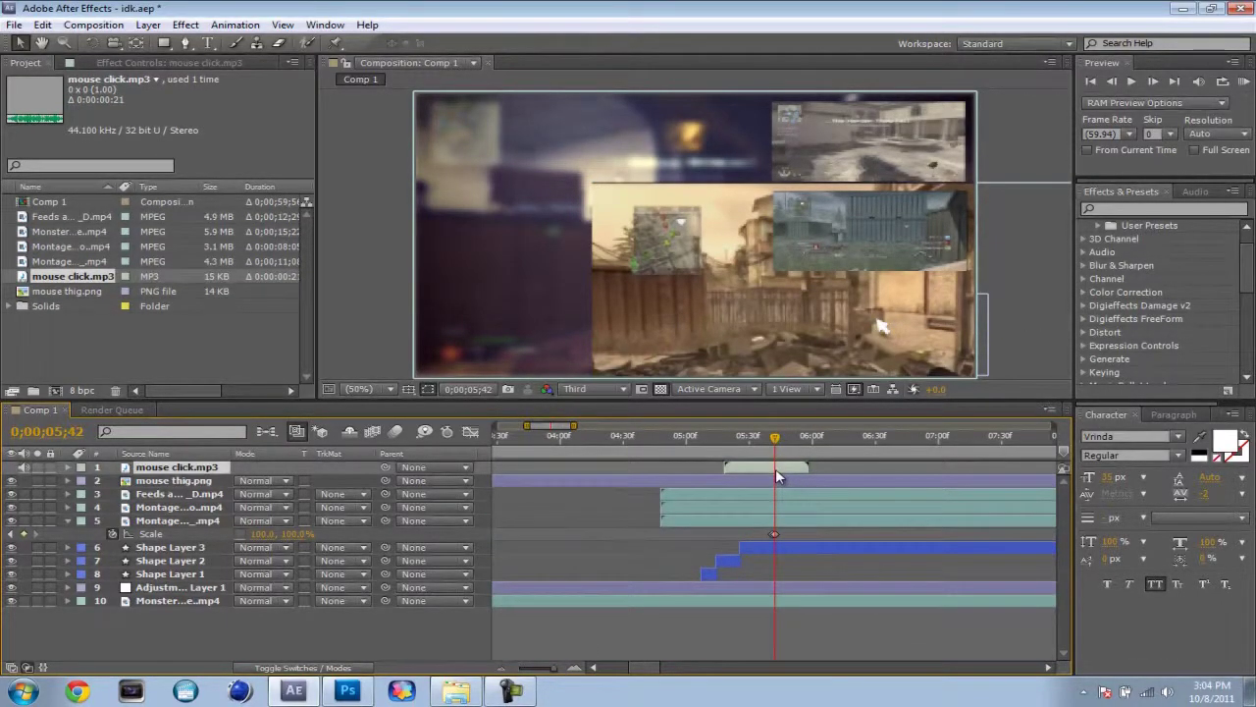
{"action": "left_click", "coordinate": [65, 467]}
{"action": "left_click", "coordinate": [85, 481]}
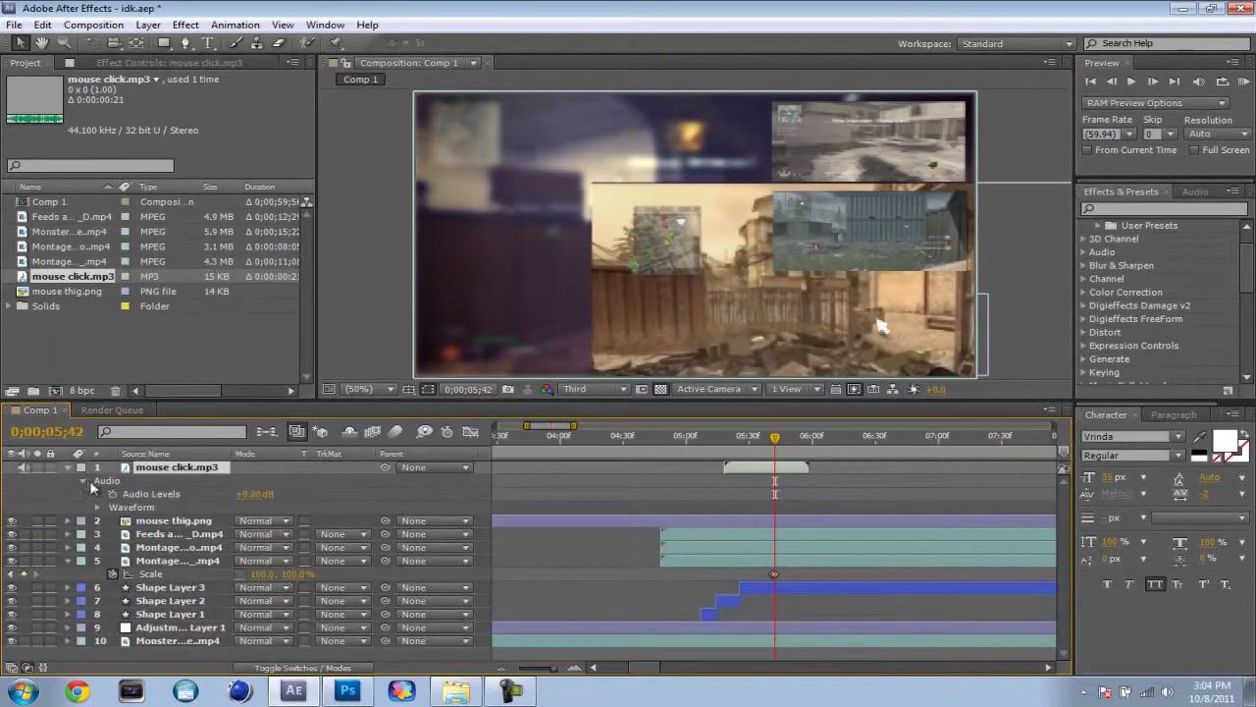
{"action": "left_click", "coordinate": [98, 507]}
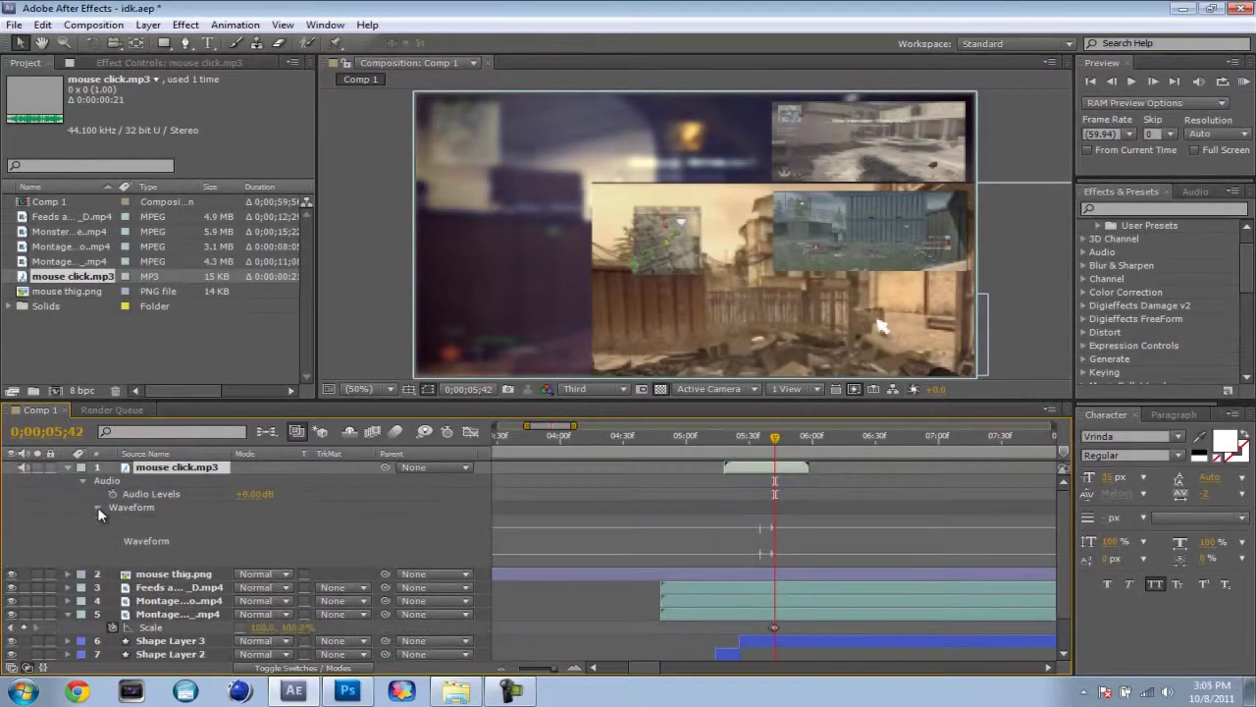
Move the 100% Scale keyframe to 0;00;05;48 and scrub through to check the gradual zoom.
{"action": "left_click", "coordinate": [776, 627]}
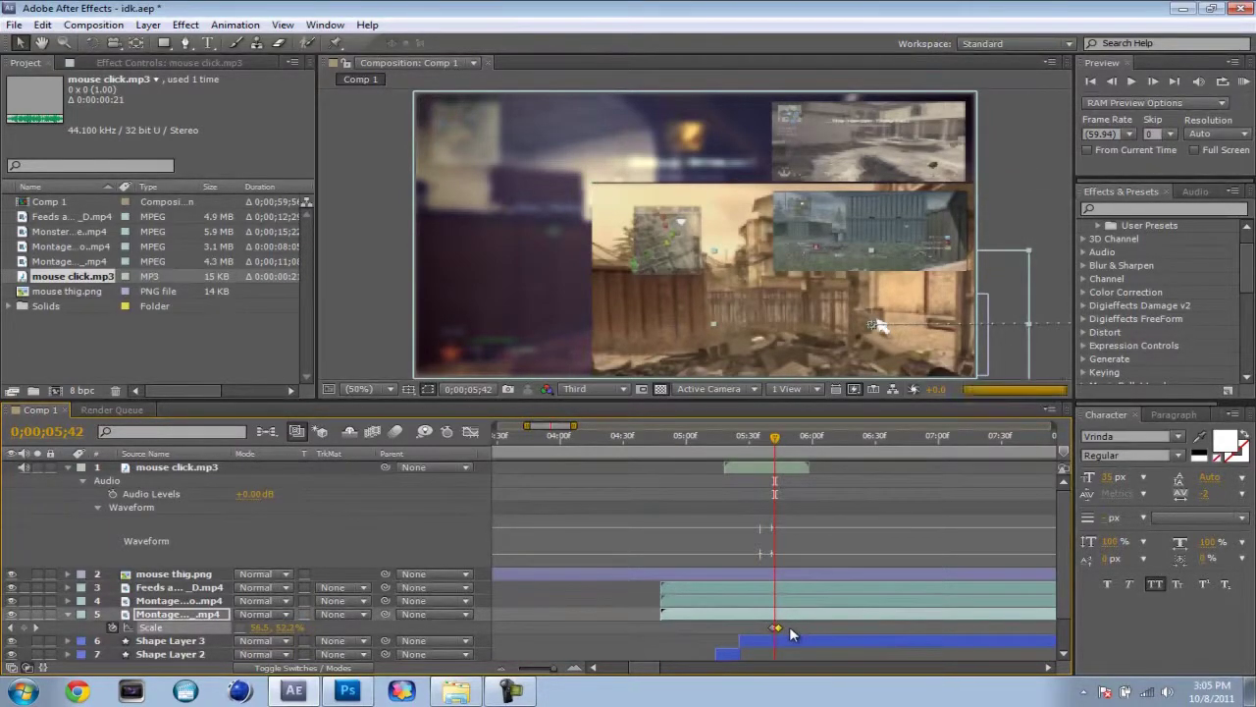
{"action": "left_click_drag", "start_coordinate": [789, 626], "coordinate": [791, 628]}
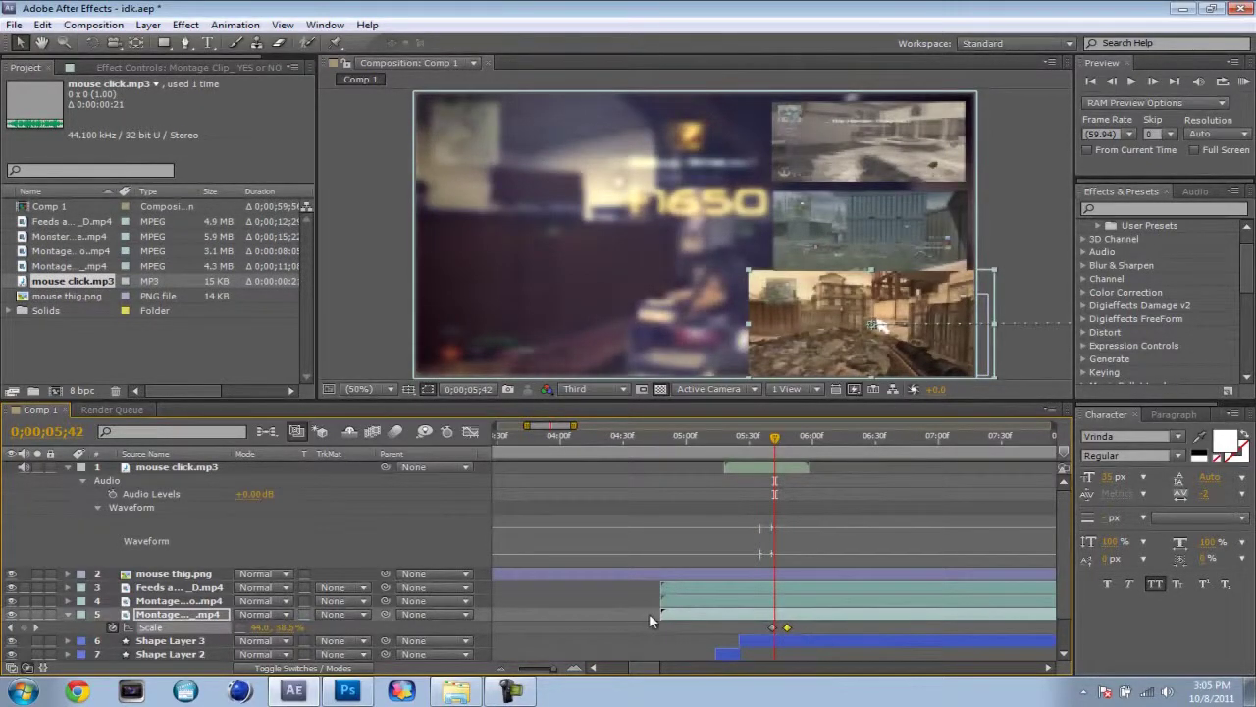
{"action": "key", "text": "p"}
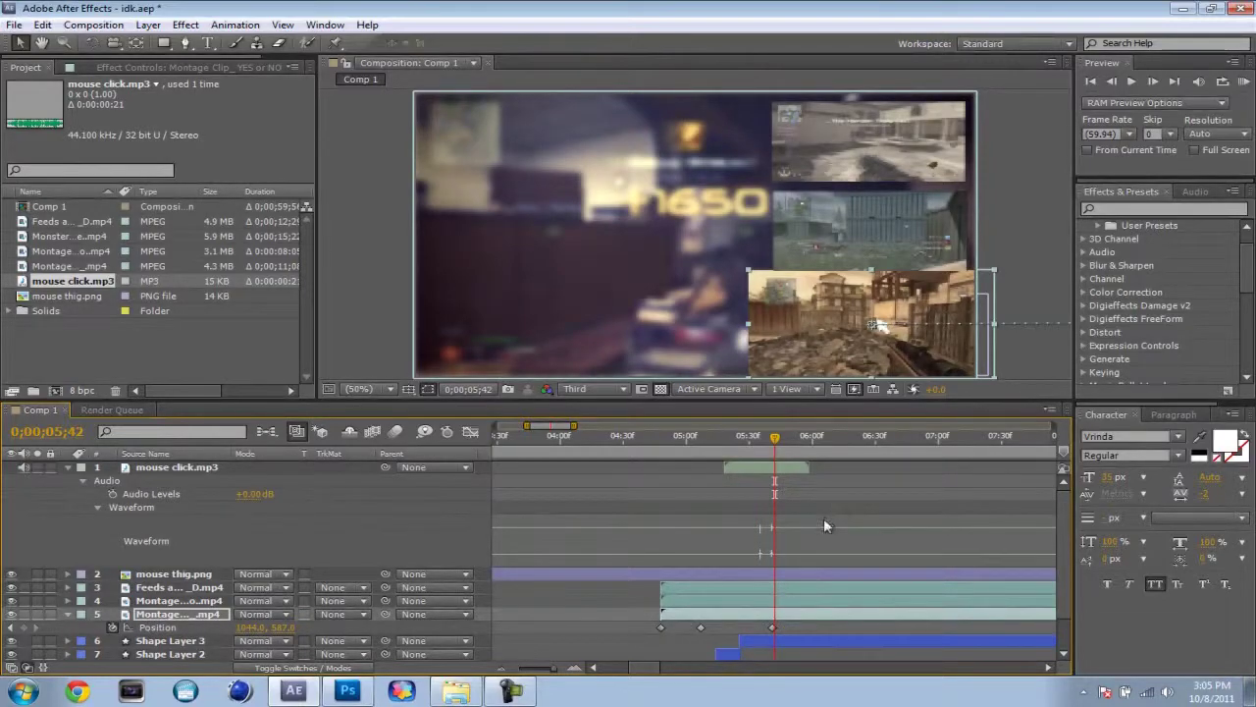
{"action": "key", "text": "p"}
{"action": "key", "text": "u"}
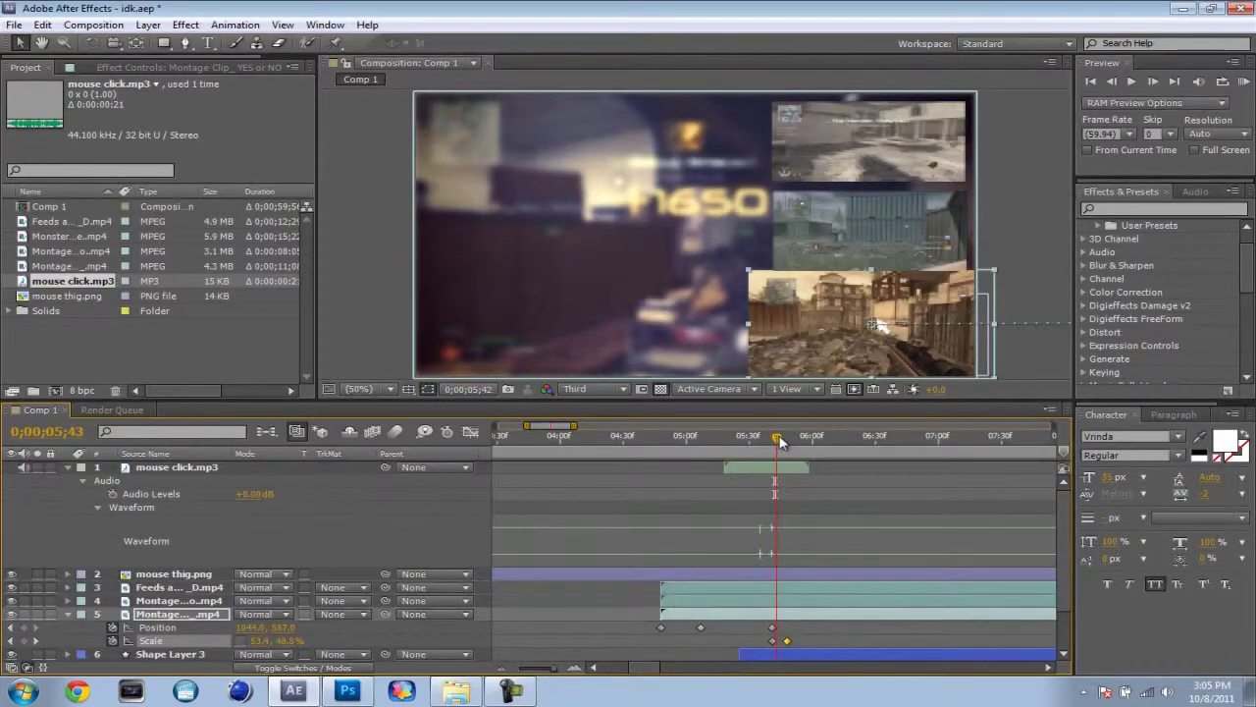
{"action": "left_click_drag", "start_coordinate": [779, 437], "coordinate": [784, 436]}
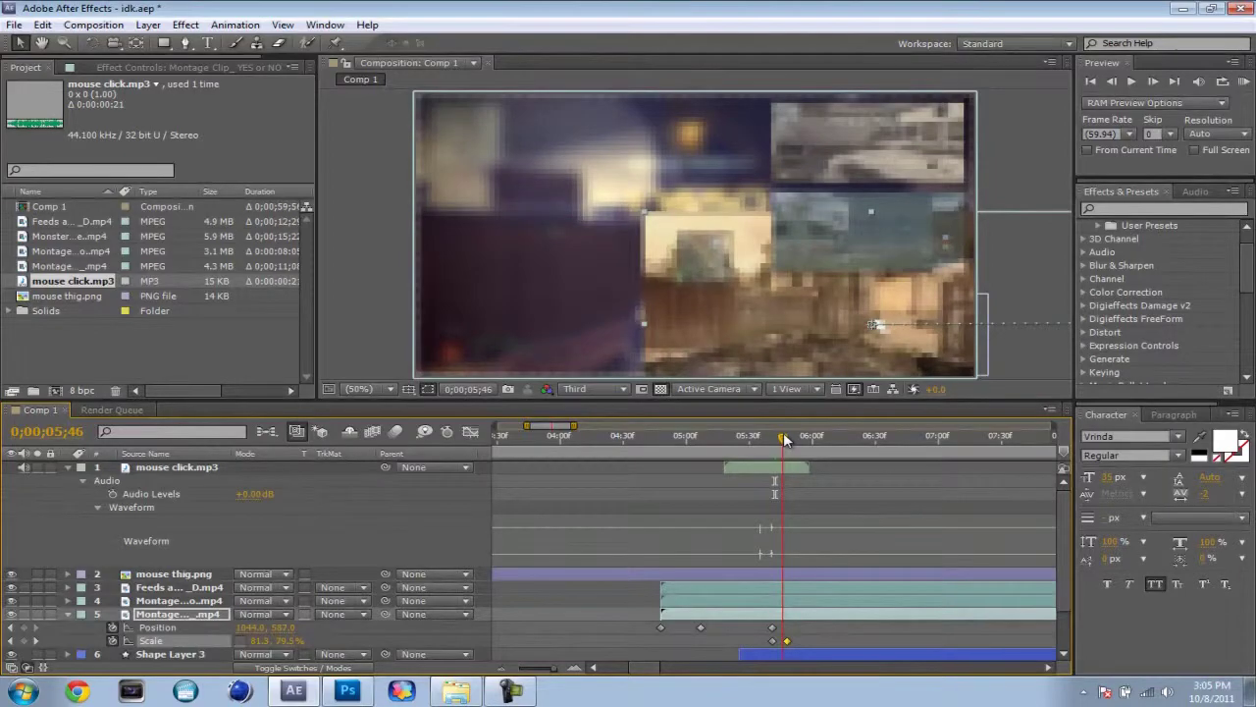
{"action": "left_click_drag", "start_coordinate": [784, 436], "coordinate": [785, 437]}
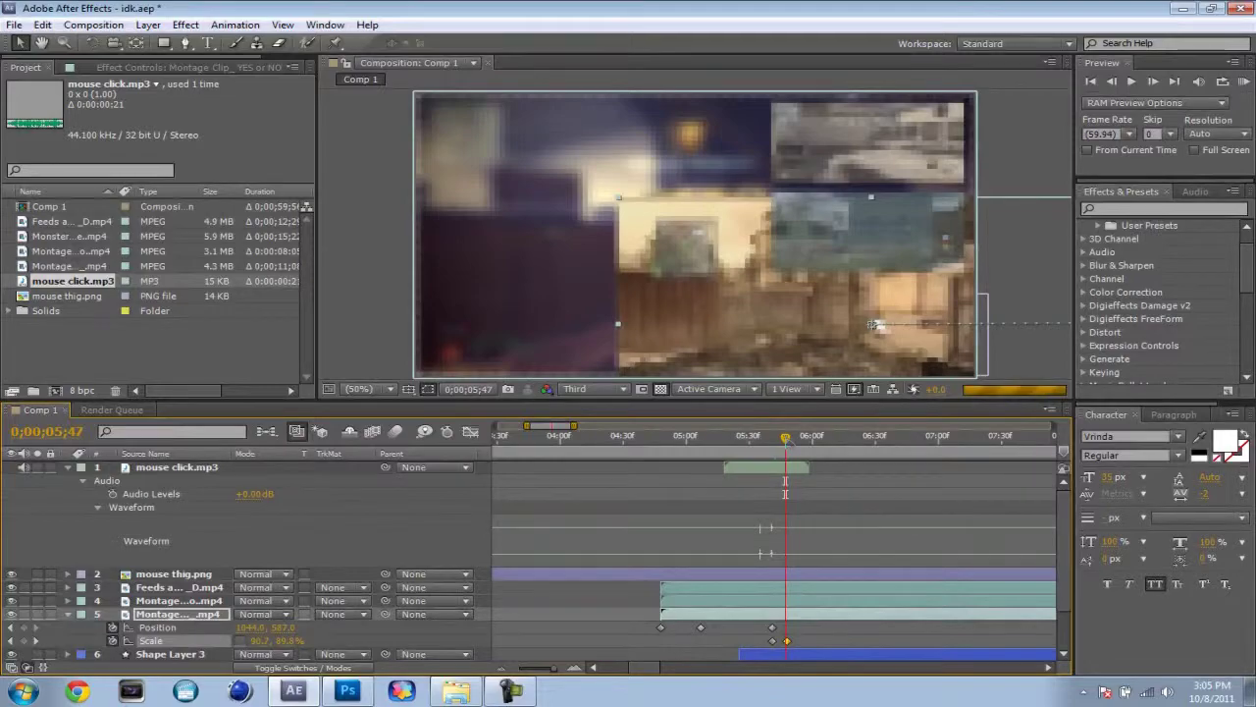
{"action": "left_click_drag", "start_coordinate": [786, 436], "coordinate": [789, 437]}
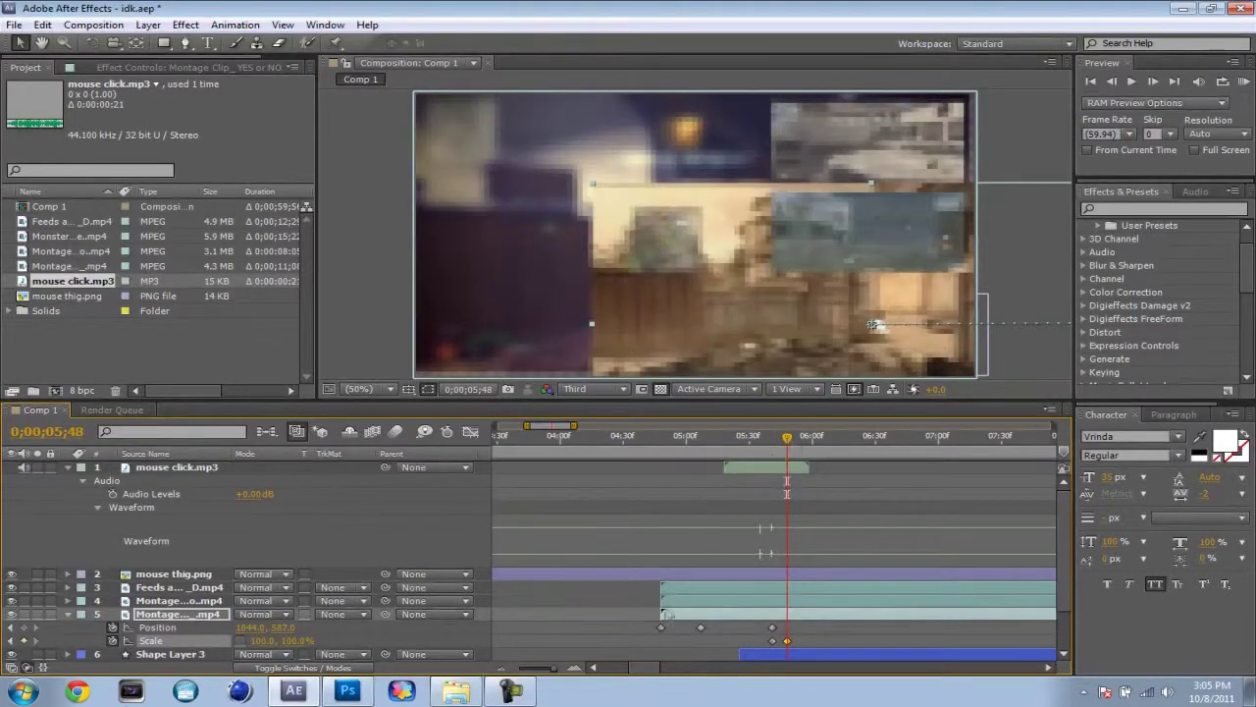
{"action": "left_click", "coordinate": [509, 691]}
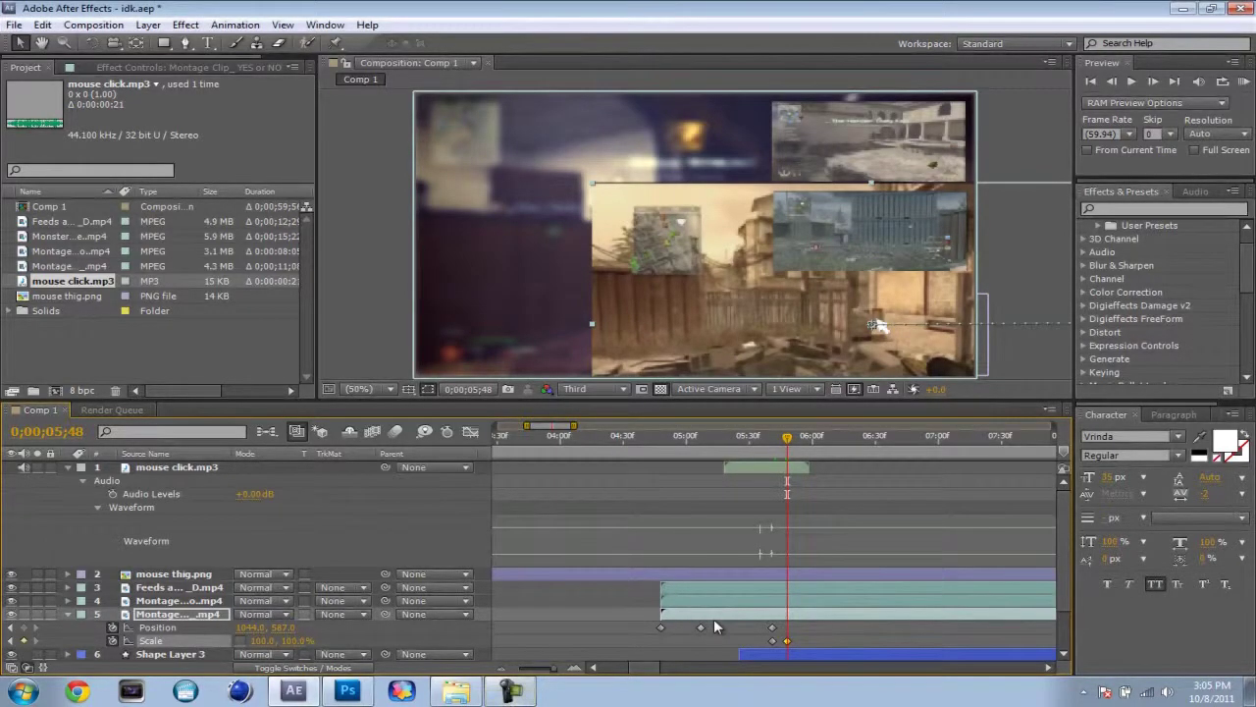
Drag the Montage clip in the Comp viewer to about 644,361, centring it in the frame.
{"action": "left_click", "coordinate": [528, 695]}
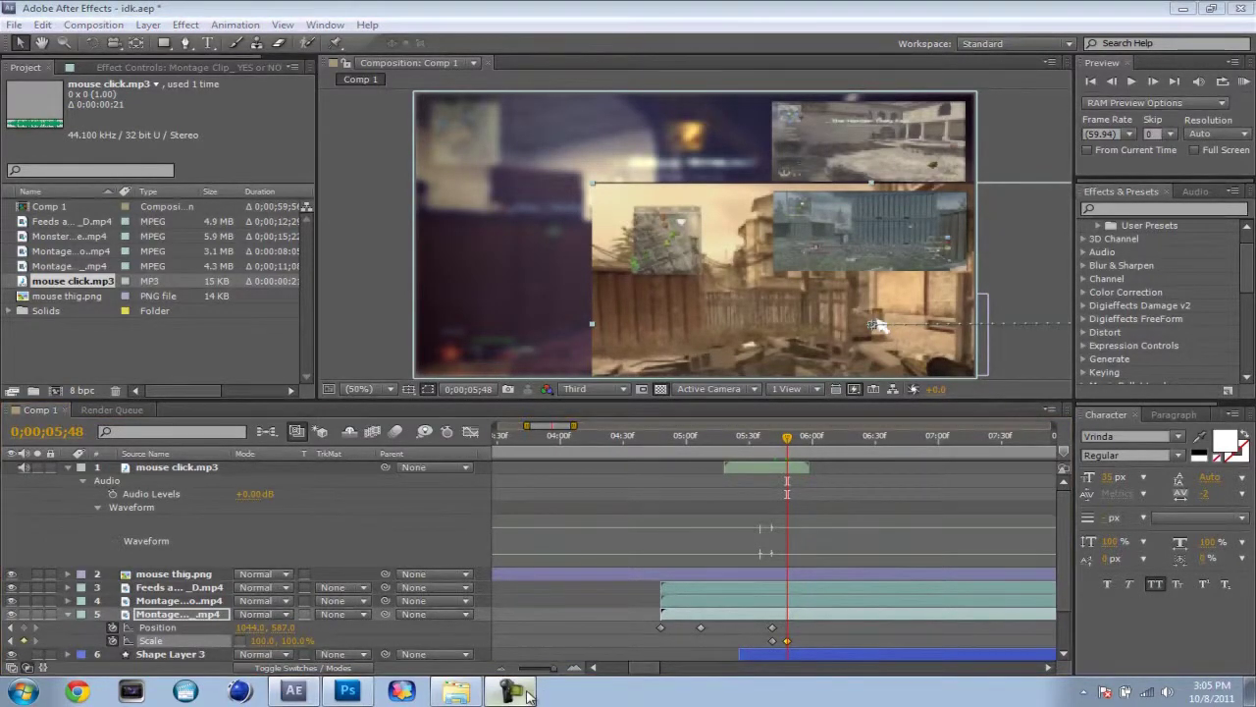
{"action": "left_click", "coordinate": [528, 695]}
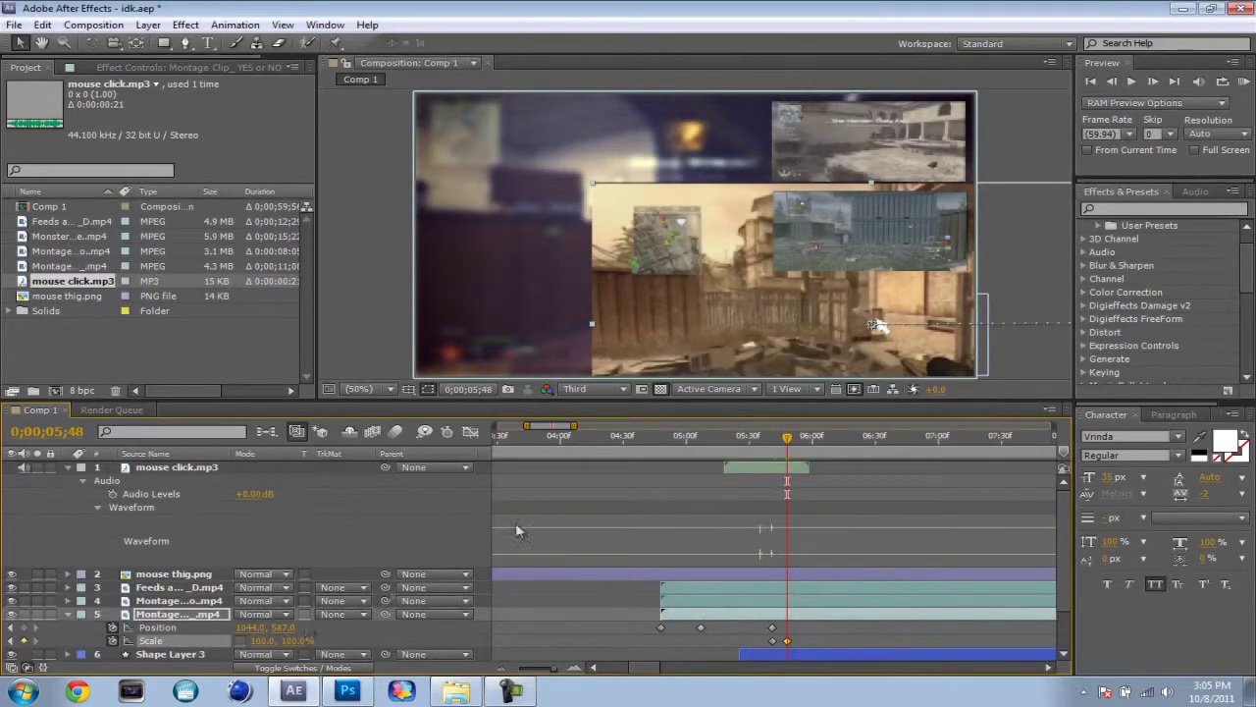
{"action": "left_click_drag", "start_coordinate": [877, 325], "coordinate": [822, 287]}
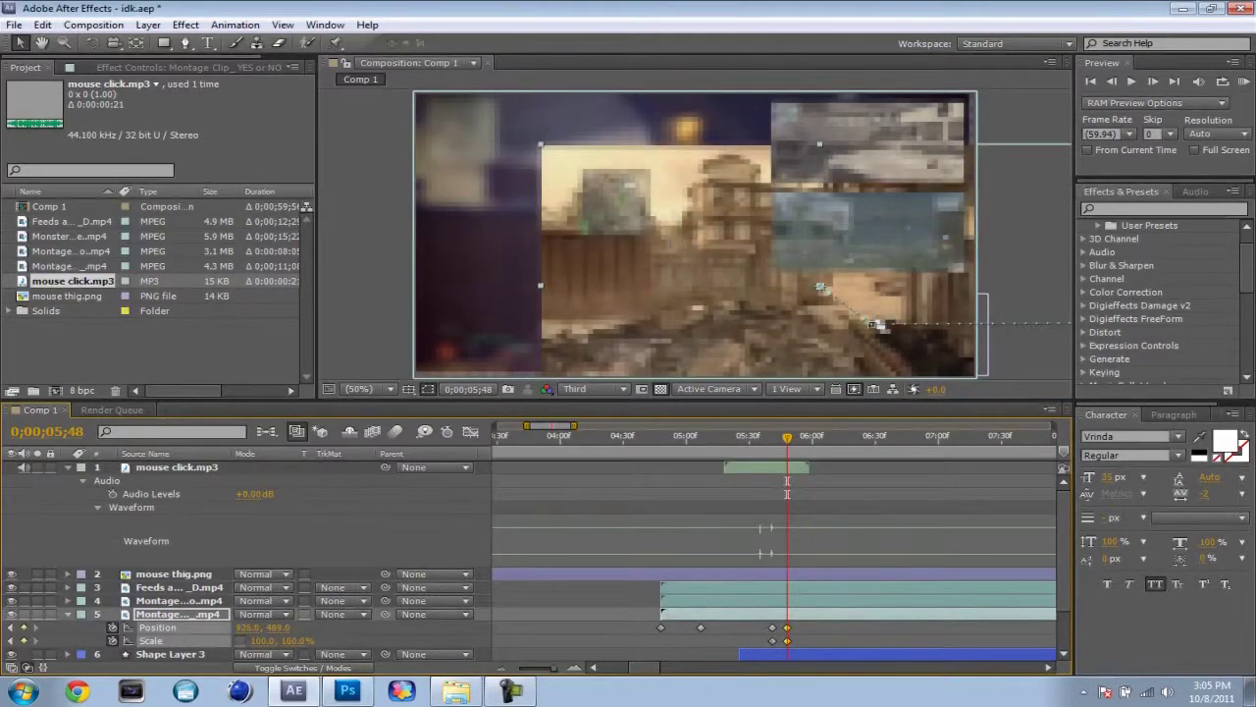
{"action": "left_click_drag", "start_coordinate": [823, 287], "coordinate": [569, 206]}
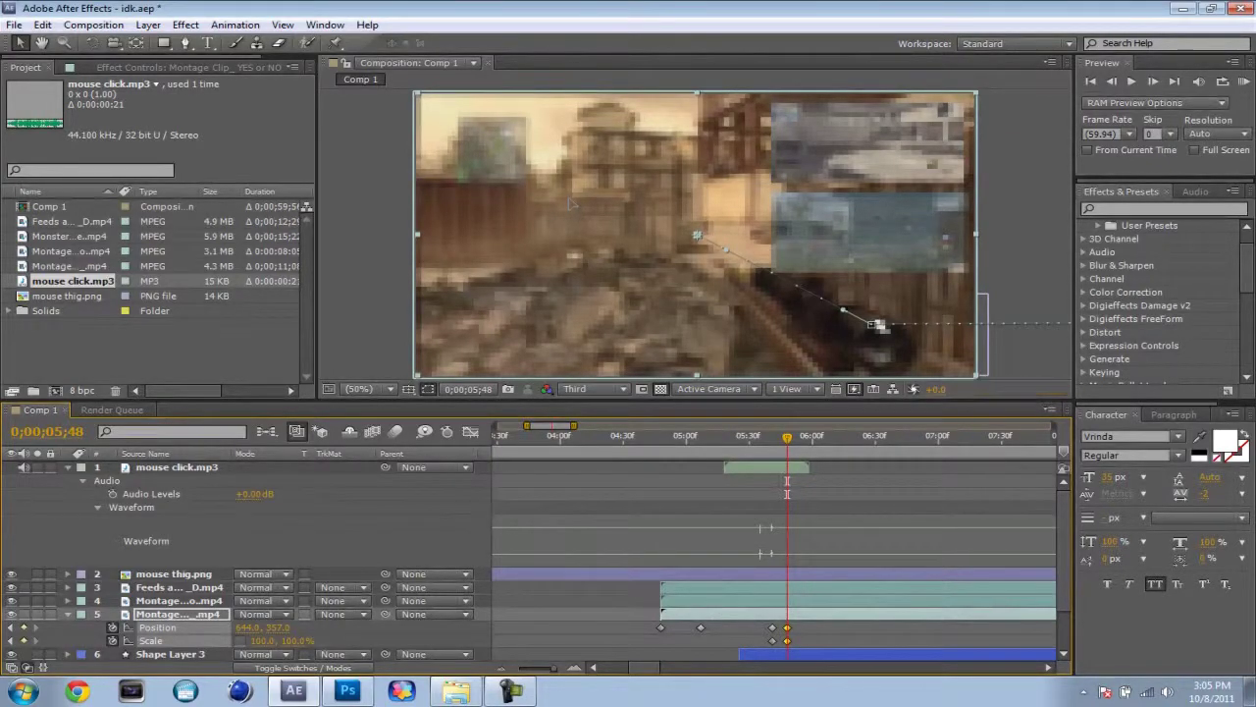
{"action": "left_click_drag", "start_coordinate": [570, 205], "coordinate": [572, 207]}
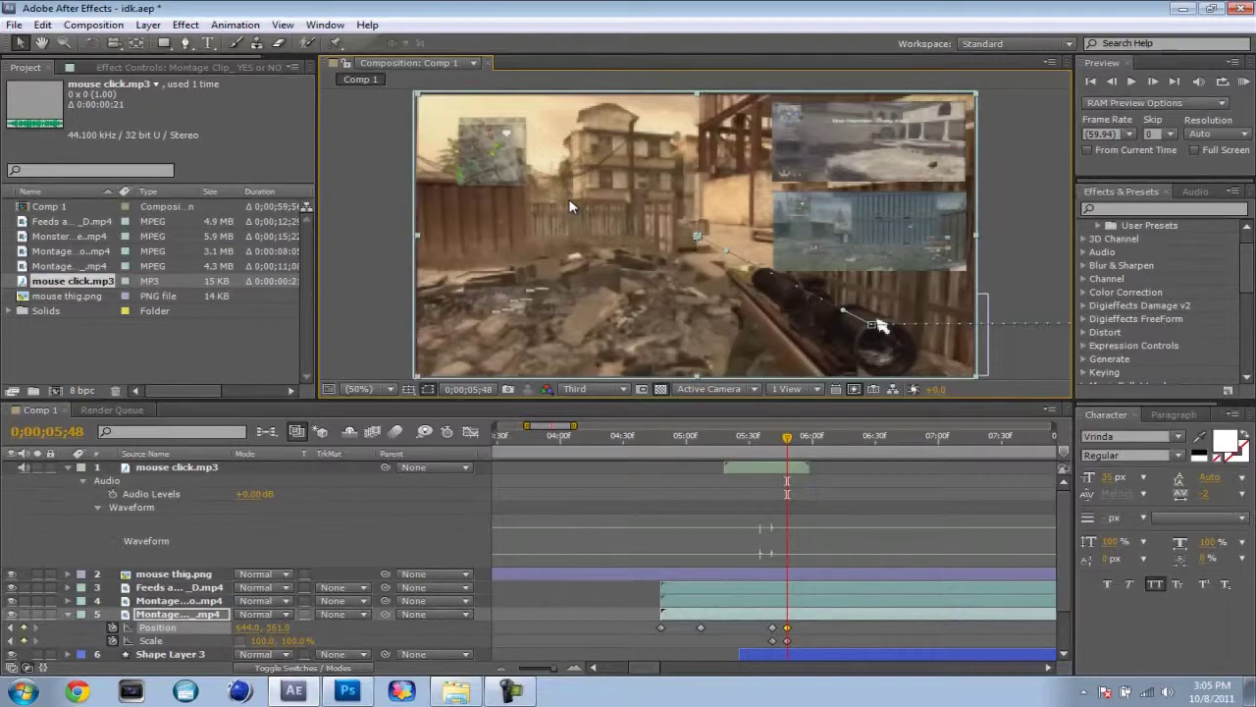
Stretch the clip to 100.0, 102.8% scale and raise its layer to position 3.
{"action": "left_click", "coordinate": [978, 95]}
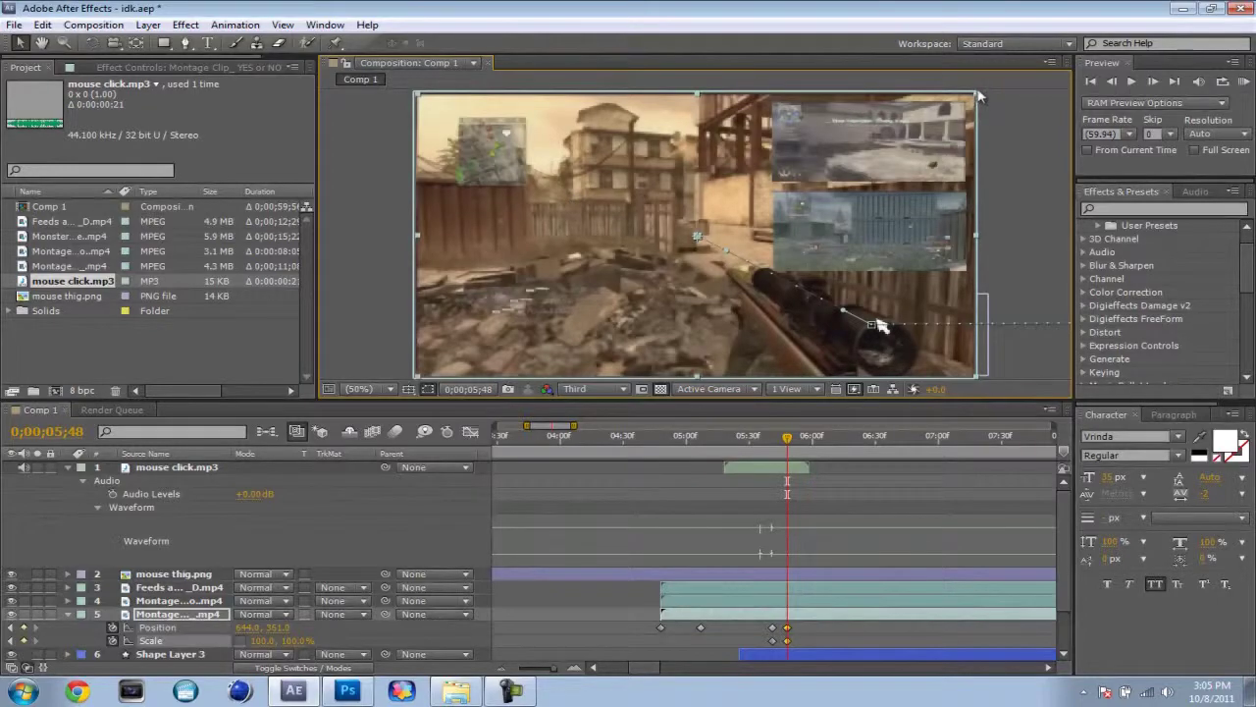
{"action": "left_click_drag", "start_coordinate": [978, 95], "coordinate": [978, 87]}
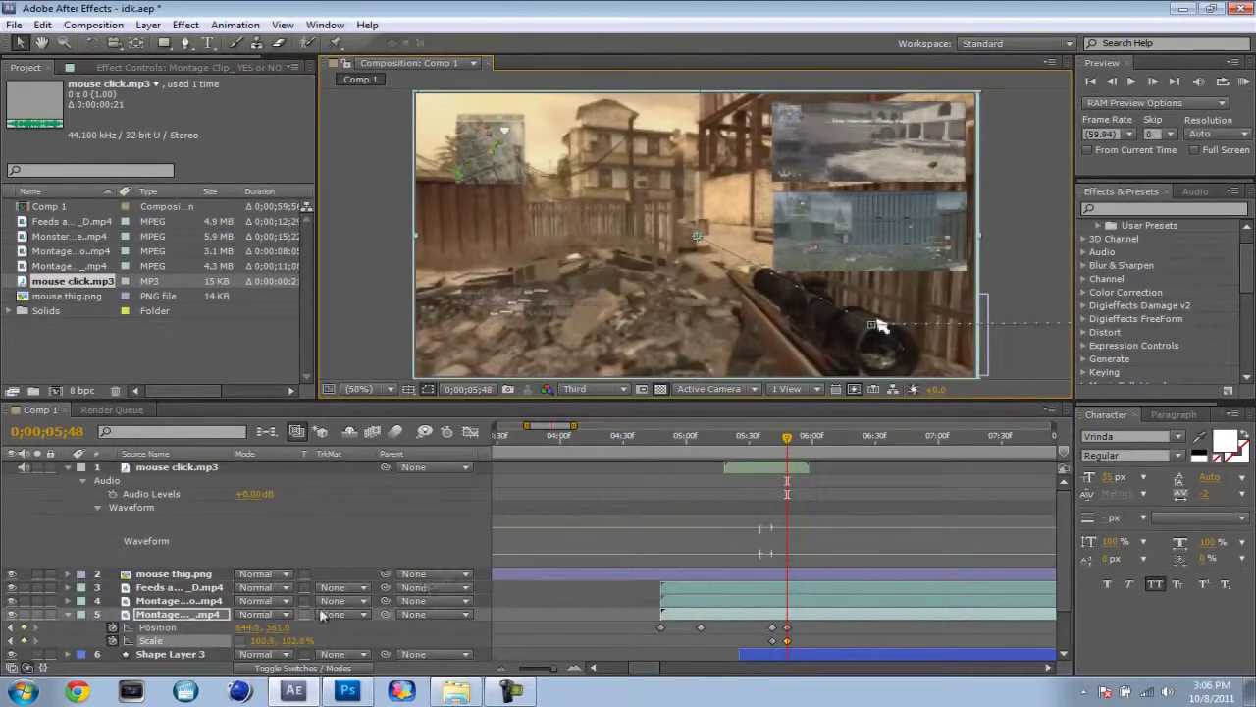
{"action": "left_click", "coordinate": [160, 615]}
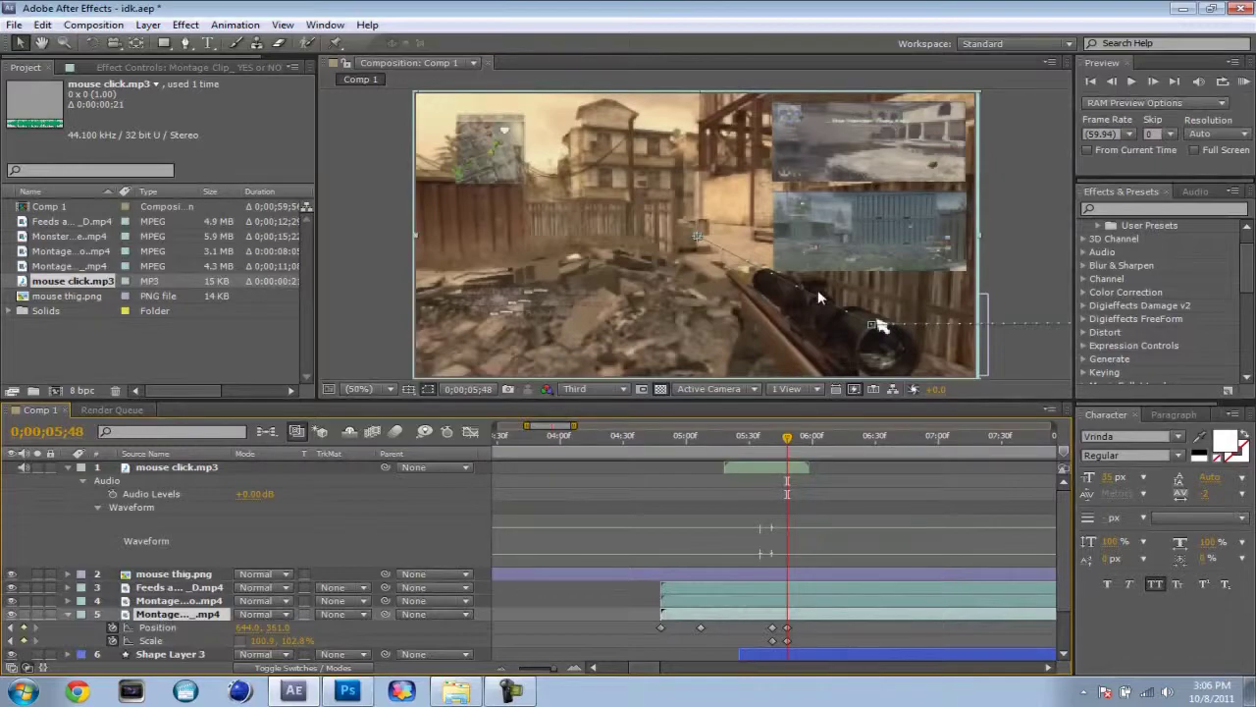
{"action": "left_click_drag", "start_coordinate": [193, 616], "coordinate": [196, 590]}
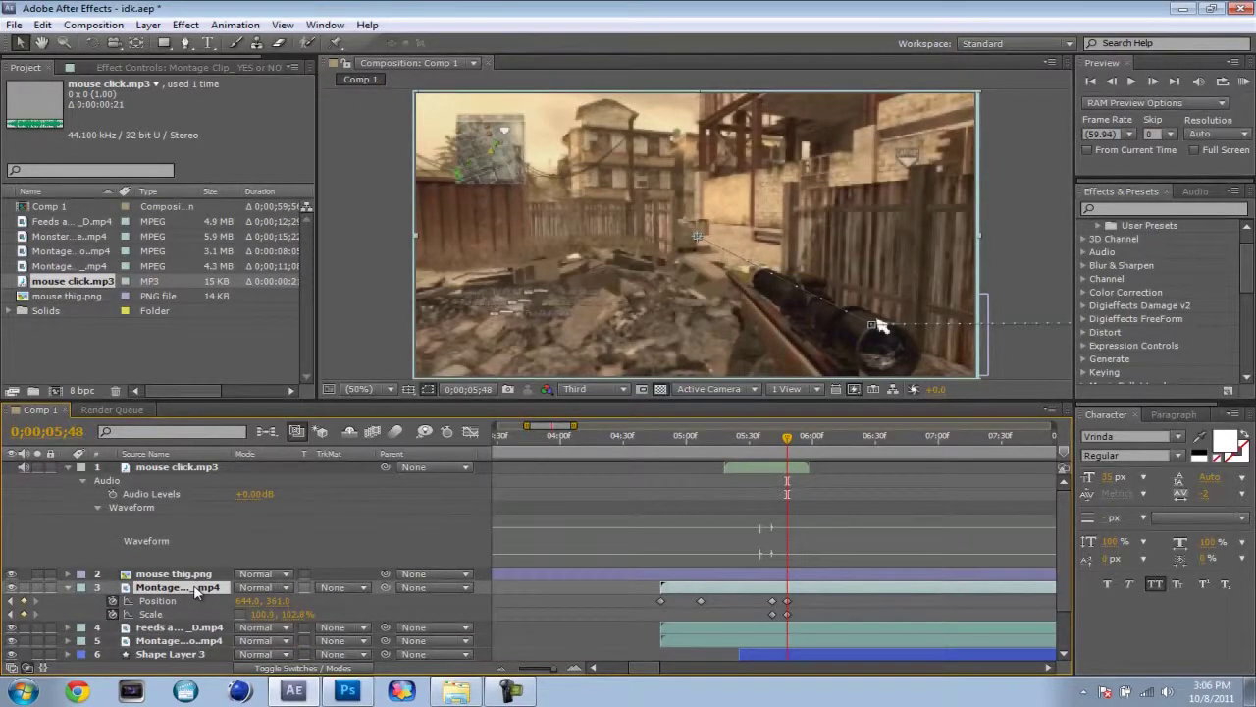
{"action": "left_click_drag", "start_coordinate": [772, 444], "coordinate": [757, 438]}
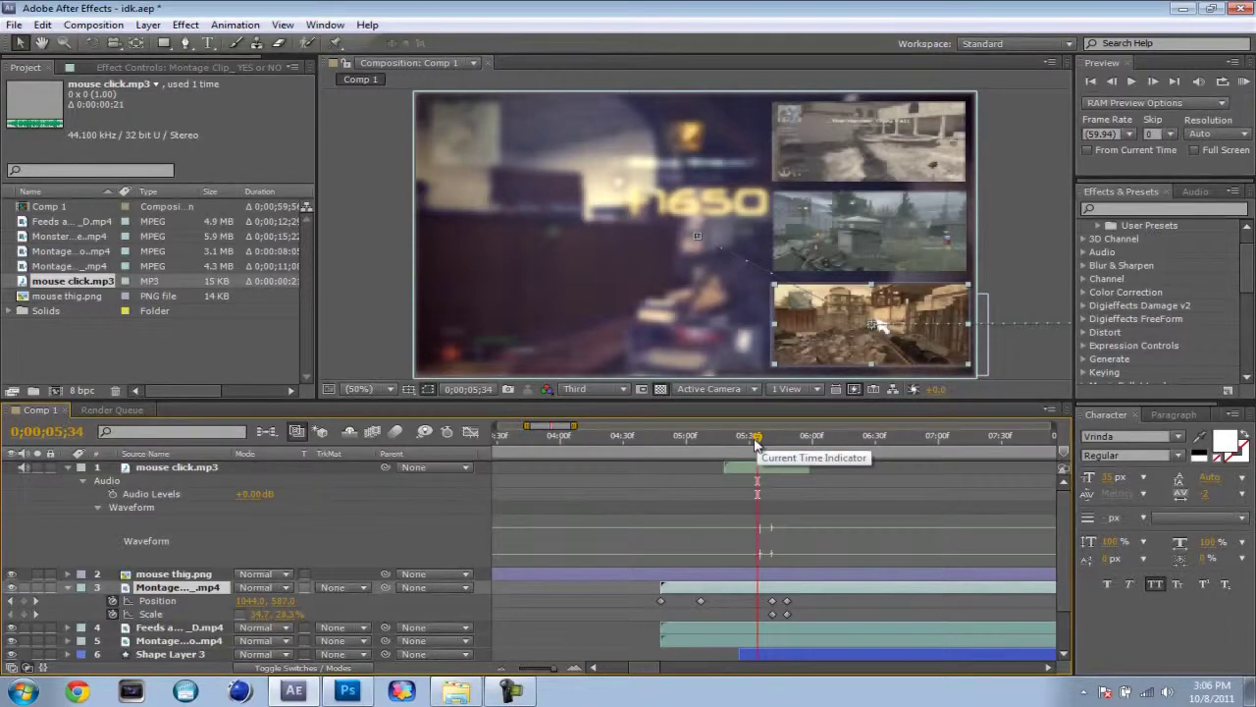
{"action": "left_click_drag", "start_coordinate": [754, 438], "coordinate": [767, 440]}
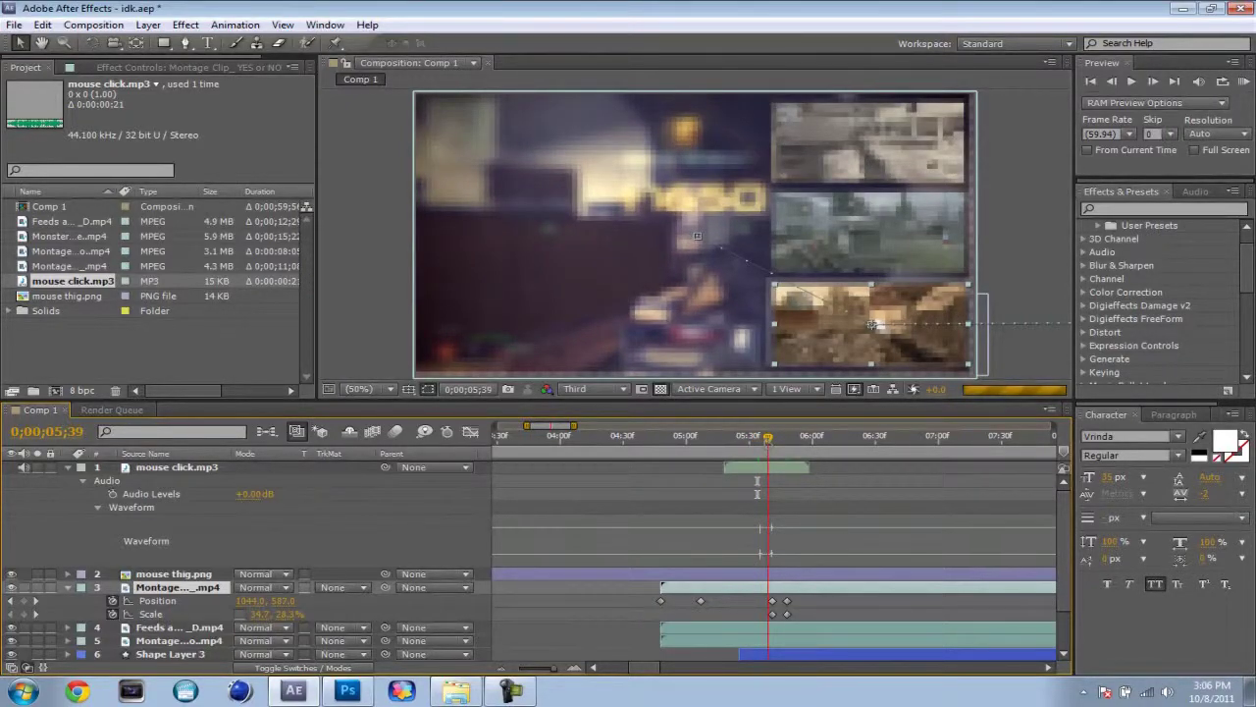
{"action": "key", "text": "Page_Down"}
{"action": "key", "text": "Page_Down"}
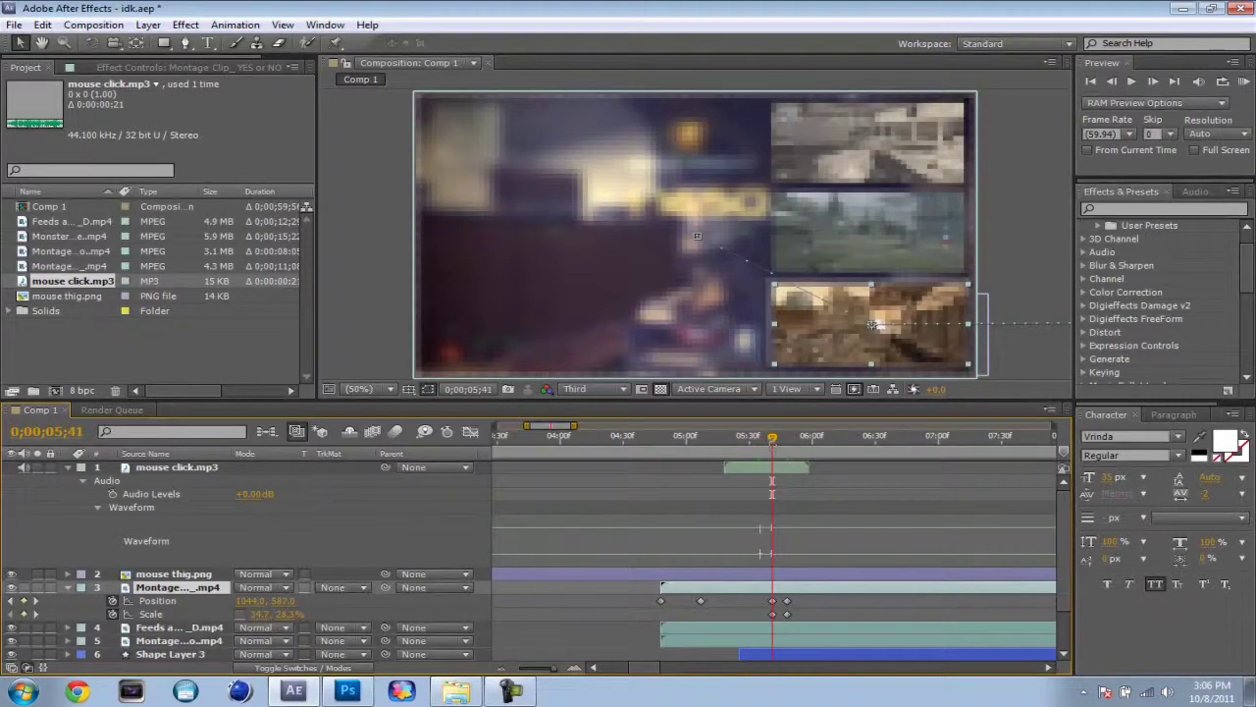
{"action": "left_click_drag", "start_coordinate": [773, 438], "coordinate": [795, 444]}
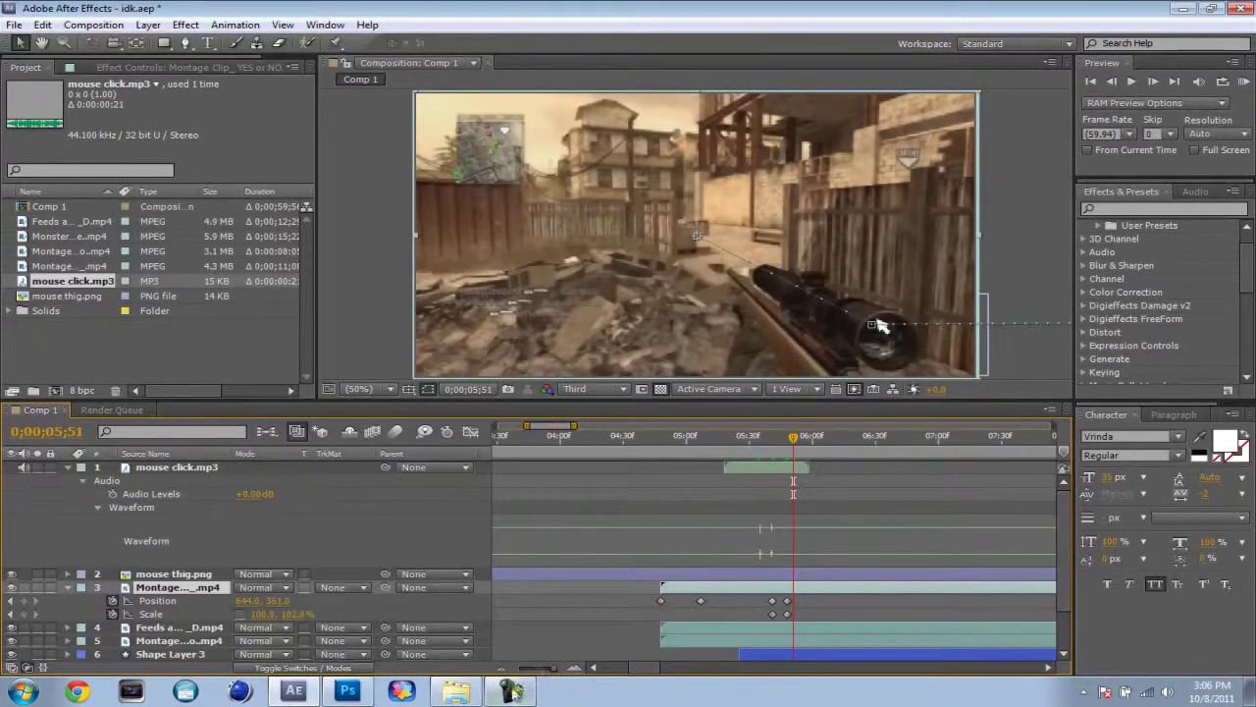
{"action": "left_click", "coordinate": [509, 691]}
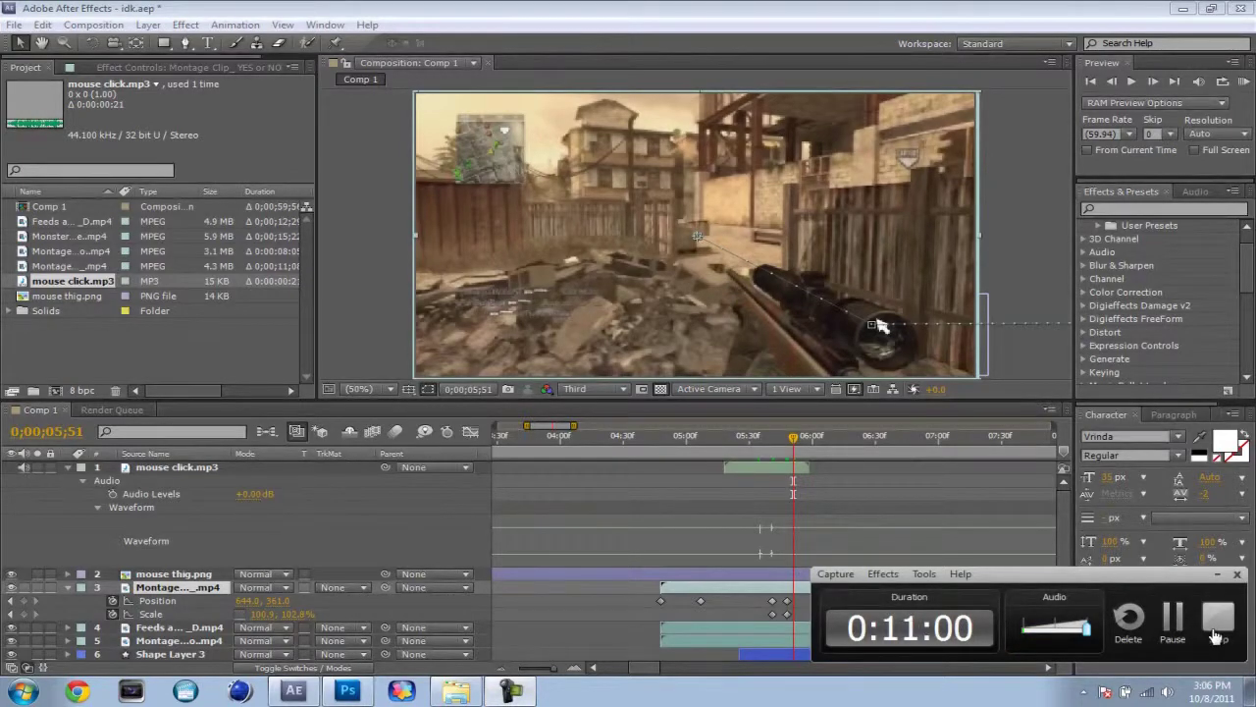